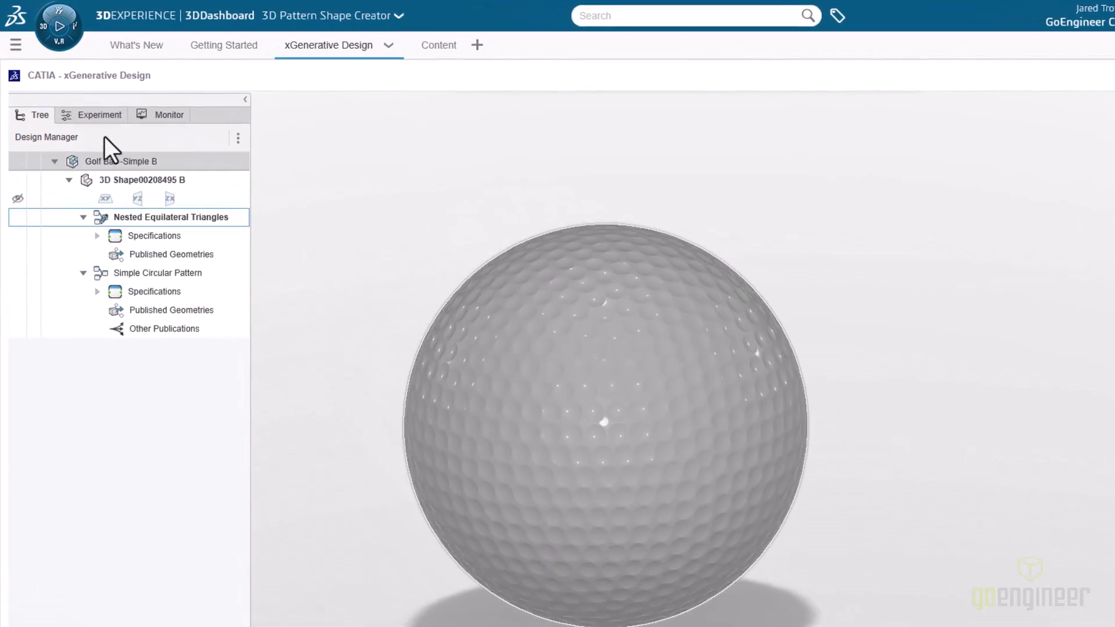
- Set Dimple Center Distance to 0.993 in and Loop and Dimple Spacing to 0.154 in, then check 0.013 in depth and 9.051 in2 area
click(90, 119)
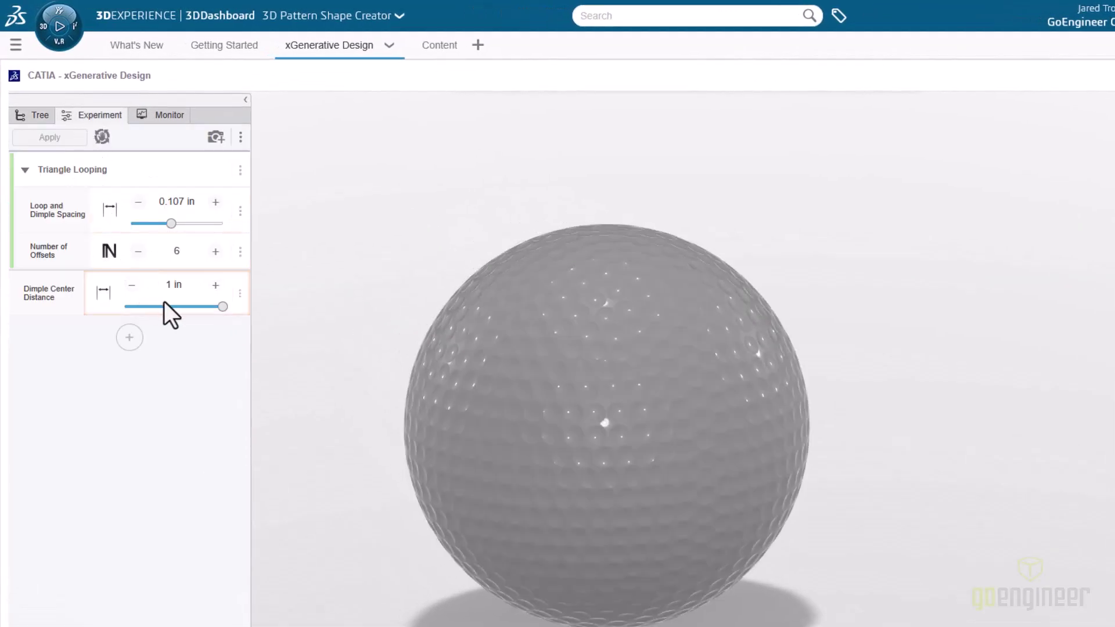
drag(220, 309, 145, 306)
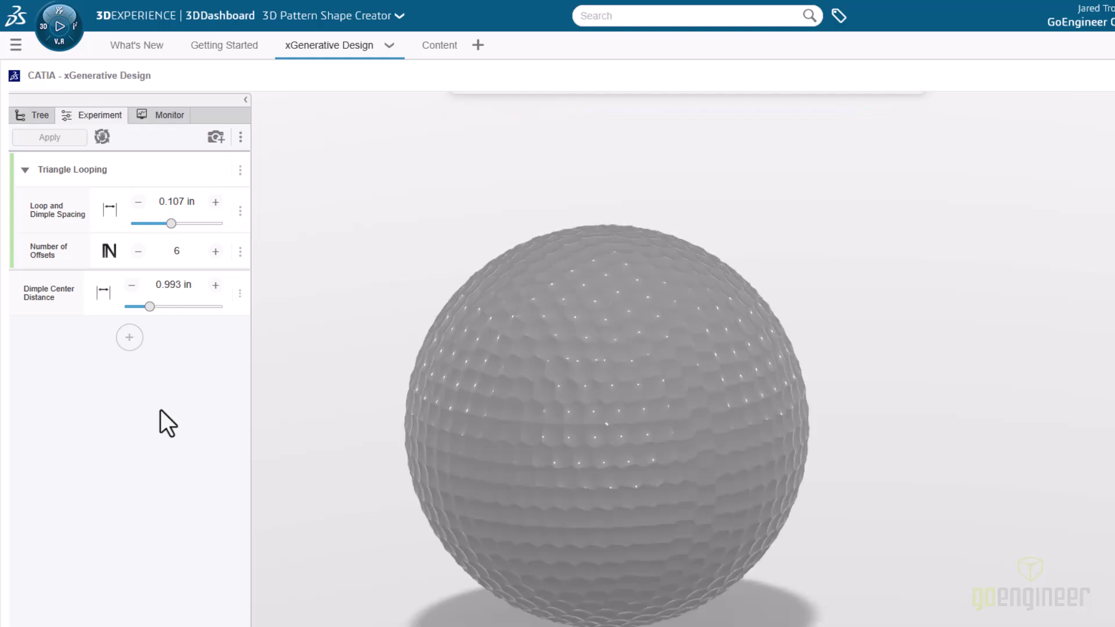
mouse_move(172, 226)
drag(200, 224, 198, 226)
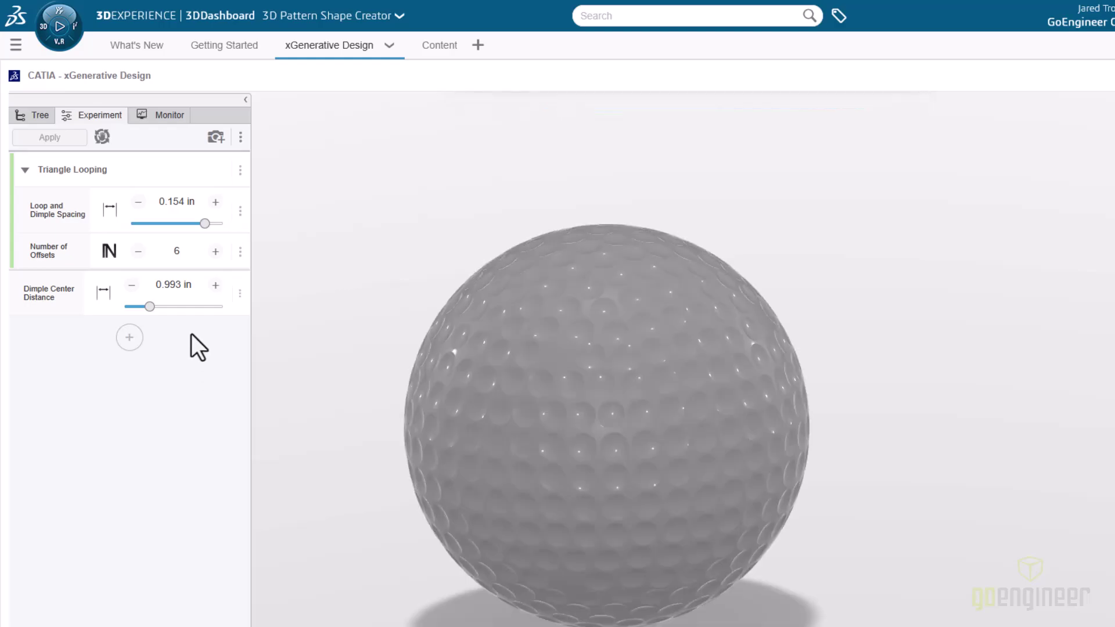
click(169, 115)
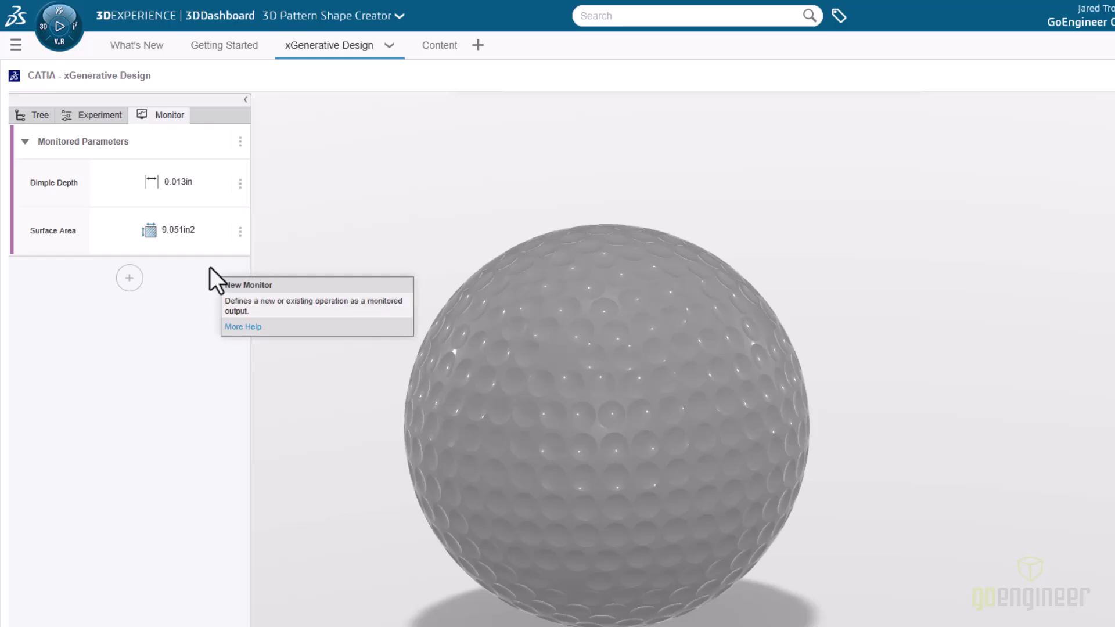
- Activate the Simple Circular Pattern design and bring up its Experiment parameters
click(39, 119)
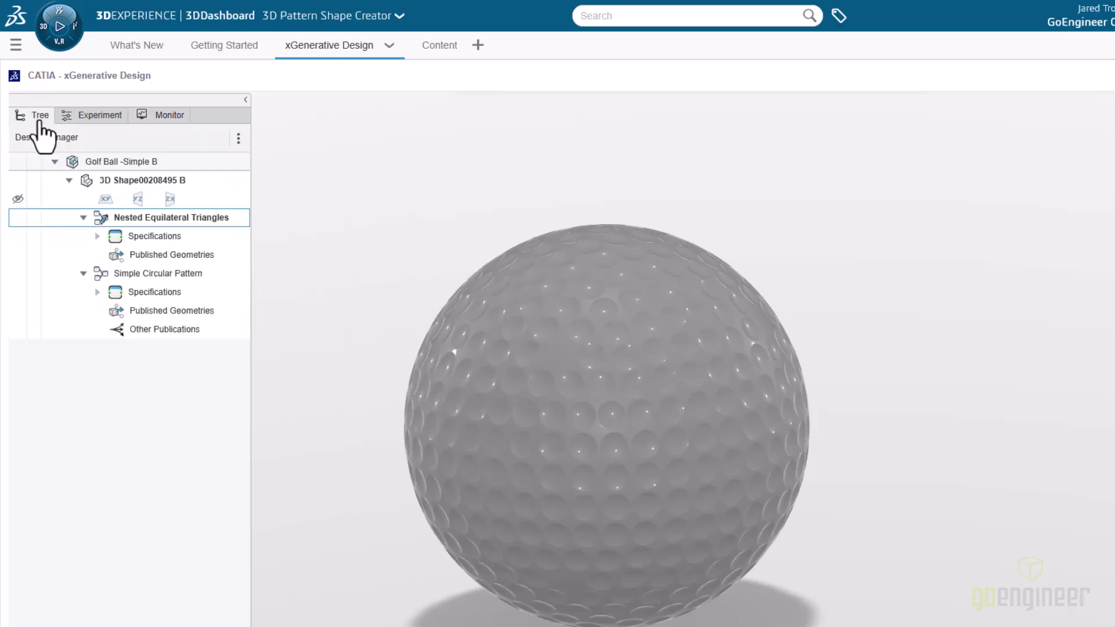
click(175, 277)
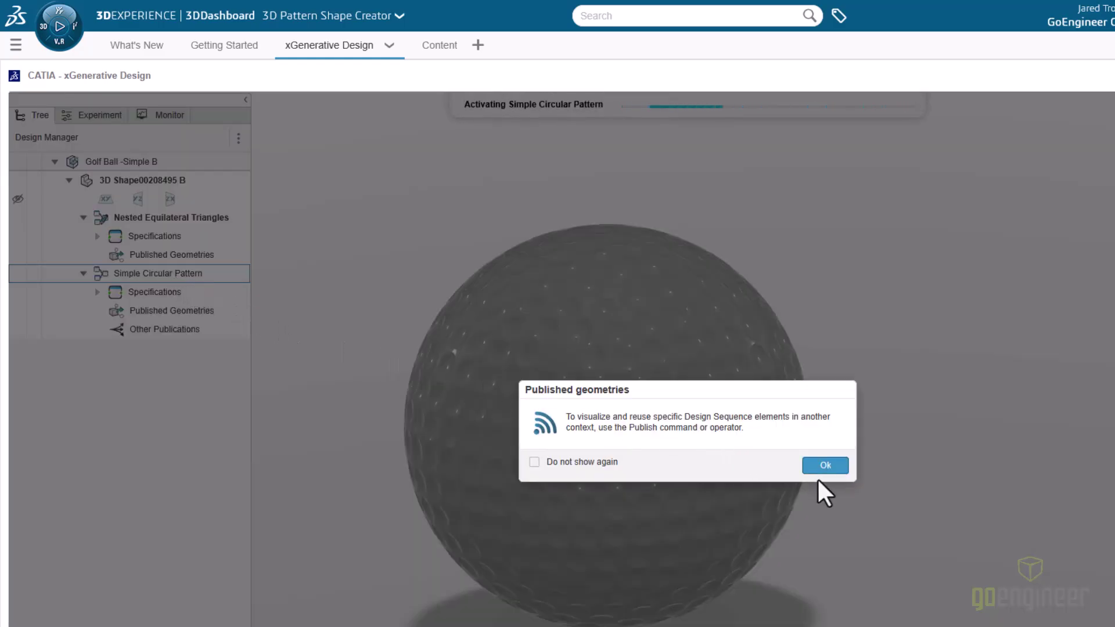
click(822, 467)
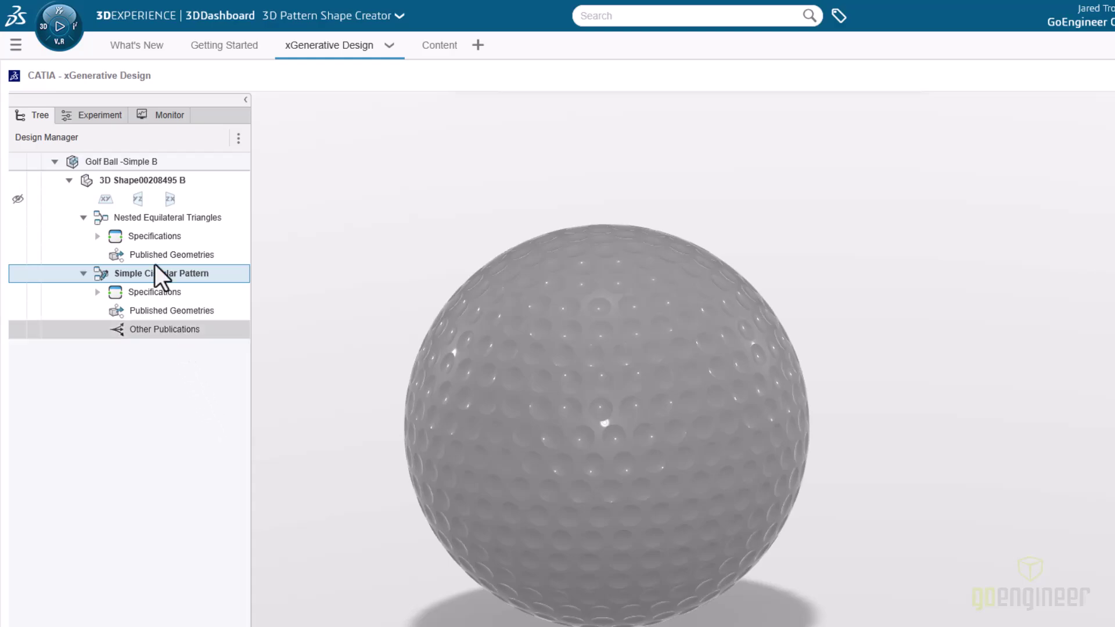
click(87, 115)
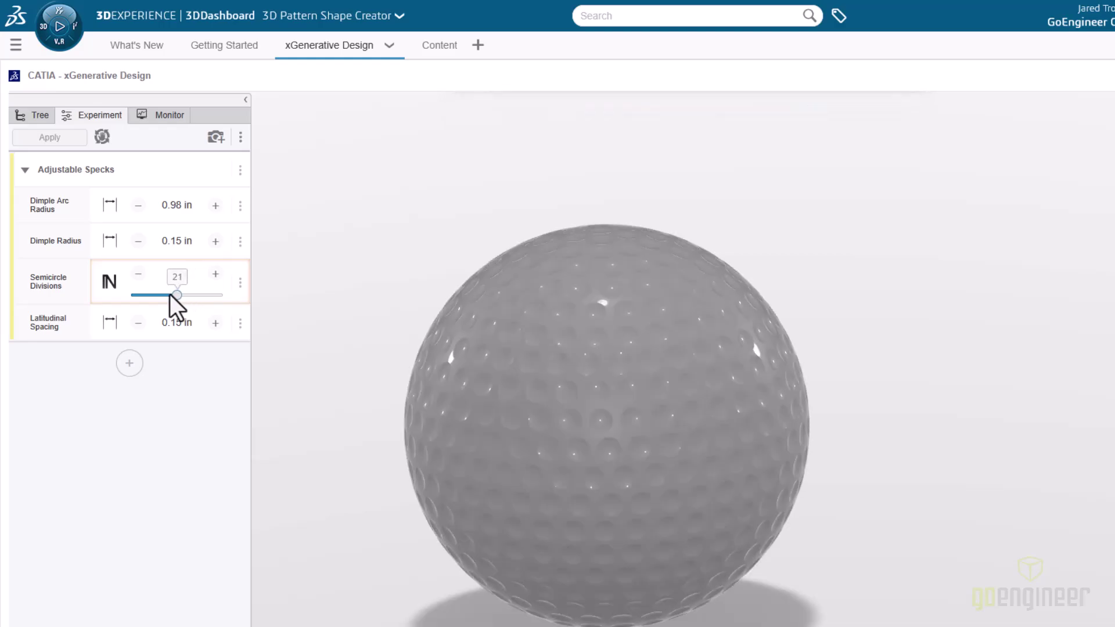
- Try 19 semicircle divisions and set Dimple Radius to 0.175 in
drag(161, 296, 161, 297)
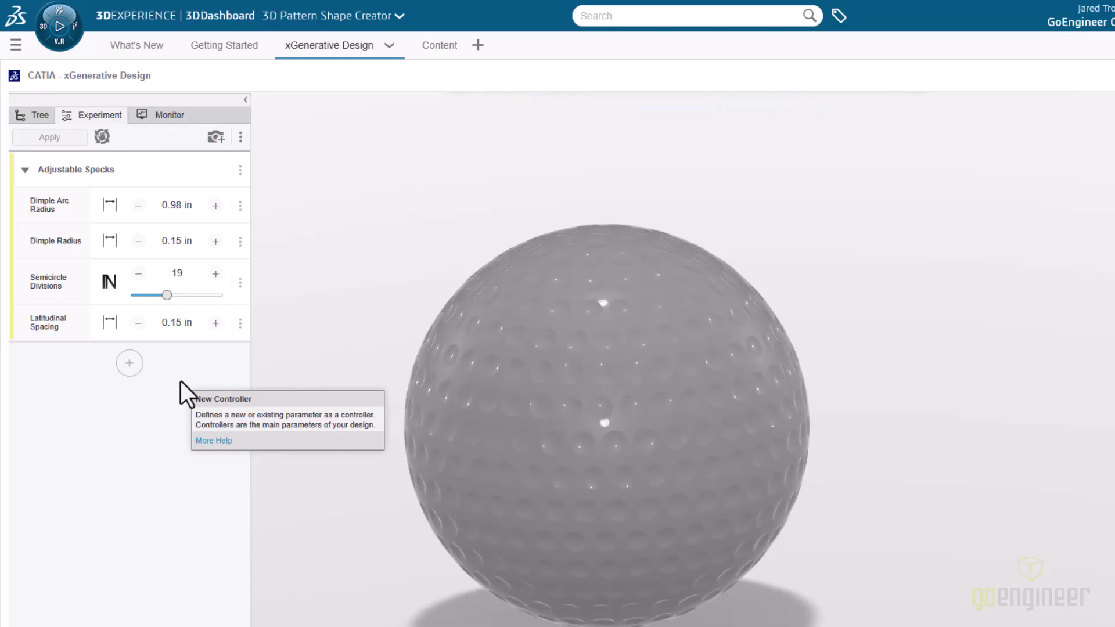
click(177, 241)
key(BackSpace)
text(75)
key(Return)
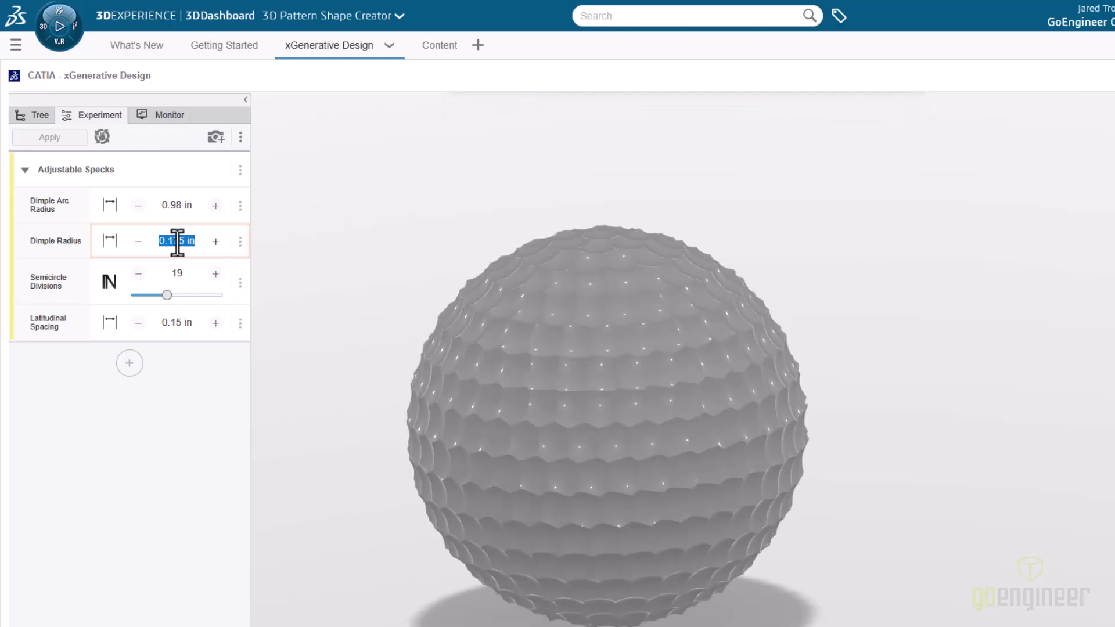
- Lower Semicircle Divisions to 16, giving 394 dimples and a 4.925% surface-area increase
click(165, 295)
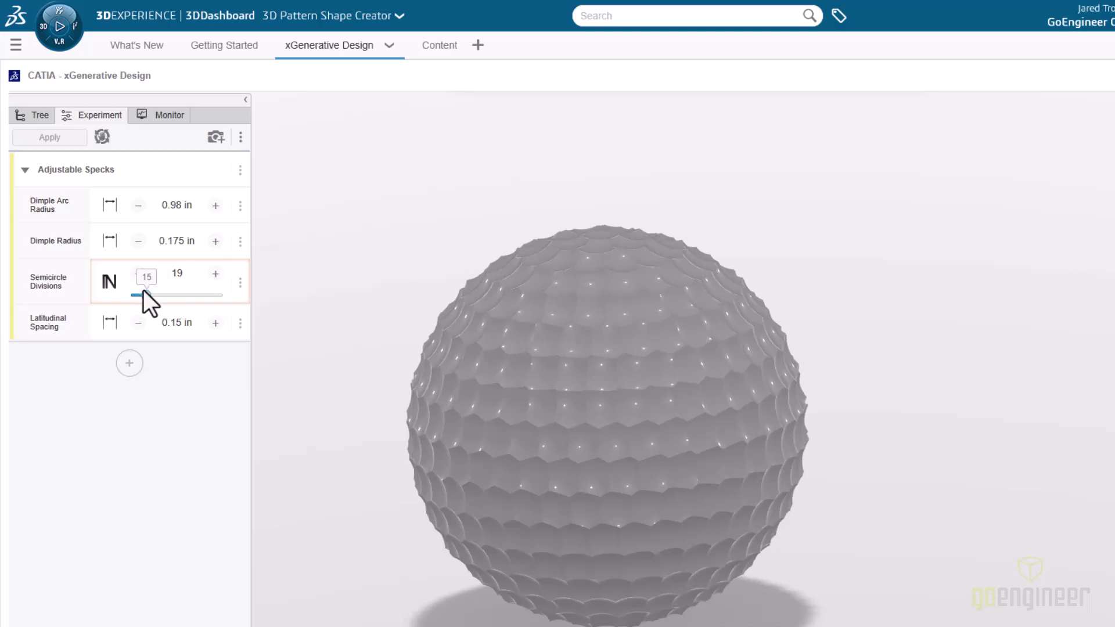
drag(142, 290, 142, 291)
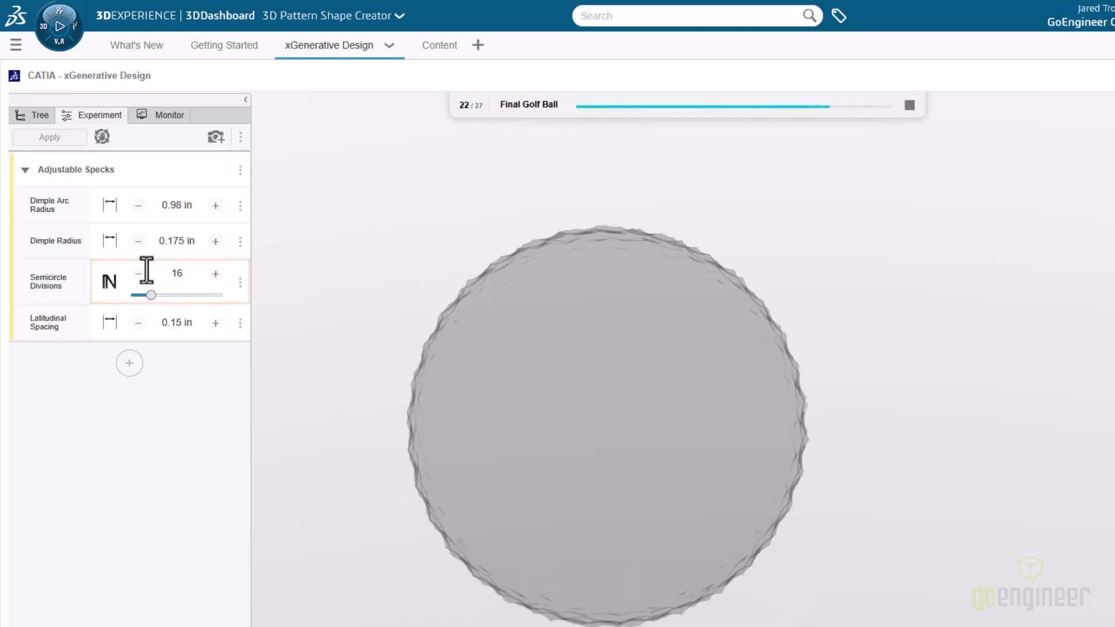
click(157, 119)
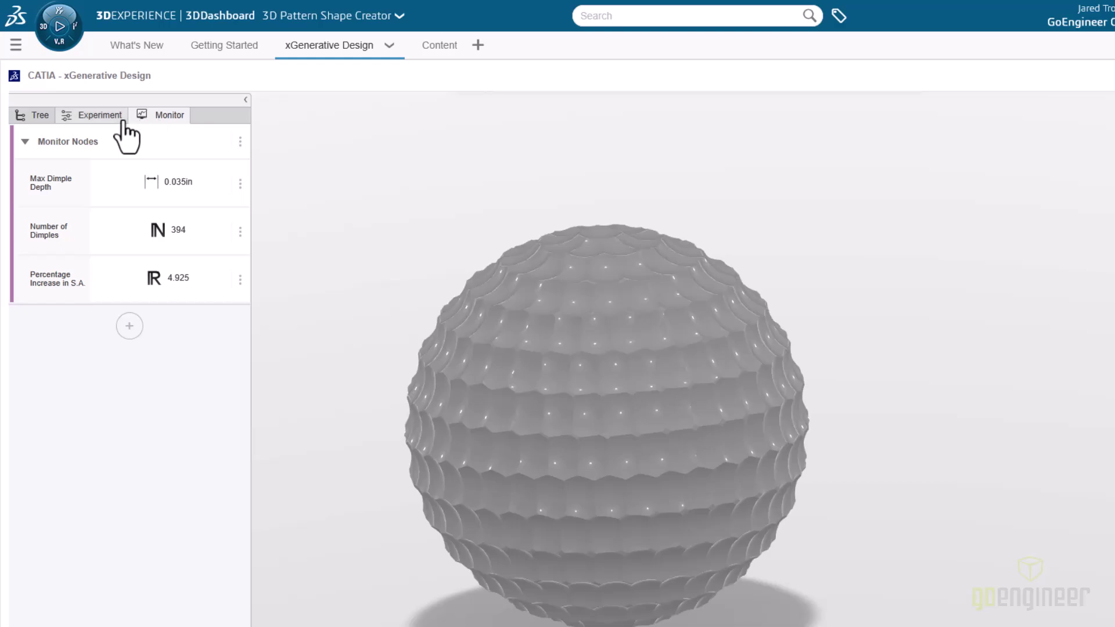
- Enter 0.15 in as the Dimple Radius, leaving a plain undimpled sphere
click(99, 125)
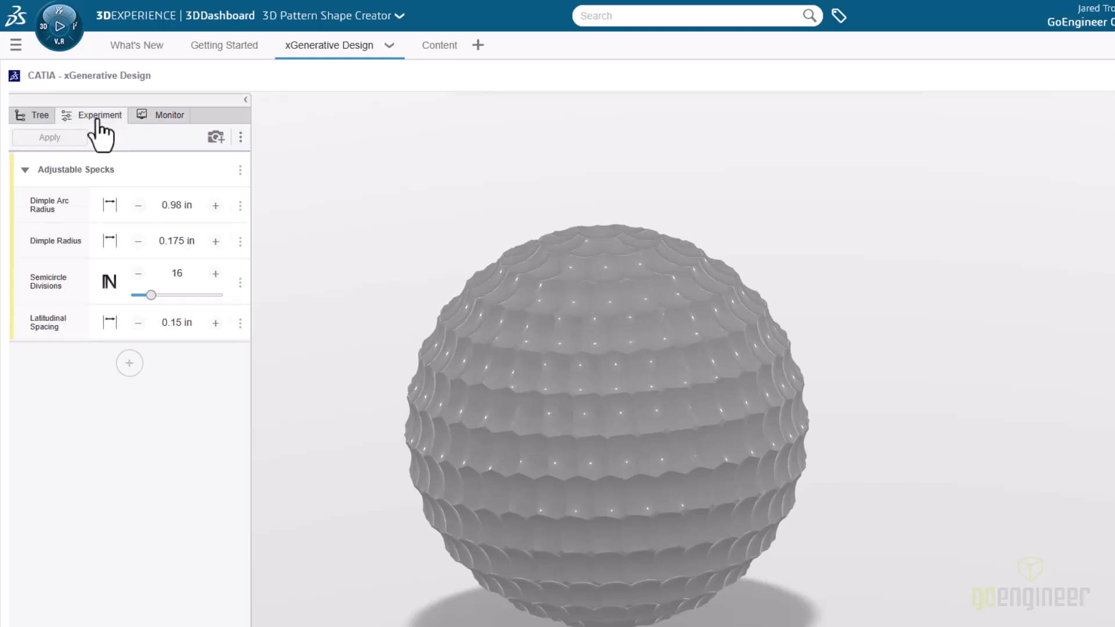
click(176, 239)
text(0.15)
key(Return)
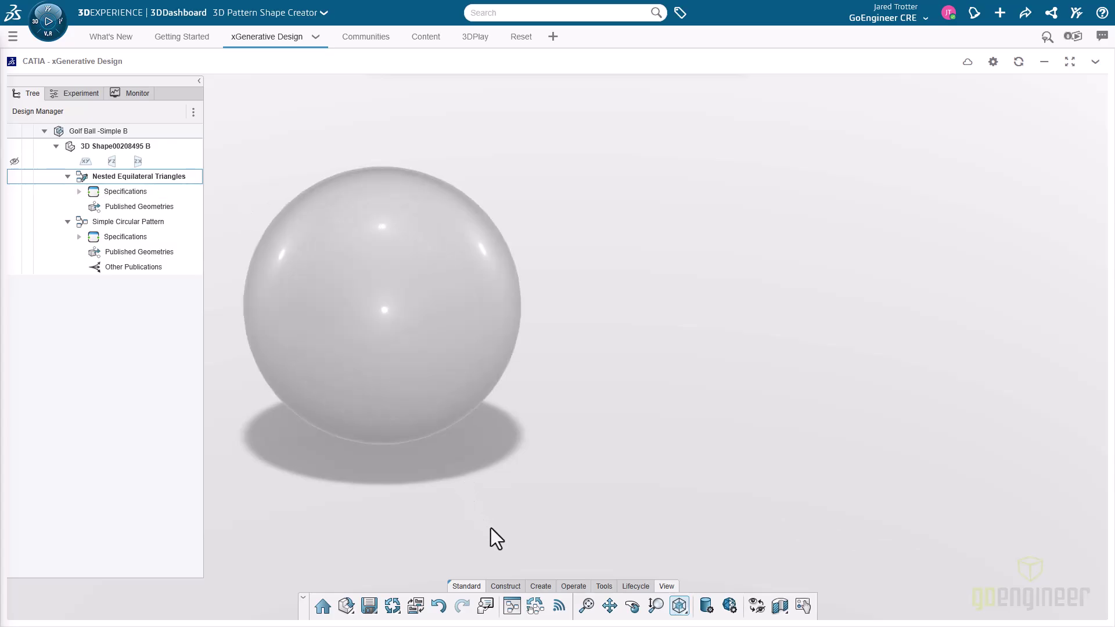
- Show the Surface Reference output in 3D: a spherical triangle on a translucent sphere
click(512, 606)
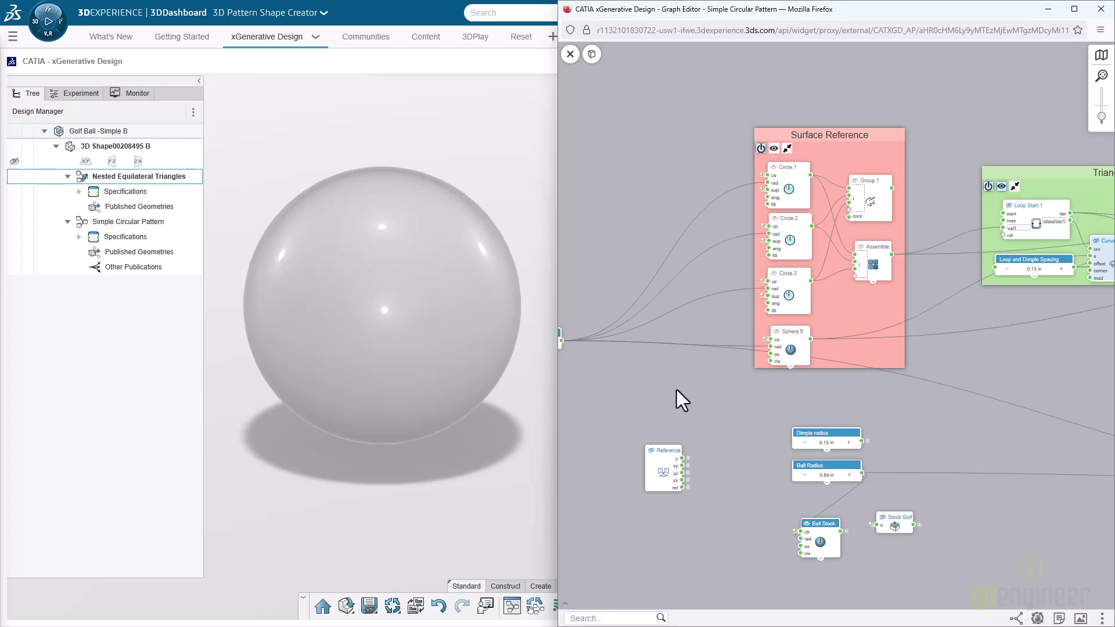
click(821, 134)
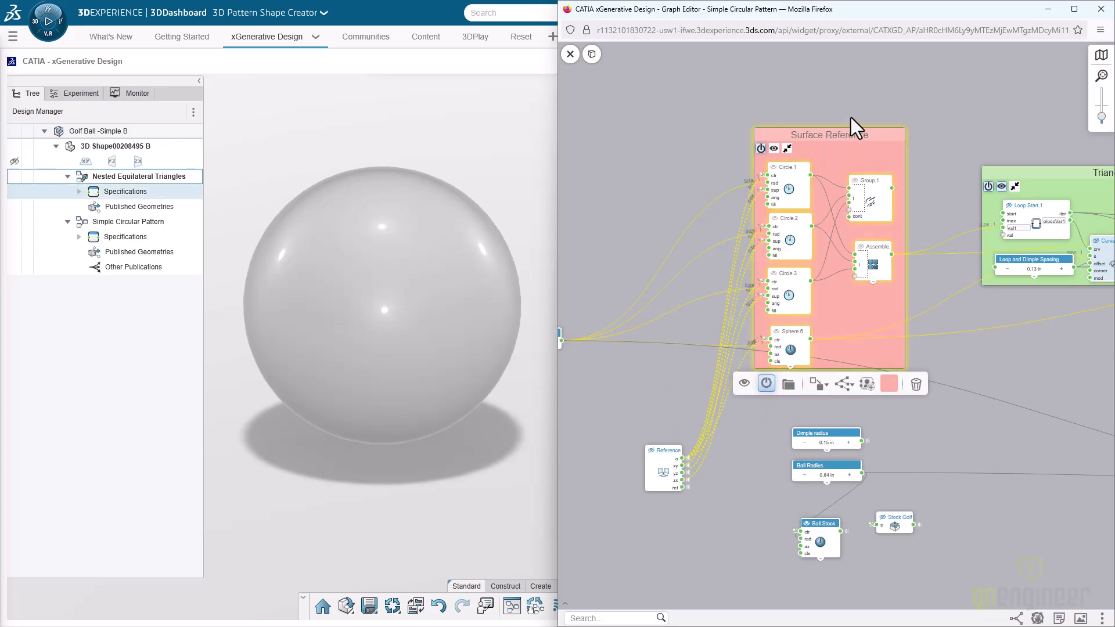
click(760, 109)
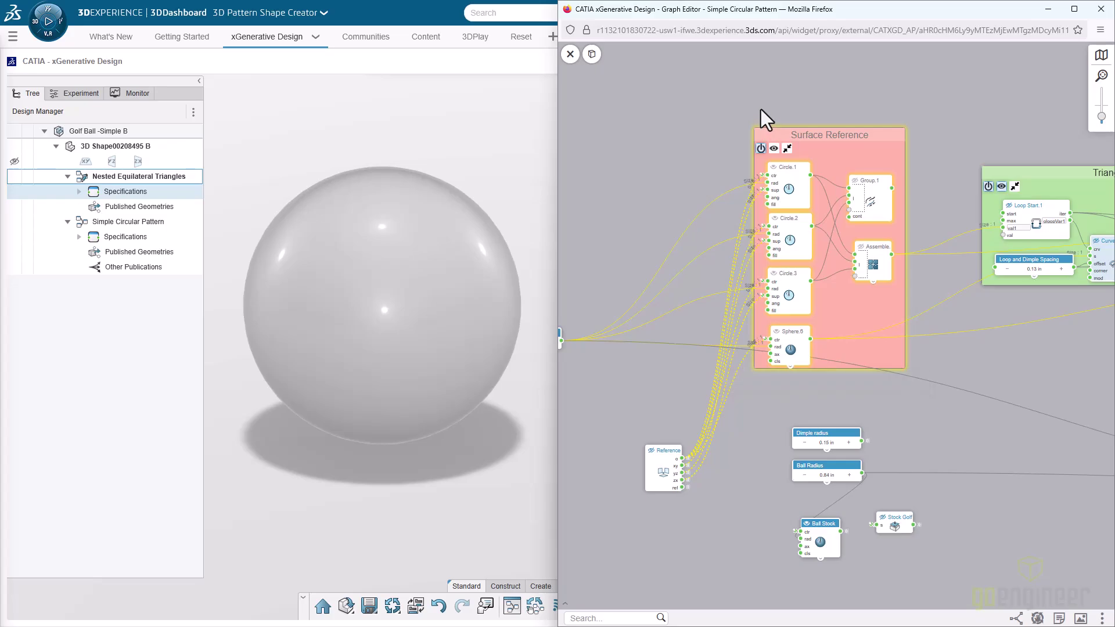
click(774, 149)
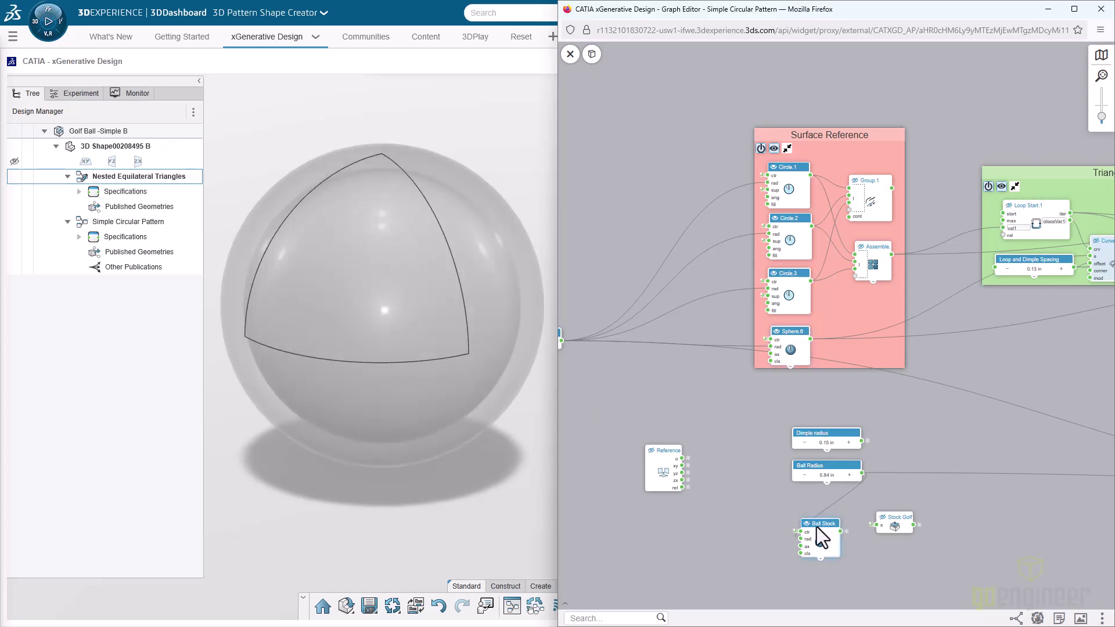
mouse_move(822, 532)
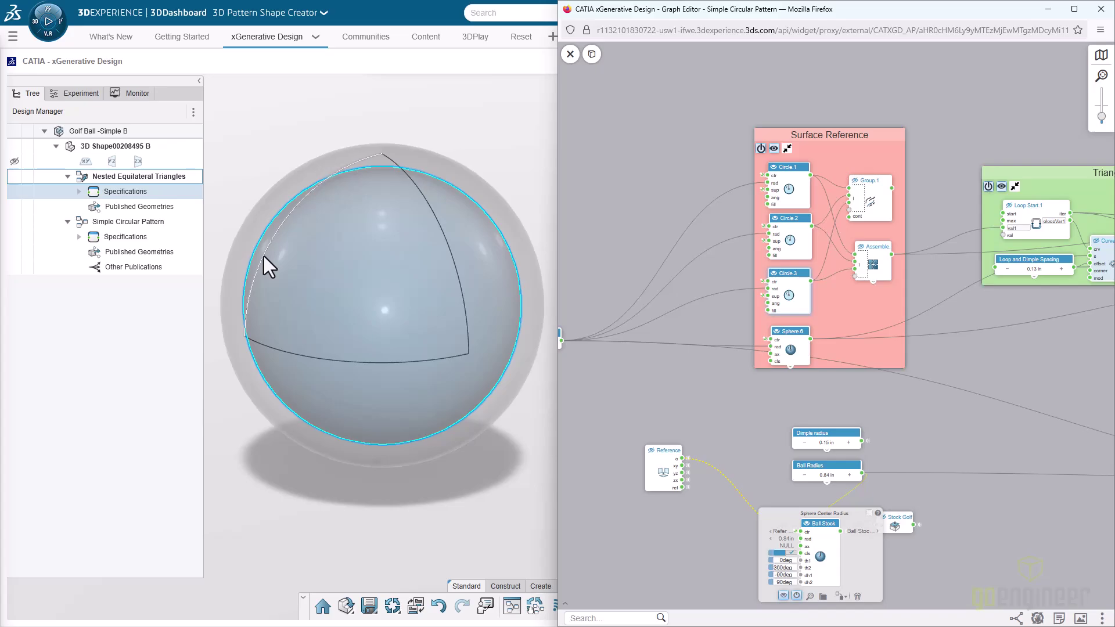
click(783, 274)
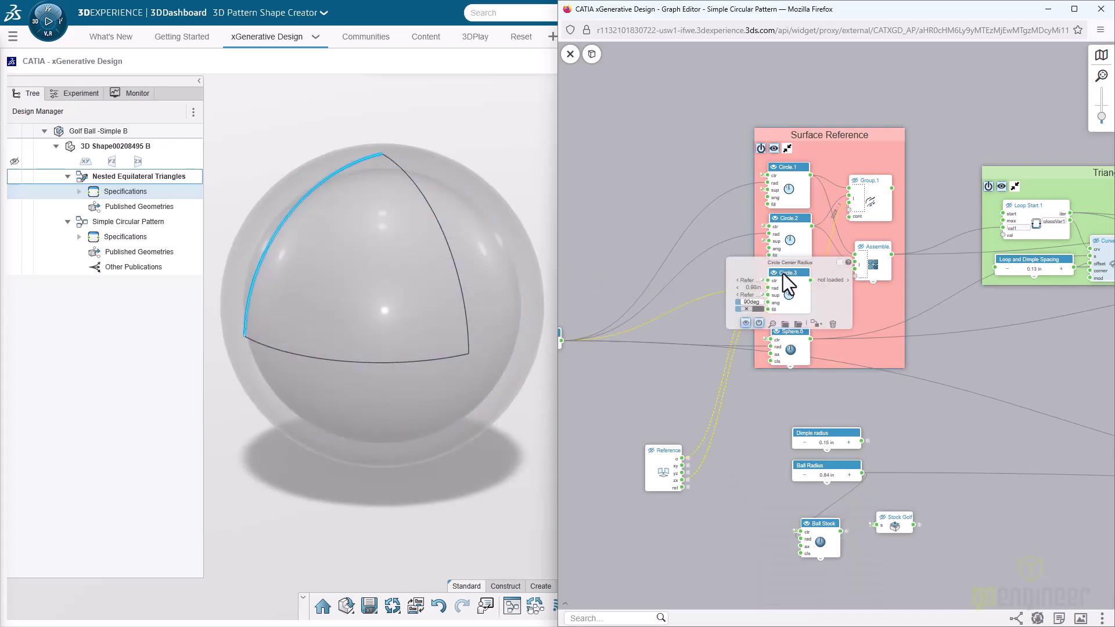
click(789, 220)
click(792, 169)
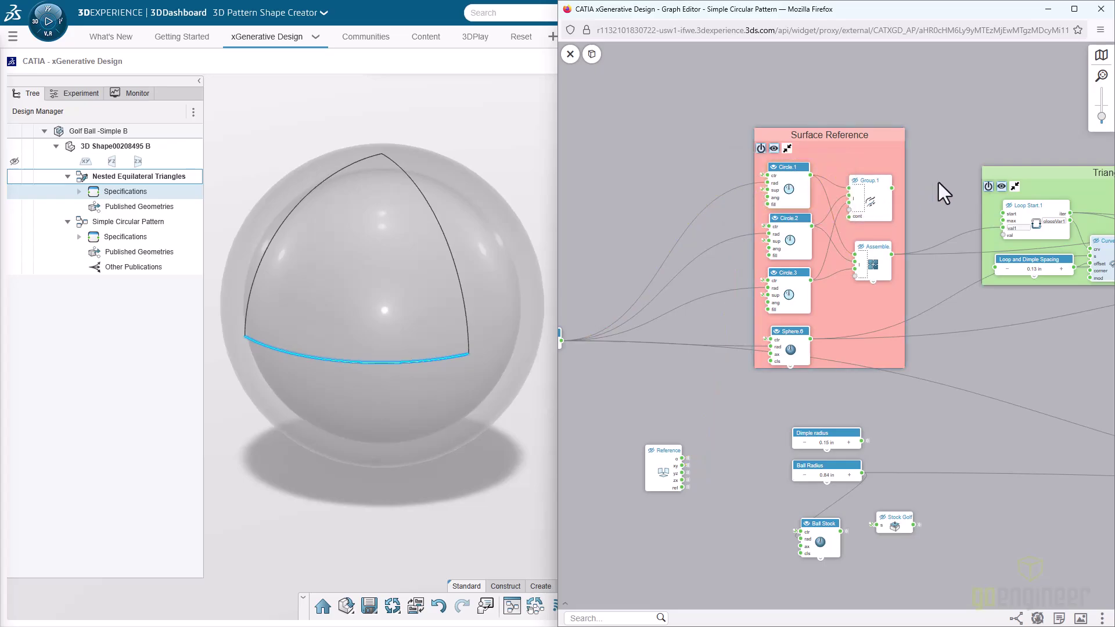
- Pan and zoom the graph through the Triangle Looping group, Group.2 and Loop End.1
drag(939, 182, 769, 210)
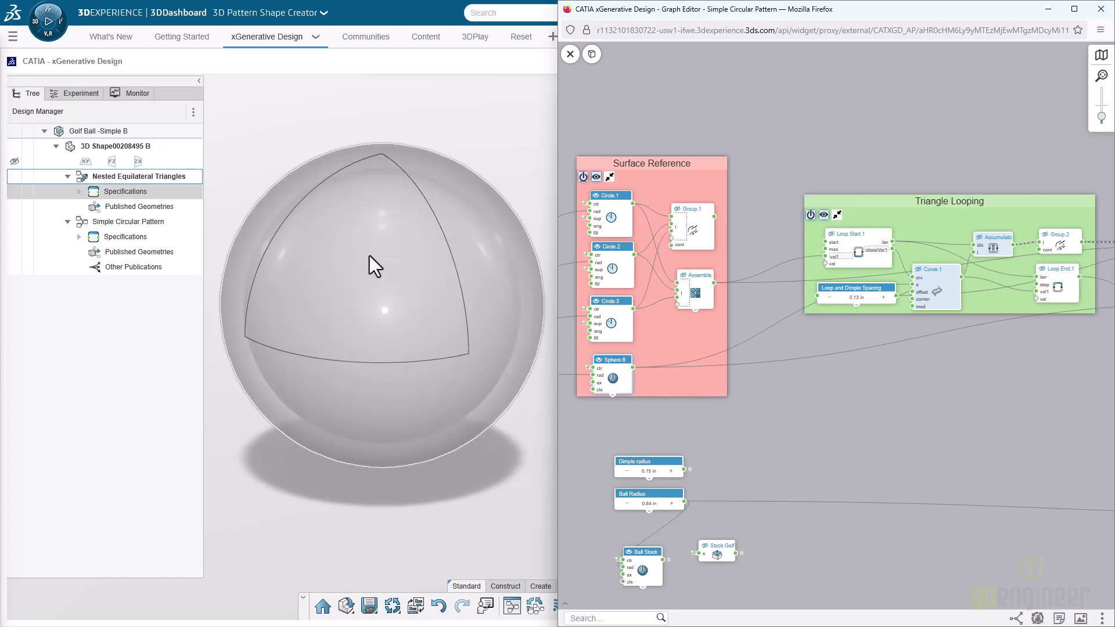
drag(857, 309, 817, 325)
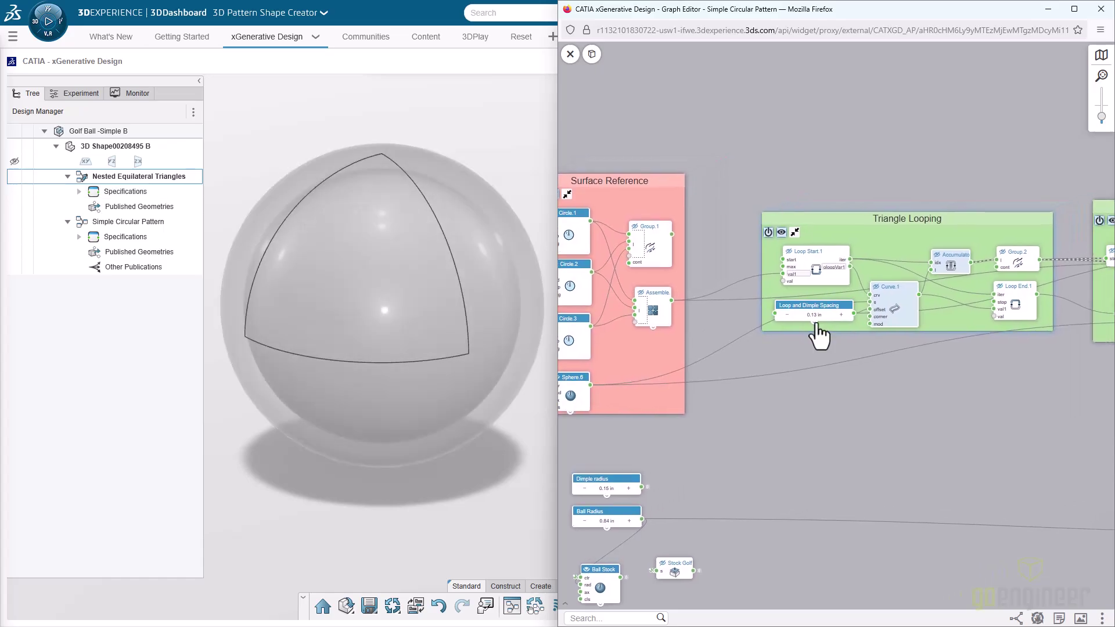
scroll(849, 305, up, 4)
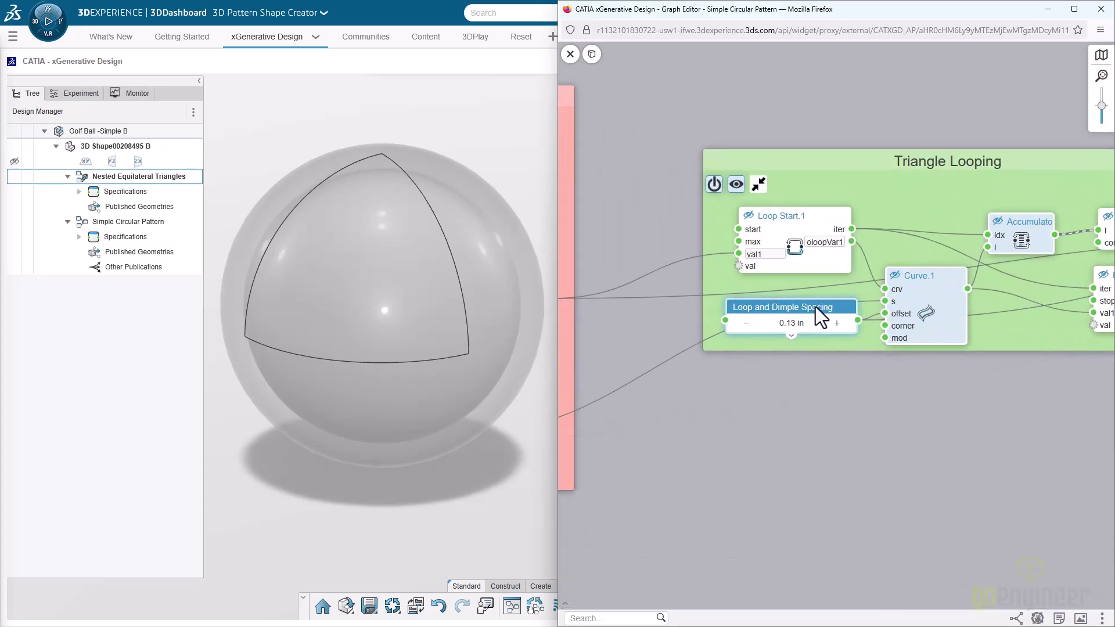
mouse_move(811, 306)
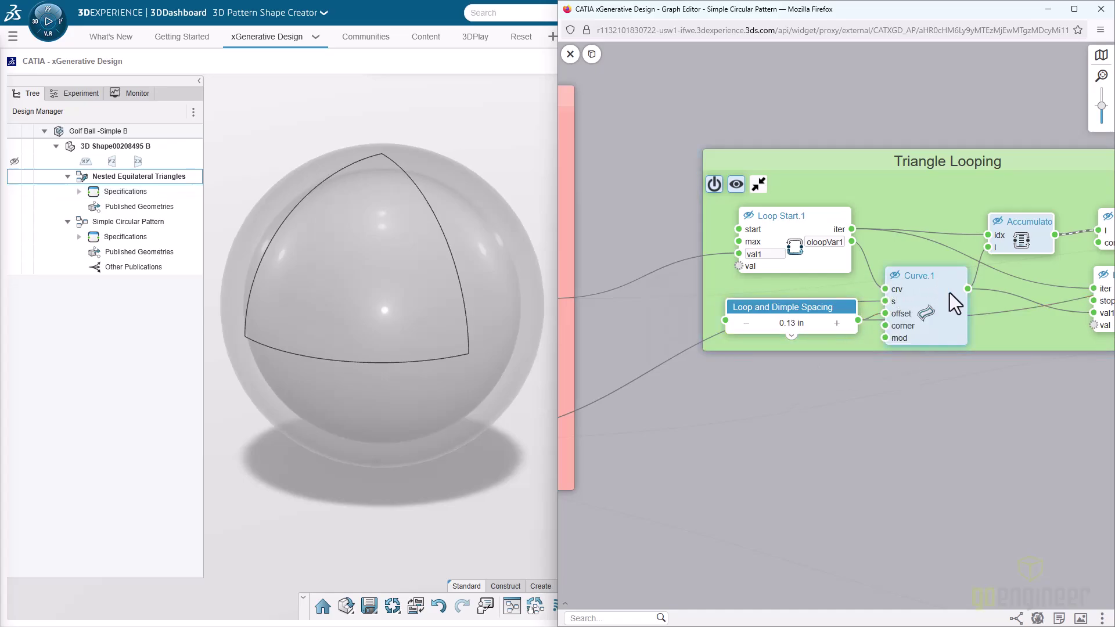
drag(982, 385, 851, 398)
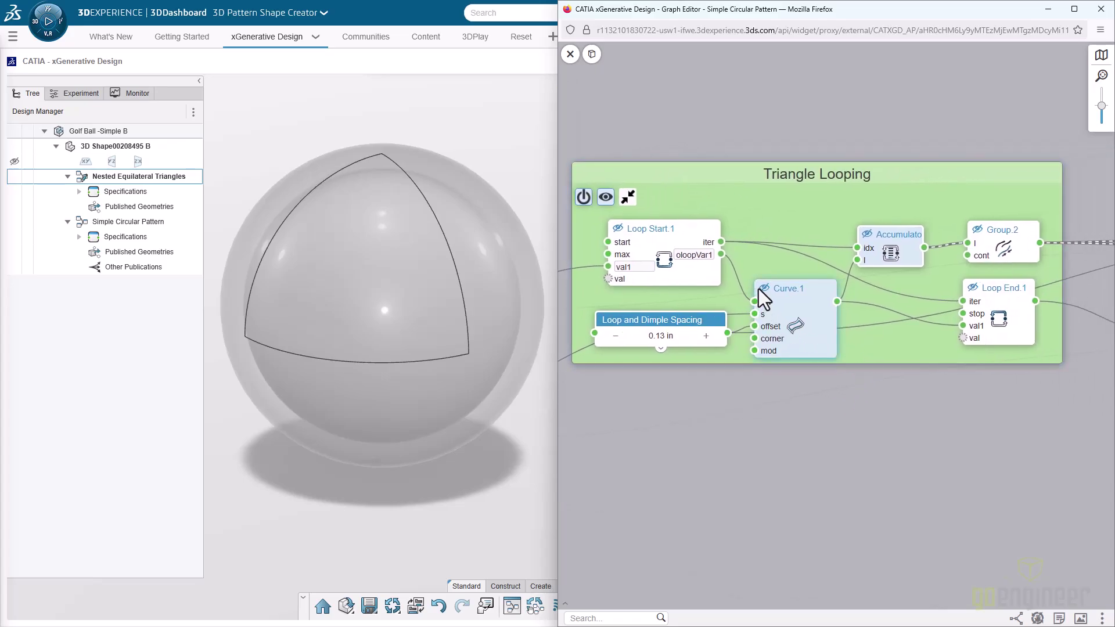
drag(712, 403, 982, 418)
mouse_move(647, 318)
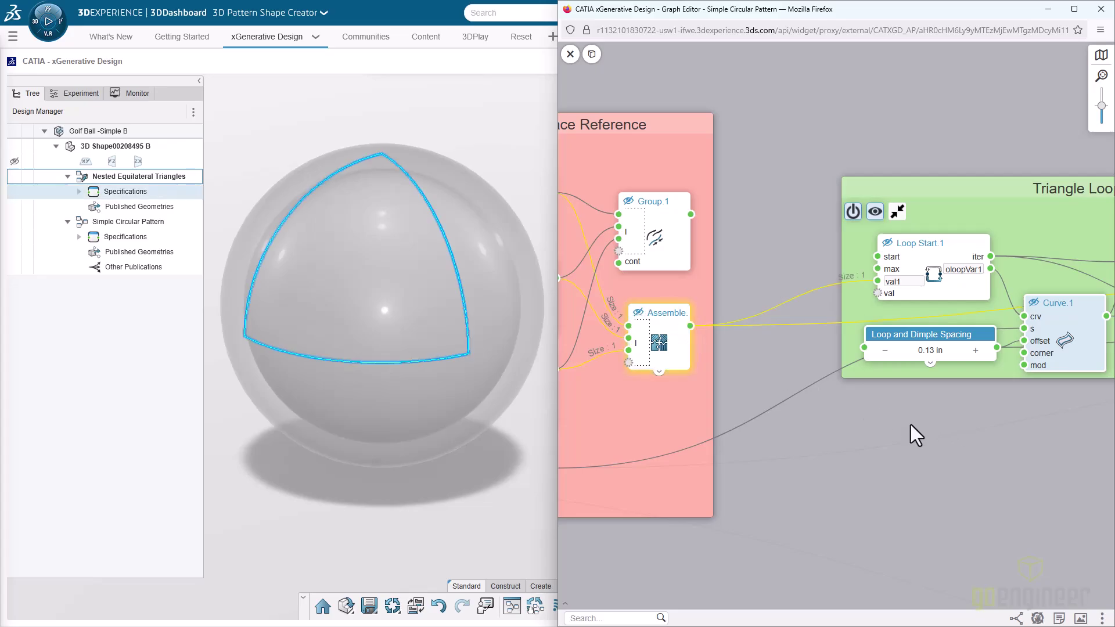
drag(984, 404, 832, 407)
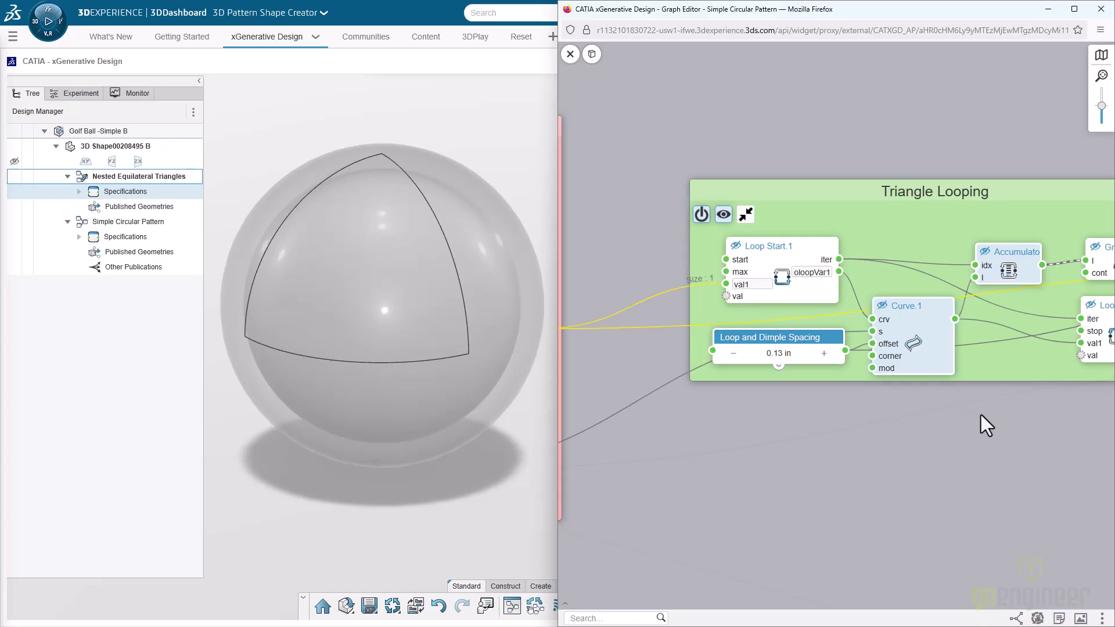
drag(981, 415, 865, 422)
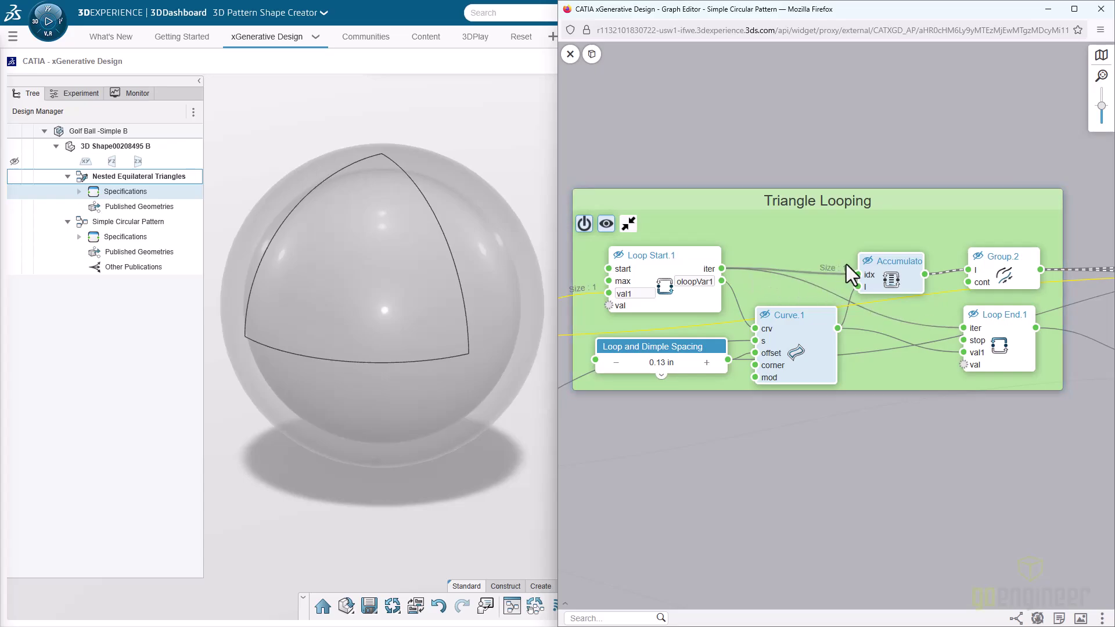
- Preview the Accumulator's nested triangles, then pan to the Curve Division for Dimpling group
click(867, 261)
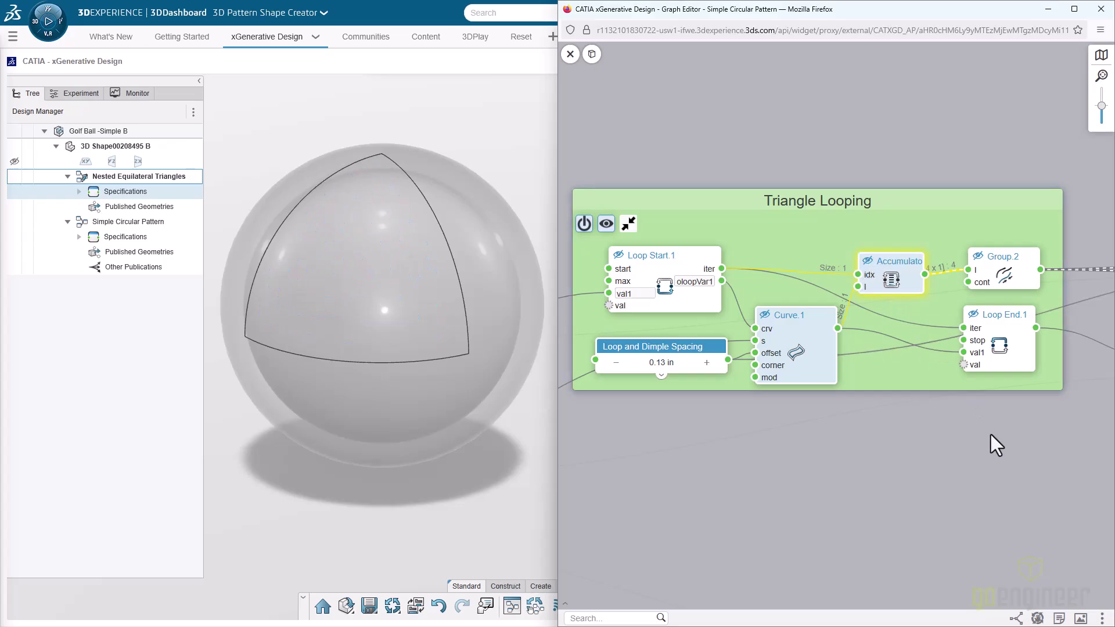
middle_drag(991, 434, 670, 456)
middle_drag(909, 474, 807, 484)
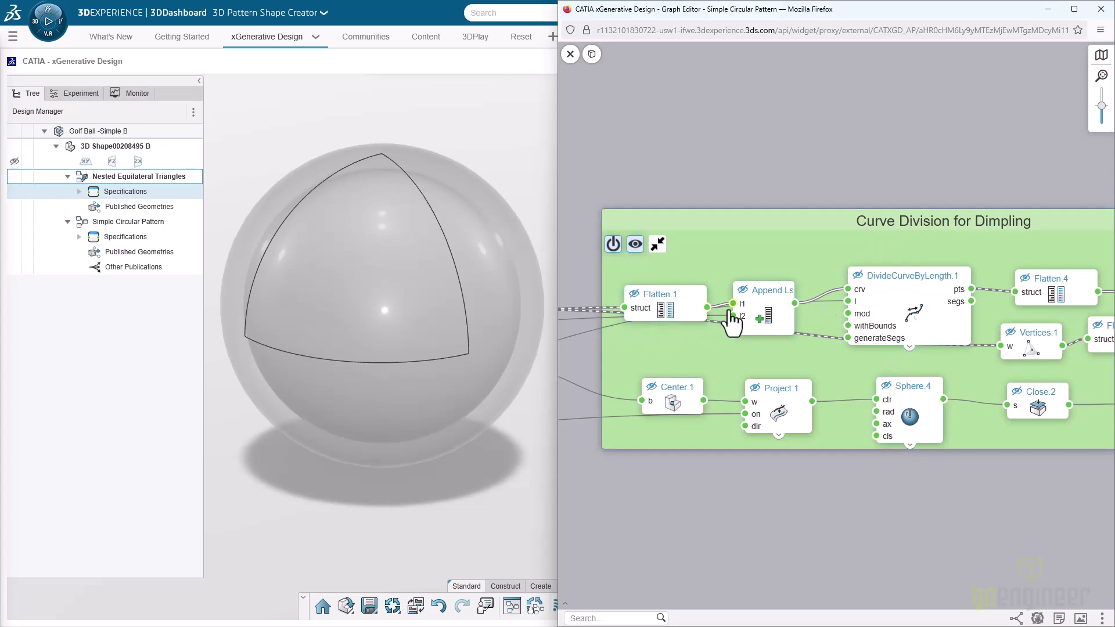
- Inspect DivideCurveByLength.1 and Append Lsts, highlighting the third curve group on the sphere
click(859, 285)
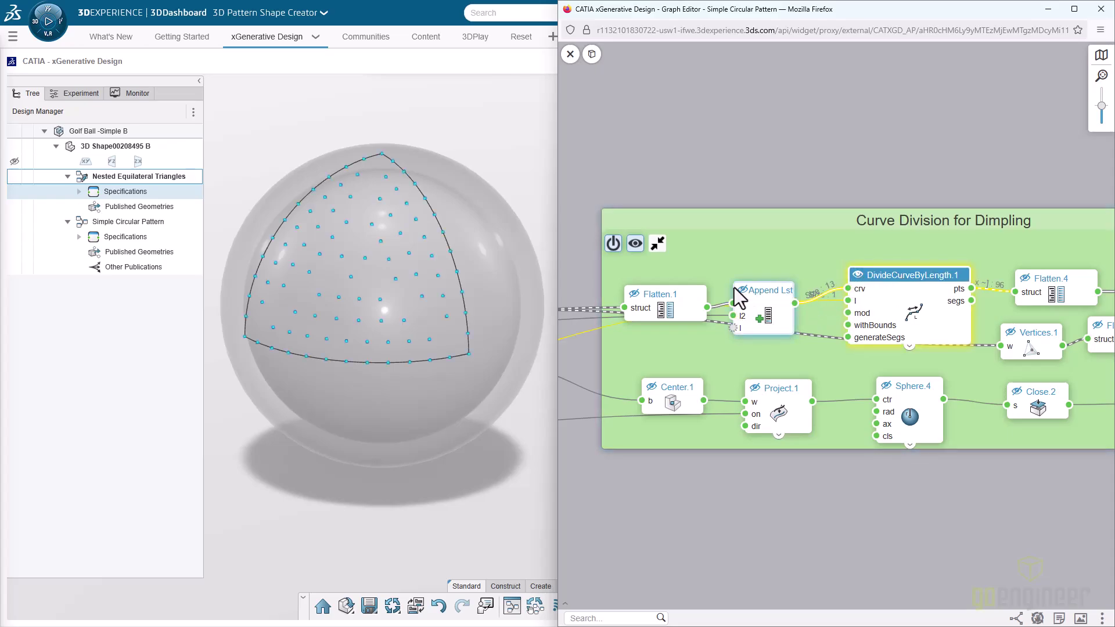
click(758, 289)
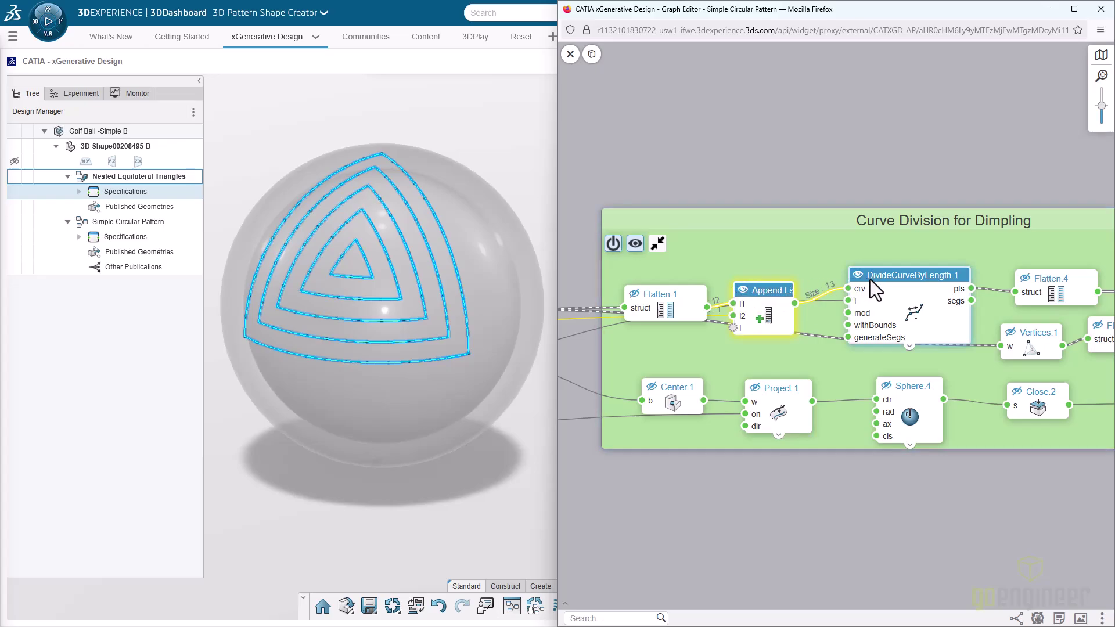
click(802, 259)
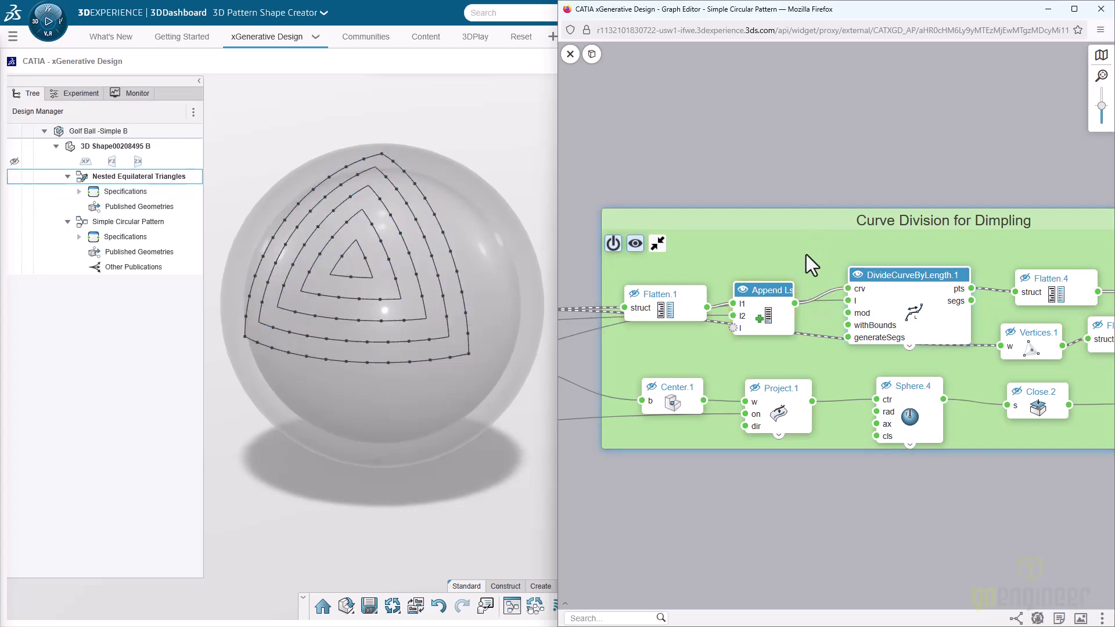
mouse_move(795, 304)
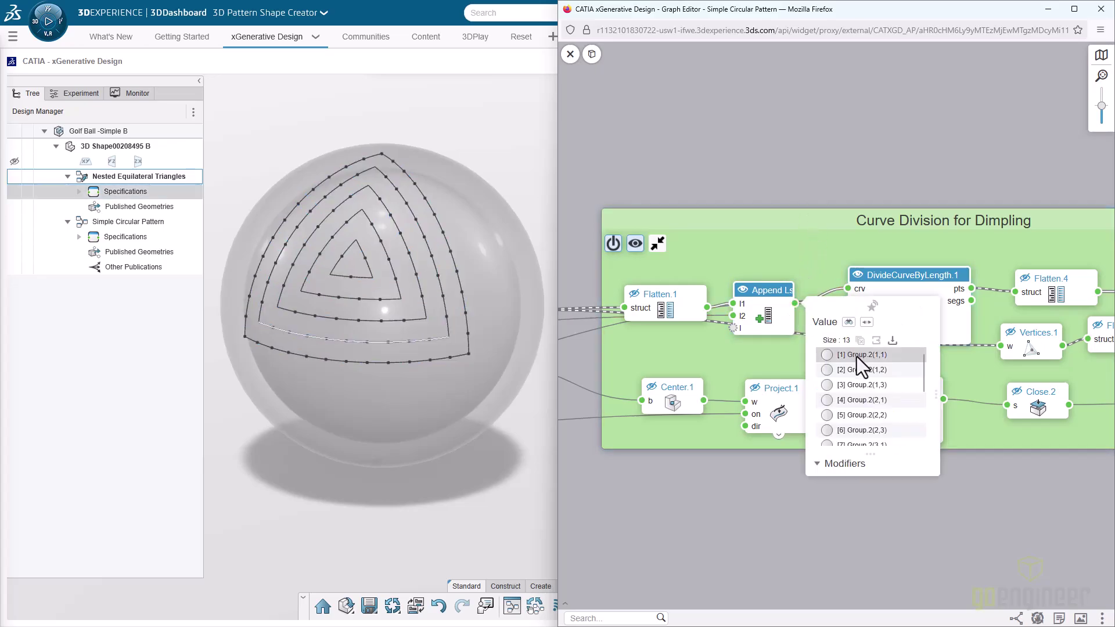
click(859, 386)
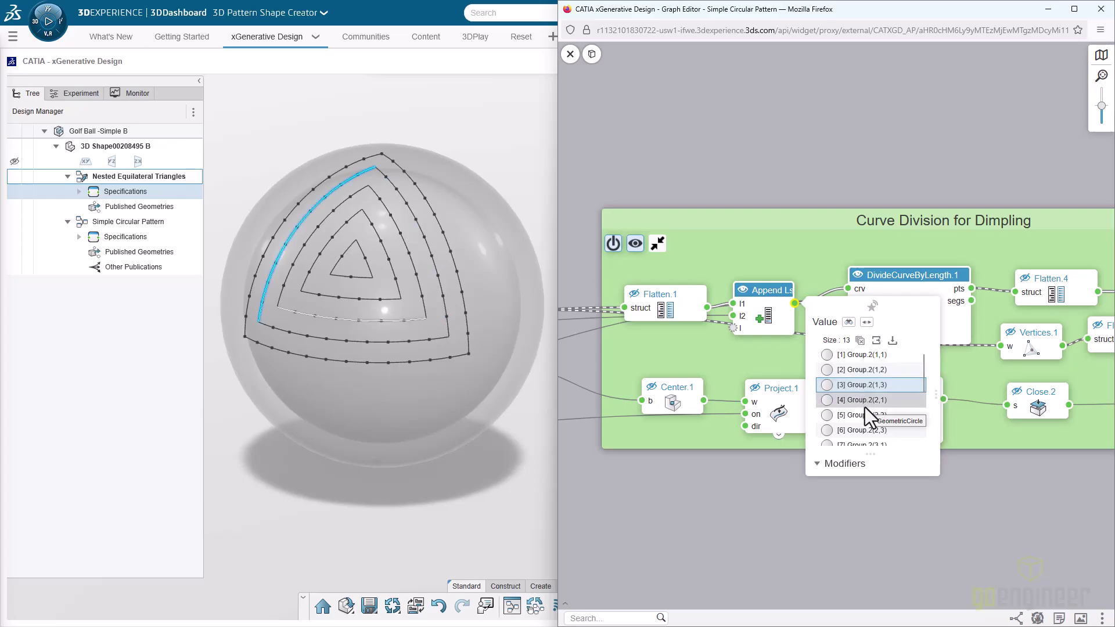
click(806, 185)
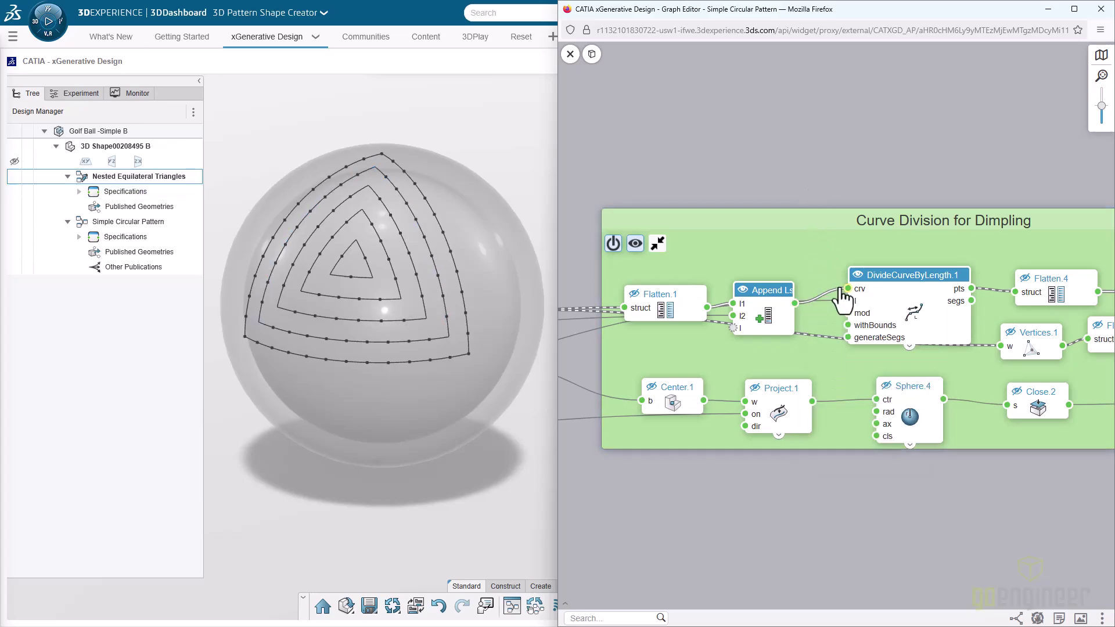
mouse_move(904, 277)
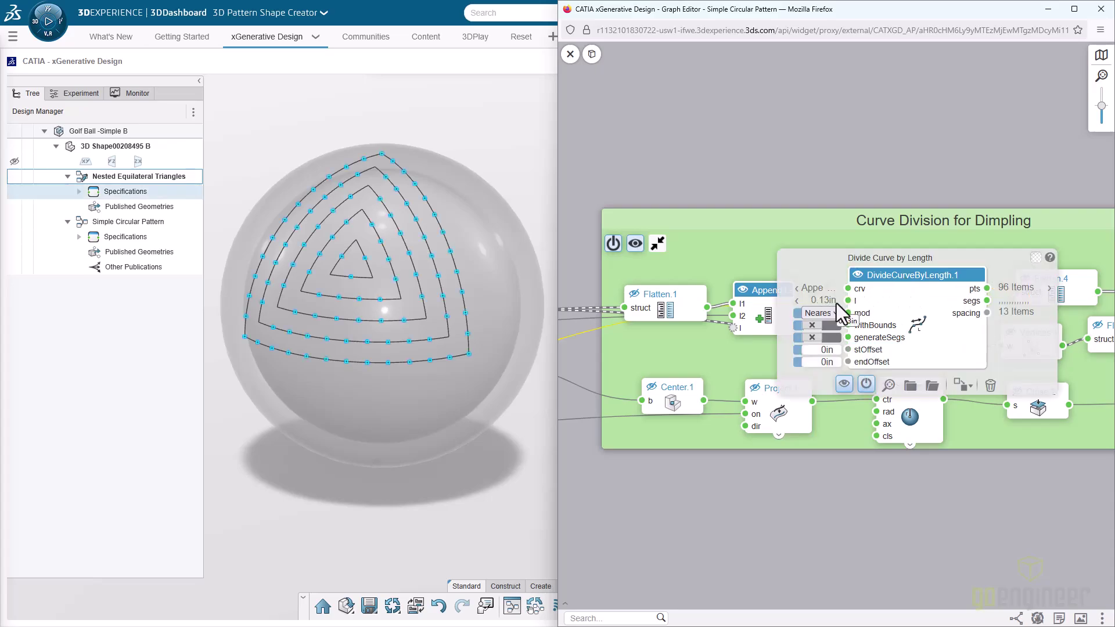
- Show the experiment parameters and reopen the graph editor at the flatten and merge nodes
click(75, 95)
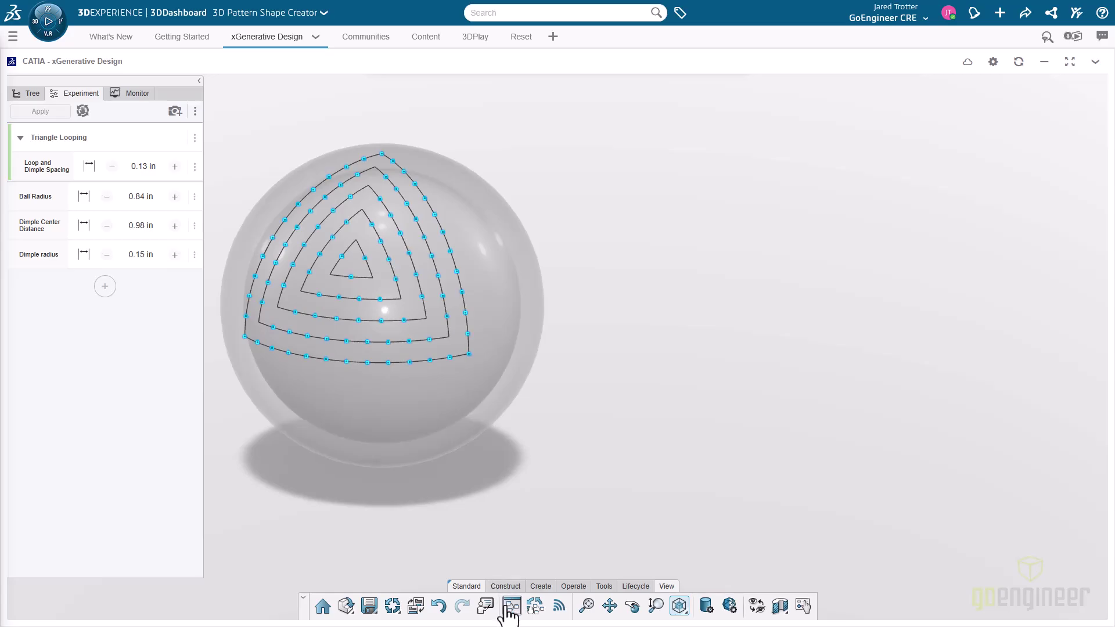
click(511, 606)
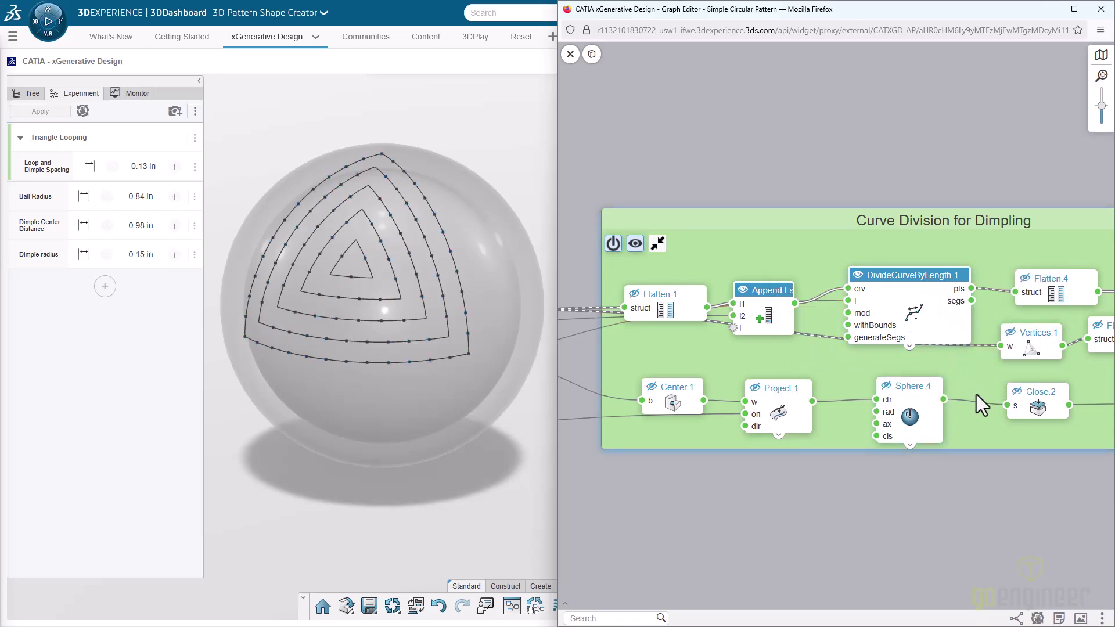
drag(951, 499, 834, 475)
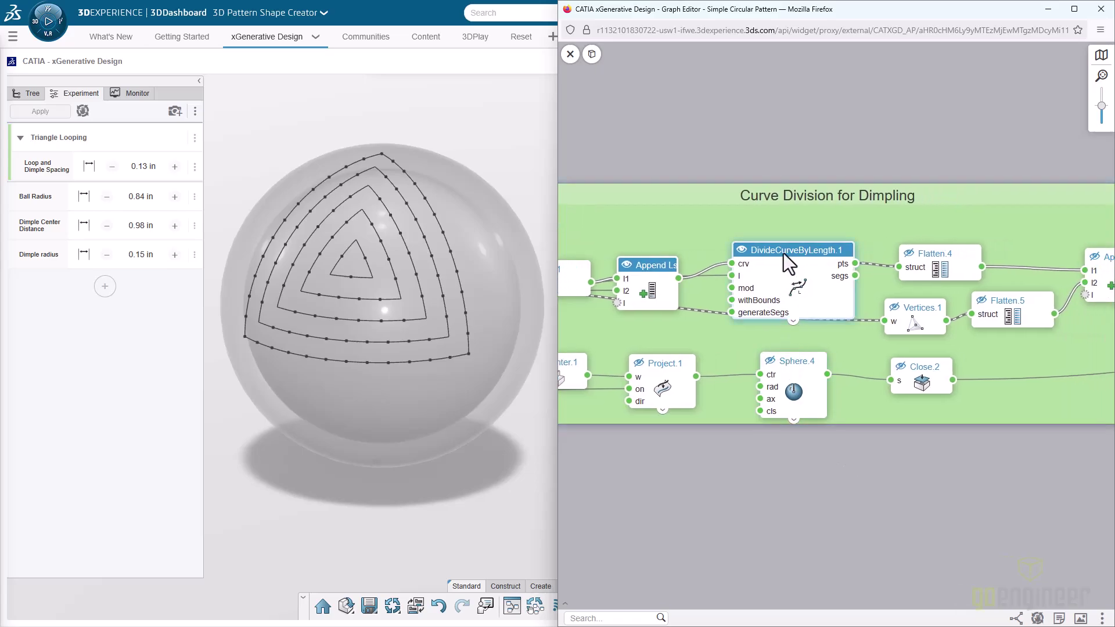
mouse_move(783, 252)
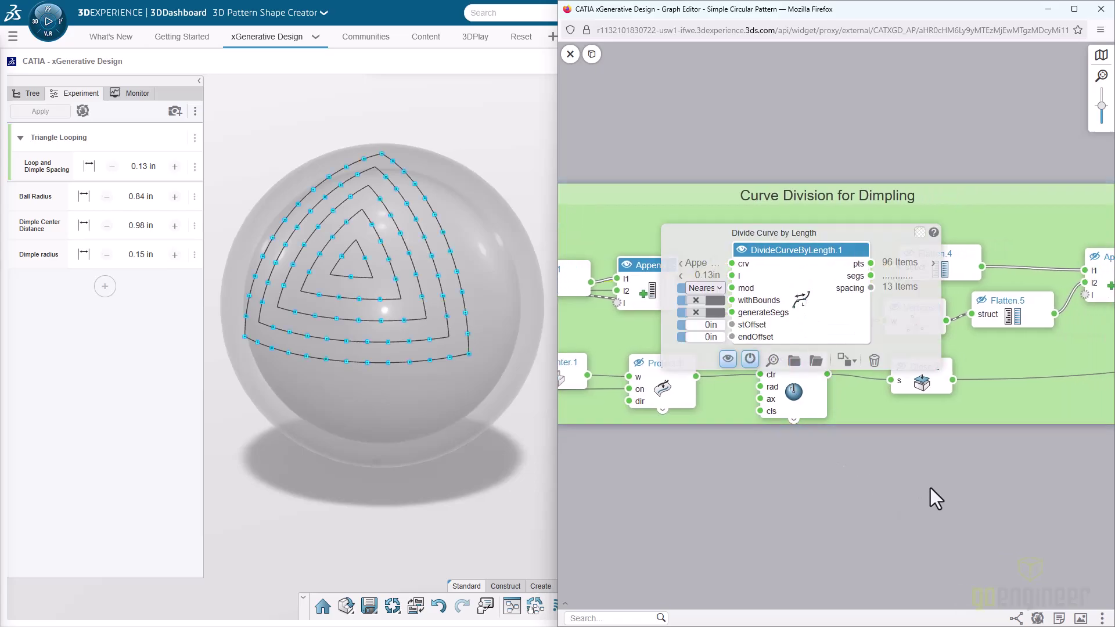
drag(951, 473, 769, 496)
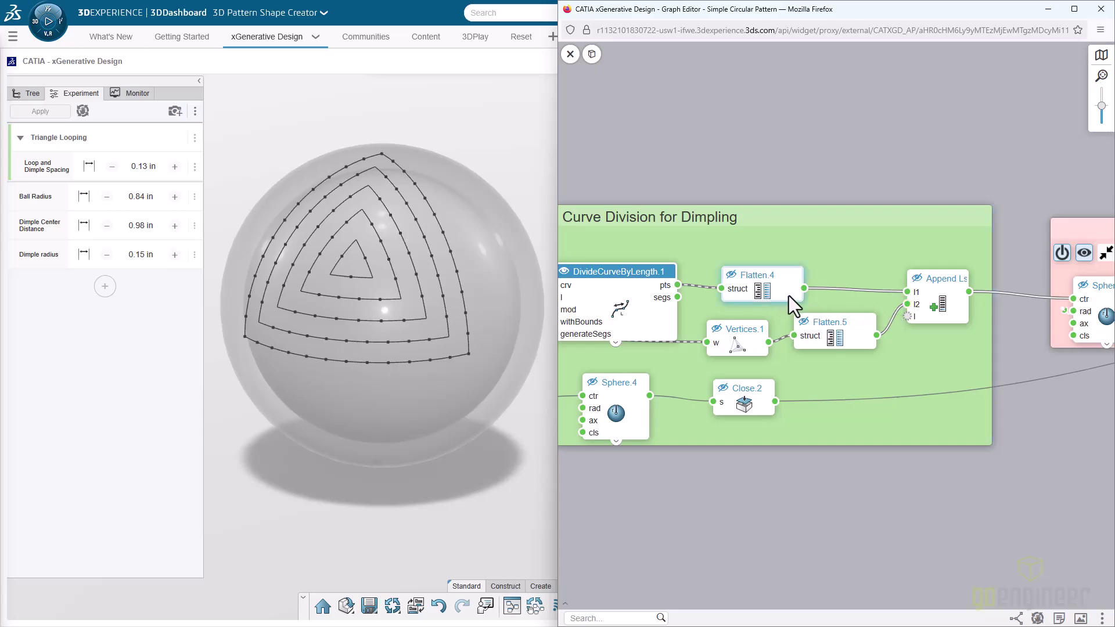
- Toggle the merged 120-point dimple list in 3D, then pan to the Dimple Spheres group
click(923, 278)
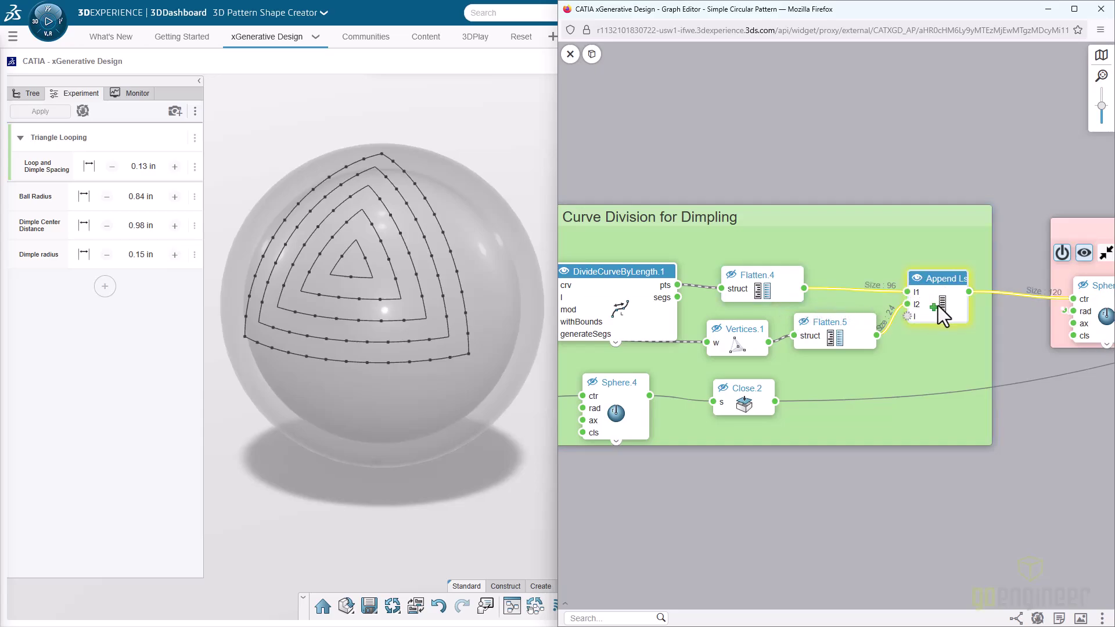
mouse_move(942, 277)
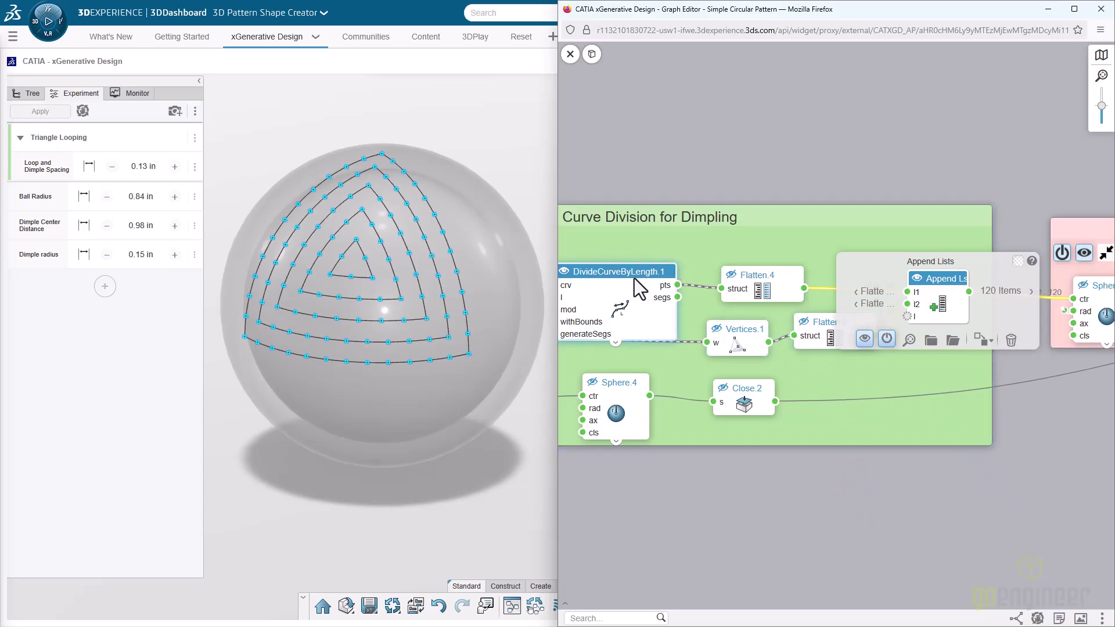
click(870, 342)
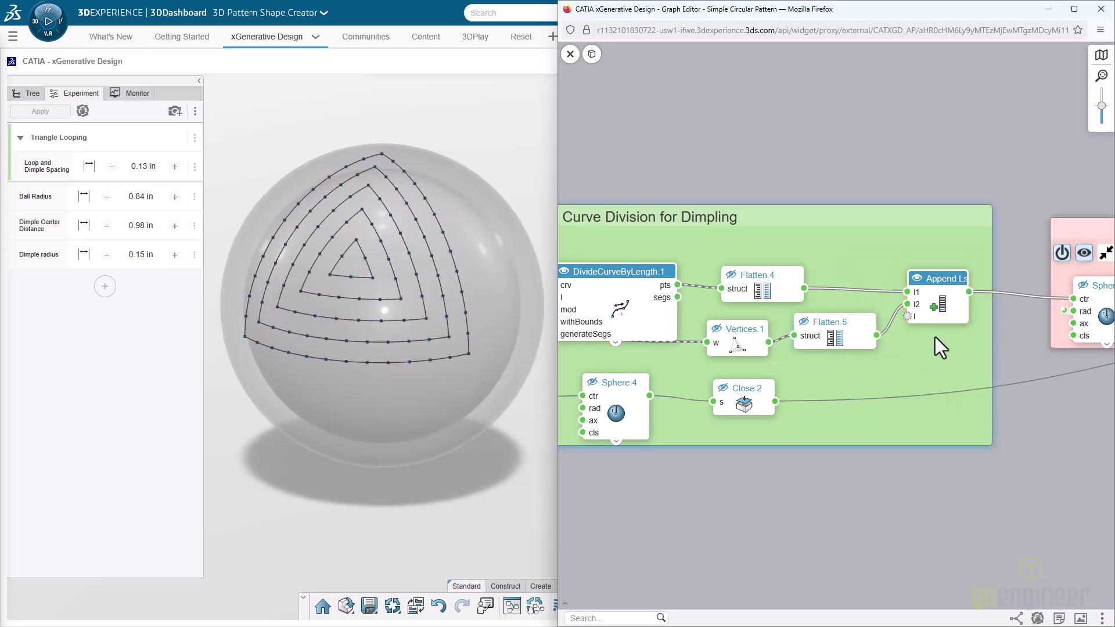
drag(1047, 399, 832, 438)
- Preview Sphere.3's dimple spheres in the Dimple Spheres group
drag(936, 399, 841, 411)
click(701, 324)
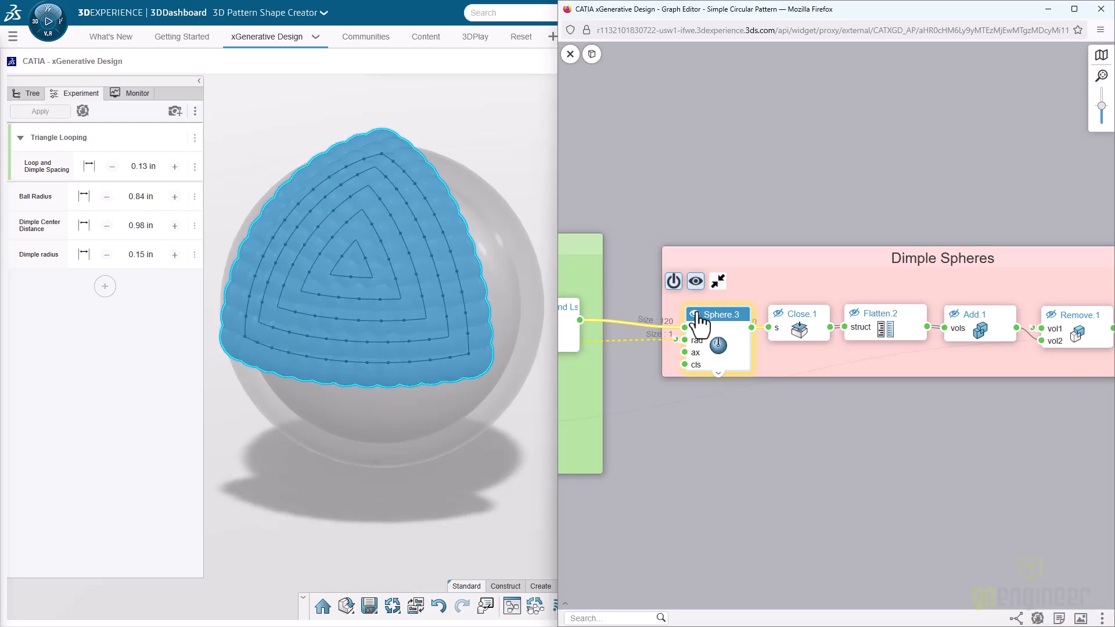
click(736, 415)
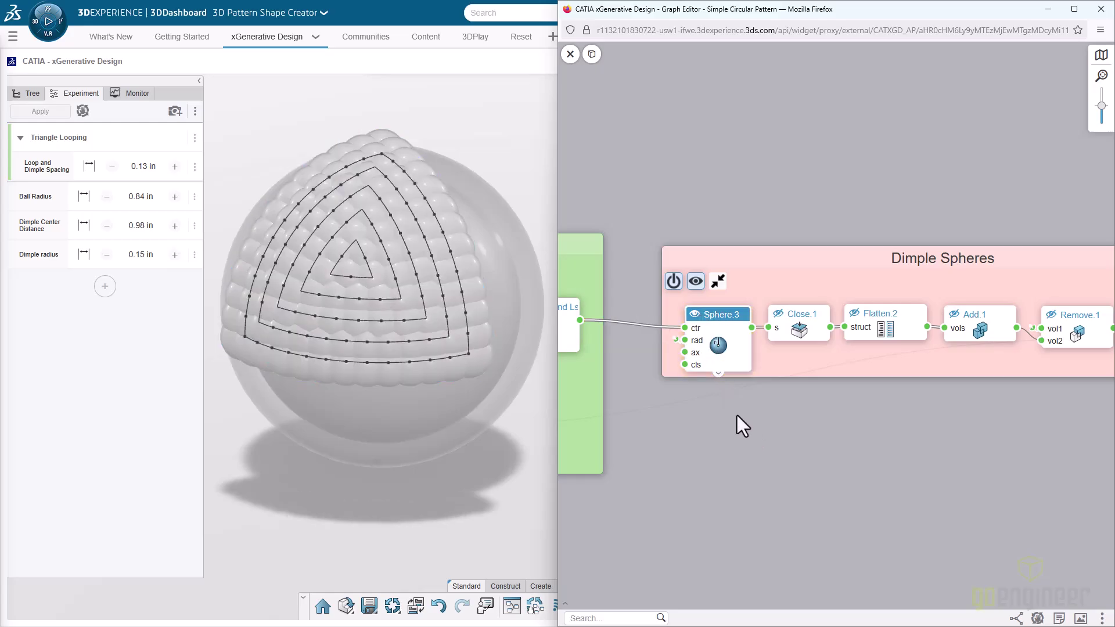
click(710, 320)
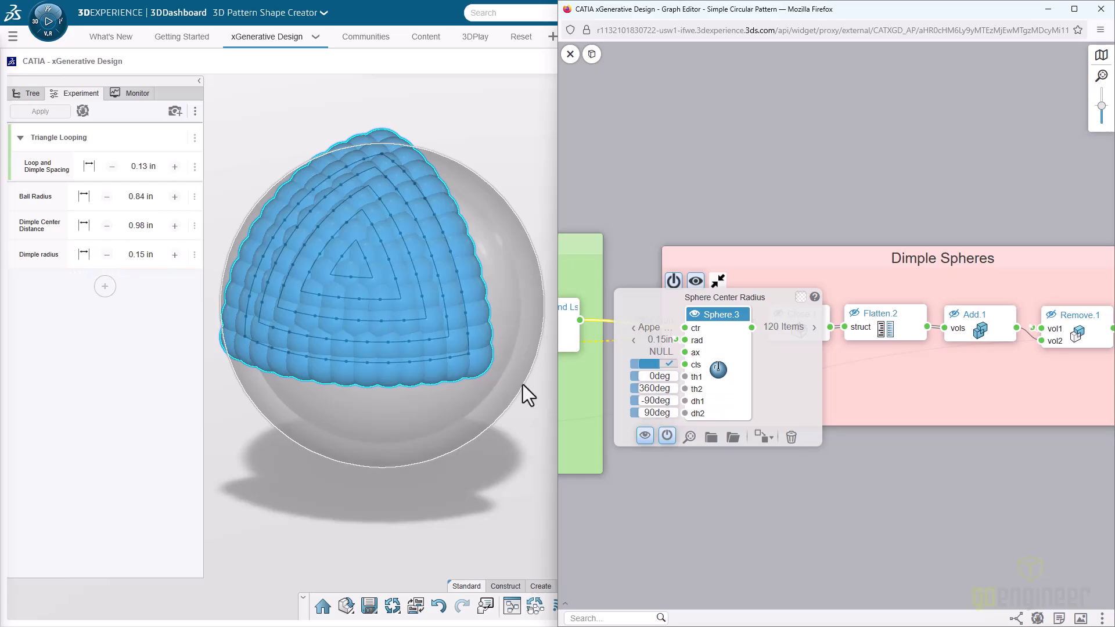
click(770, 490)
click(695, 316)
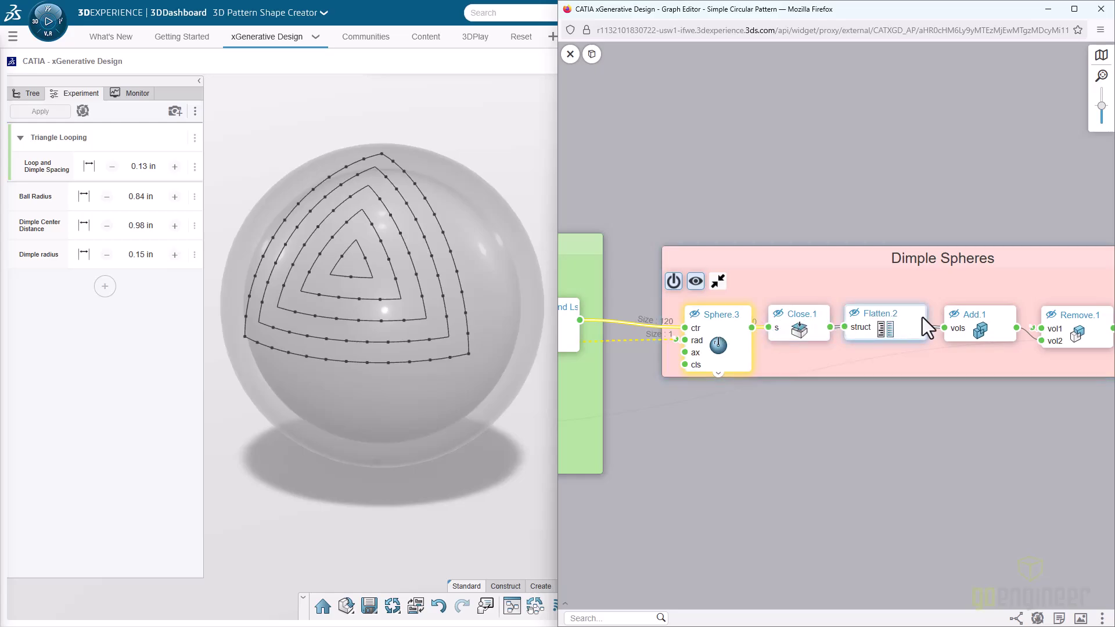
- Display Remove.2's result: a banded sphere with circular dimple holes
drag(963, 389, 814, 399)
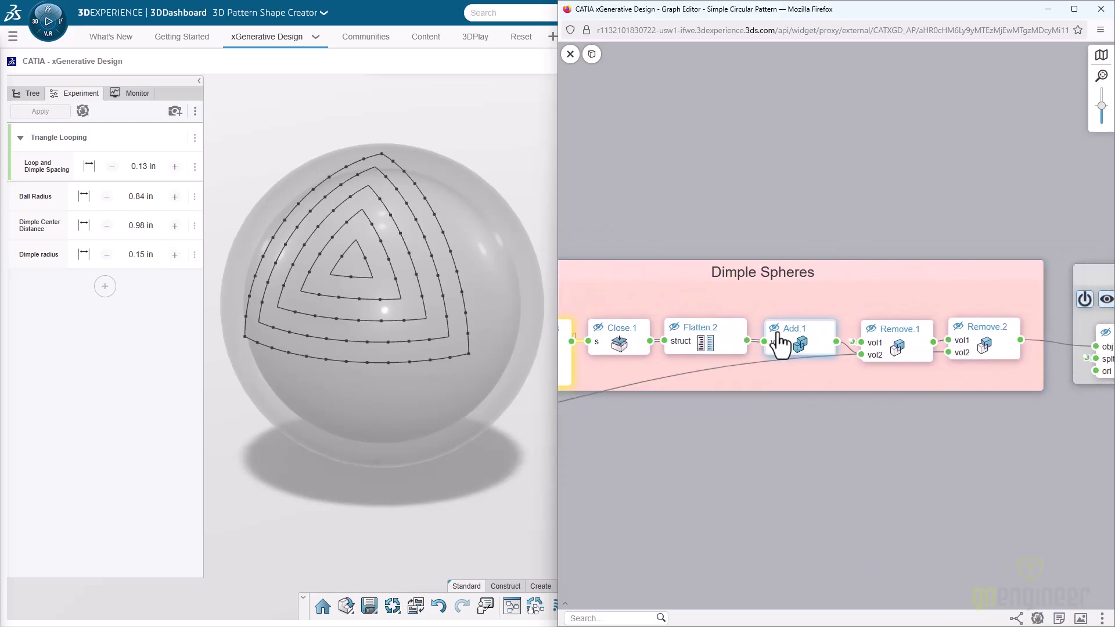
drag(970, 430, 829, 366)
click(815, 311)
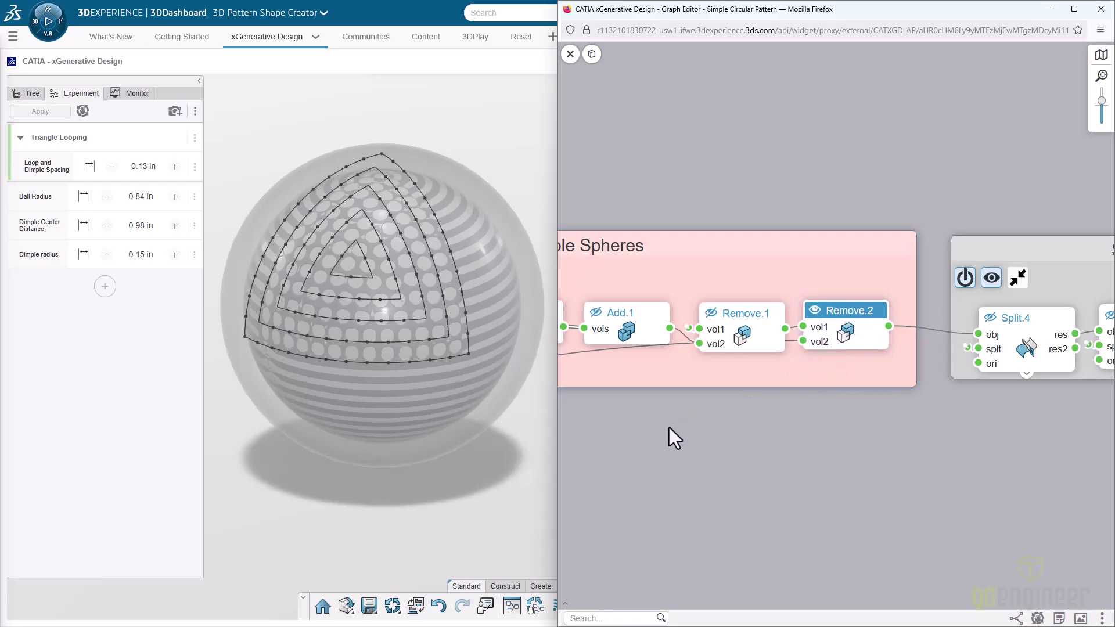
- Hide the Sphere.6 reference sphere and the Ball Stock shell
scroll(873, 419, down, 5)
drag(696, 448, 970, 424)
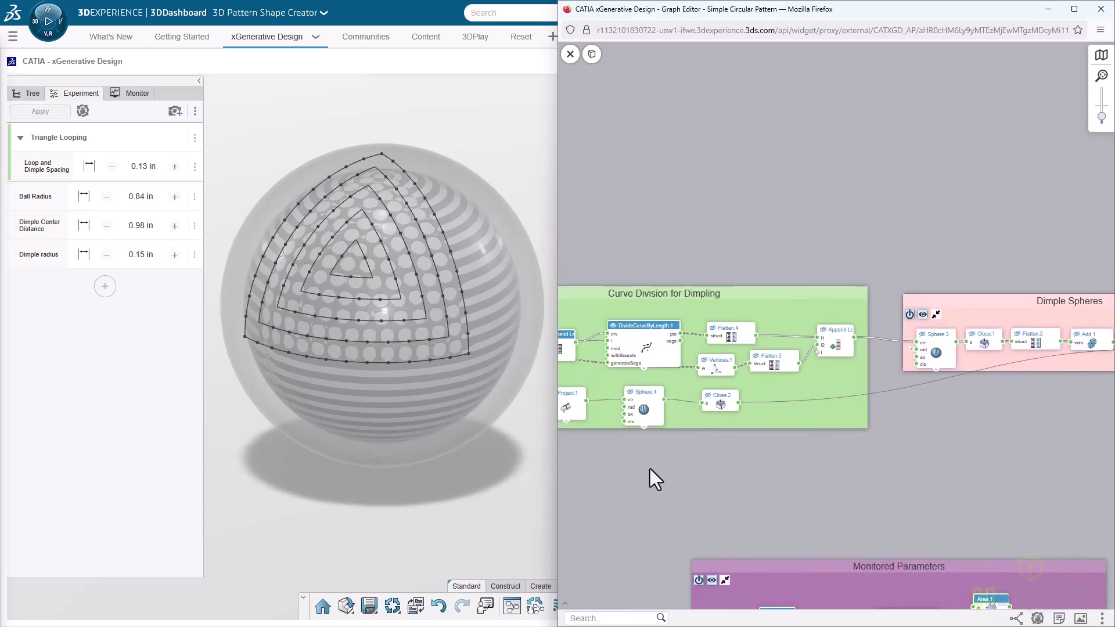
drag(650, 469, 879, 492)
drag(778, 474, 953, 474)
drag(594, 482, 961, 459)
scroll(832, 504, up, 2)
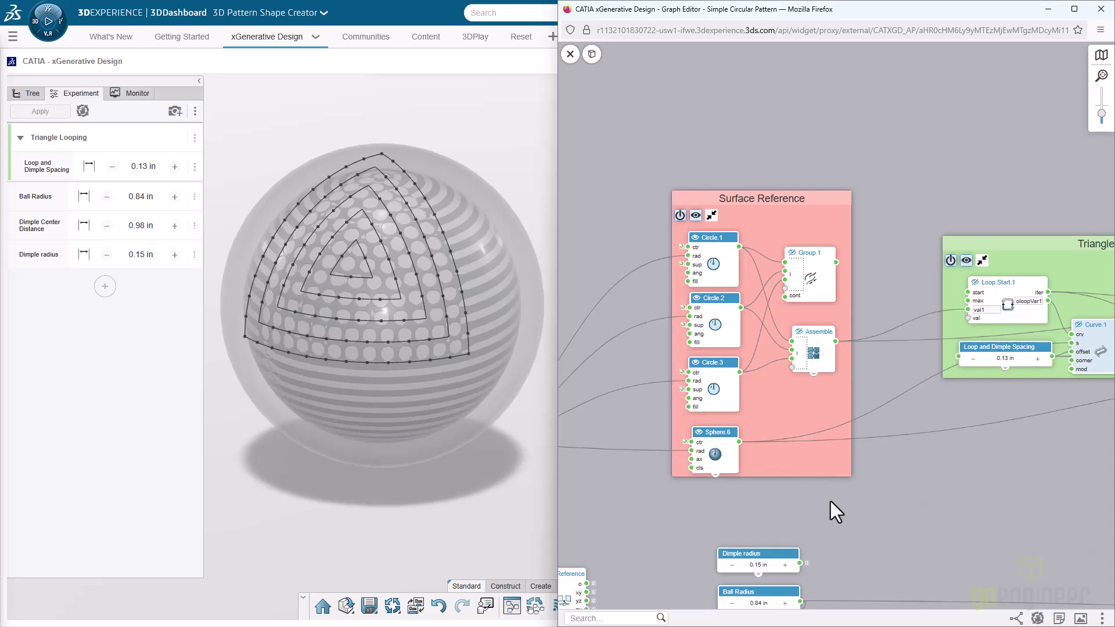
click(699, 433)
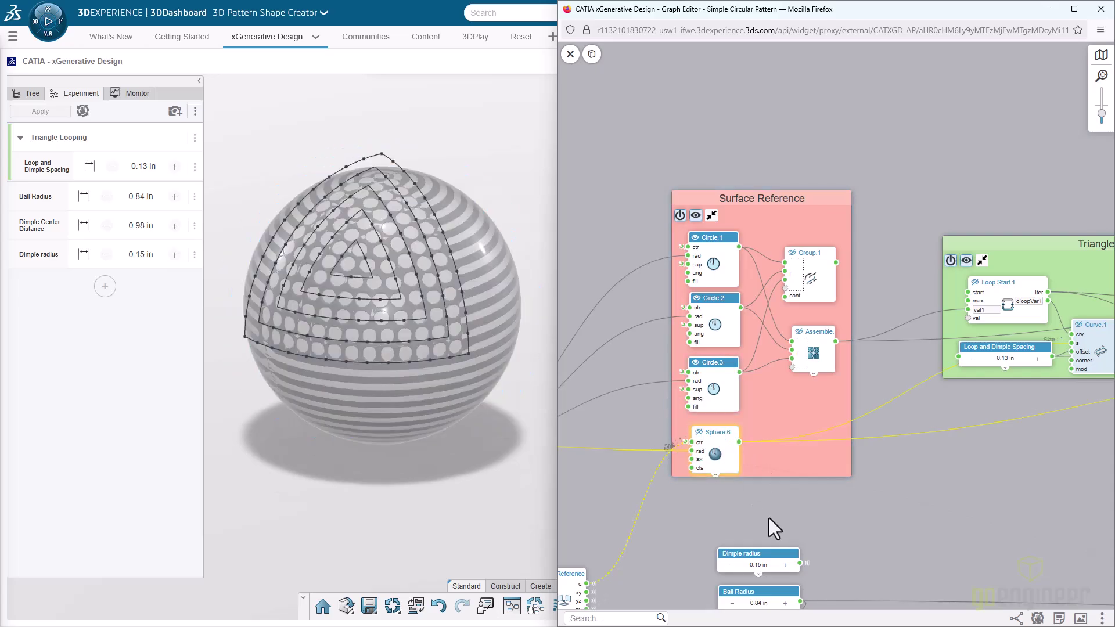
drag(769, 518, 758, 400)
click(725, 546)
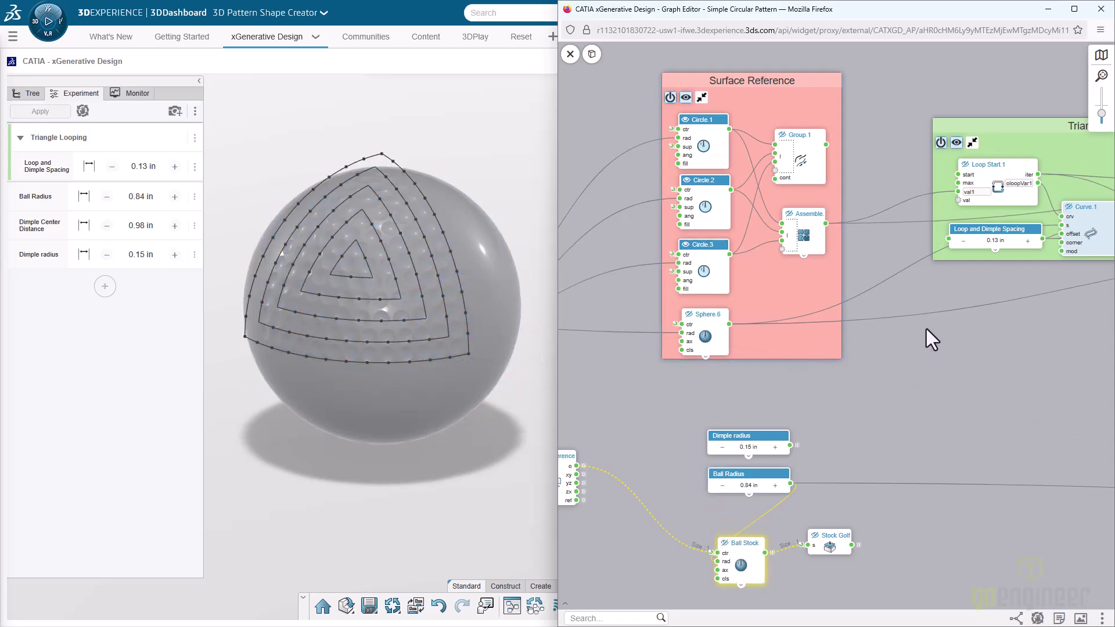
- Highlight the Circle.1–3 arcs and divided points, then orbit the dimpled ball in the main window
click(685, 256)
click(685, 187)
click(692, 135)
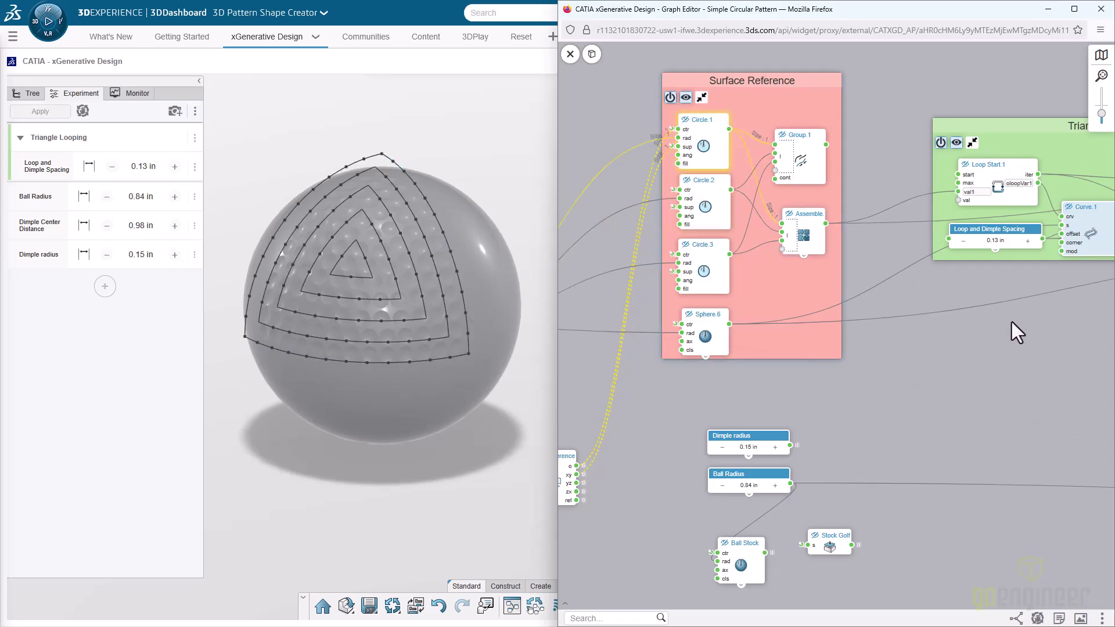
scroll(989, 339, right, 10)
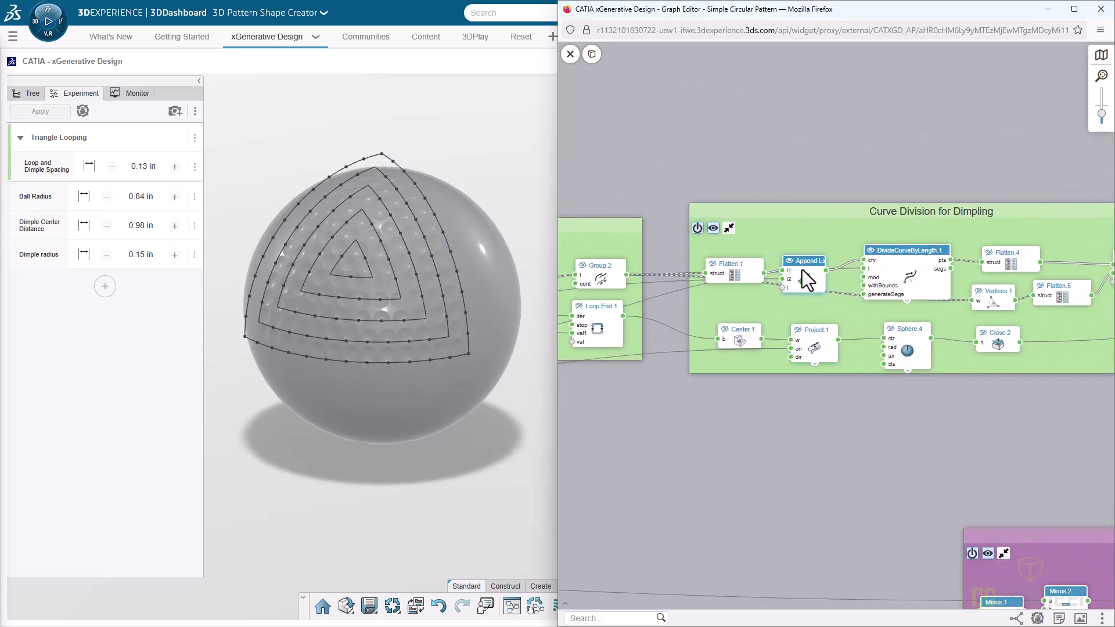
click(795, 273)
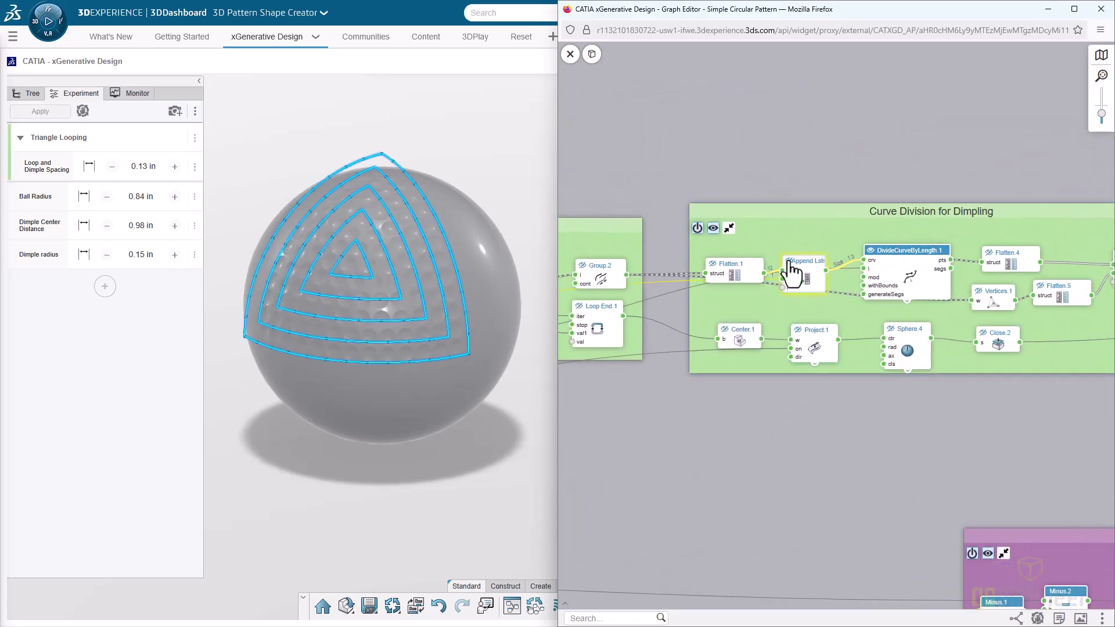
click(874, 259)
click(863, 413)
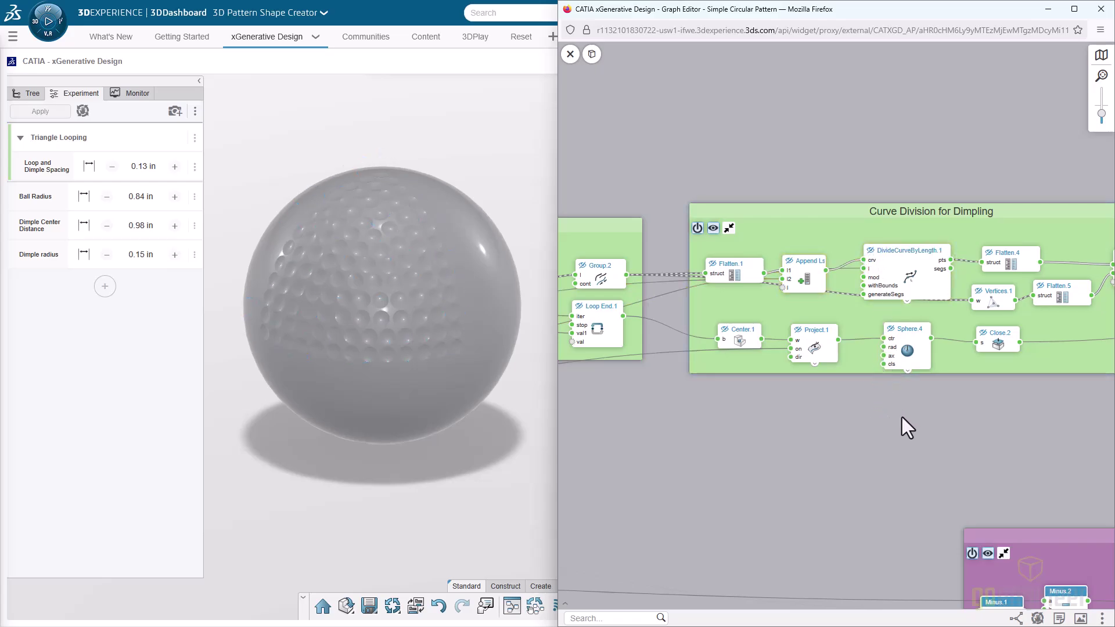
scroll(345, 239, up, 5)
click(371, 281)
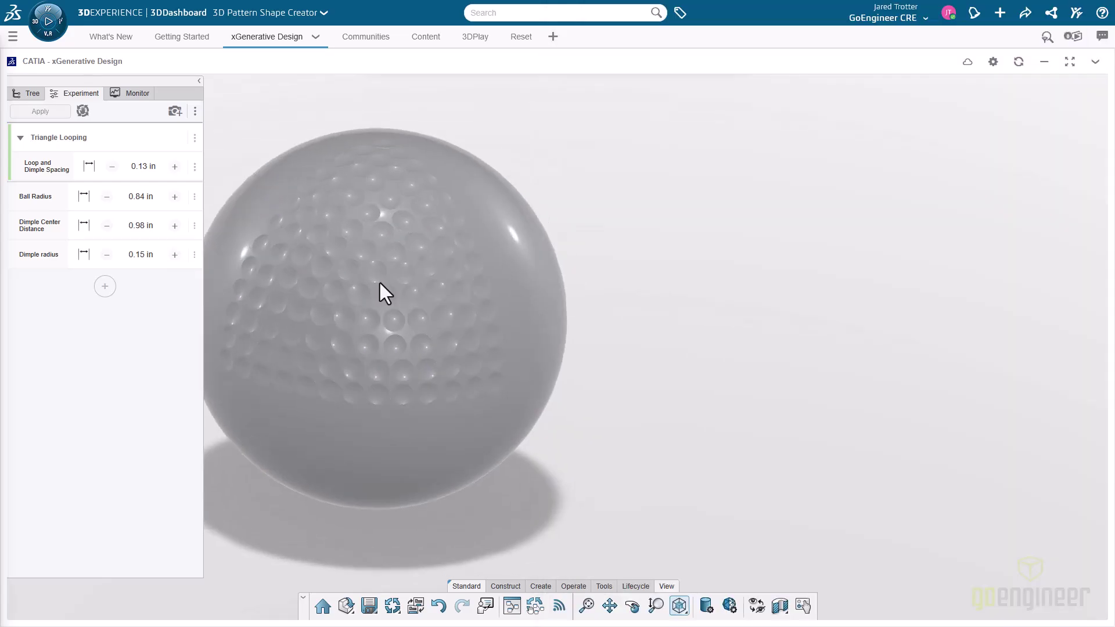
middle_drag(385, 286, 468, 495)
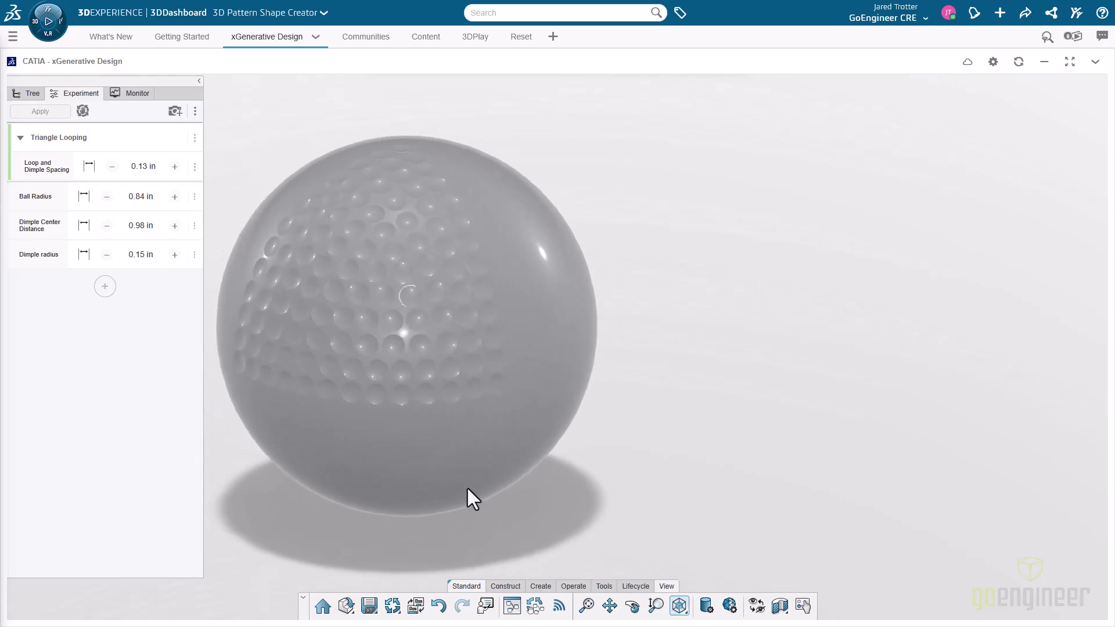
- Reopen the graph editor and preview Remove.2, then Split.6's dimpled spherical-triangle wedge
click(512, 606)
drag(1012, 406, 654, 409)
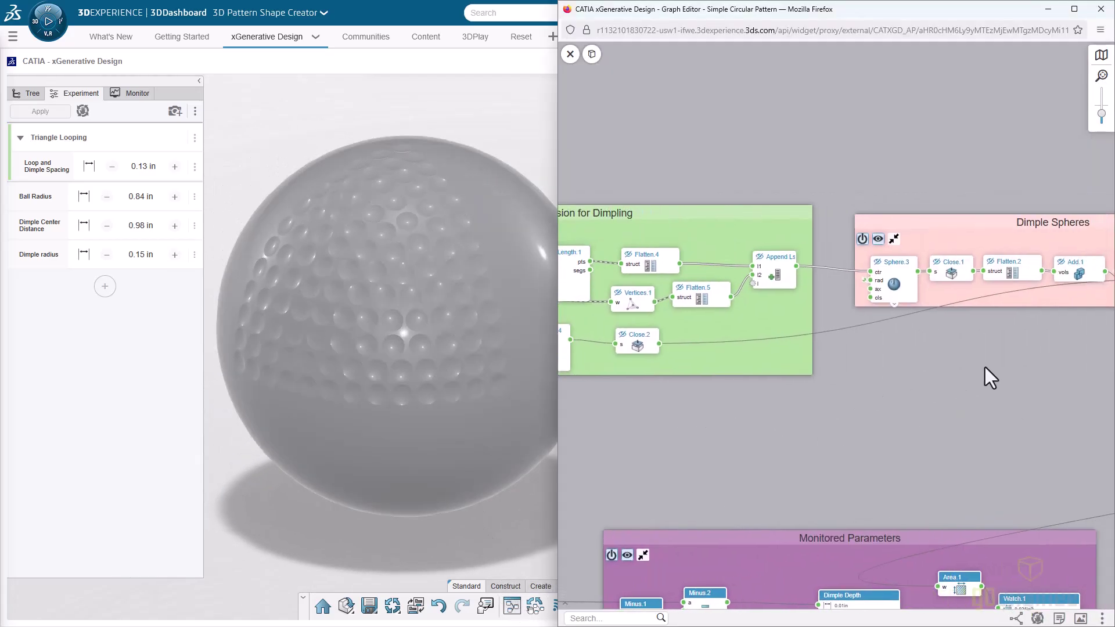
drag(988, 367, 719, 398)
drag(944, 351, 817, 370)
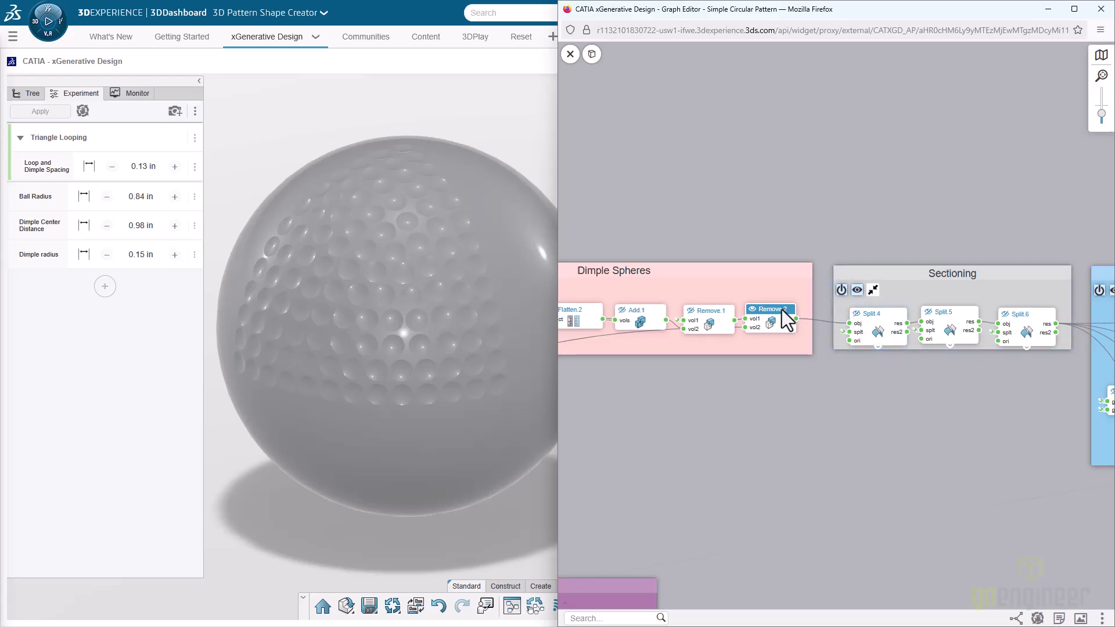
click(758, 321)
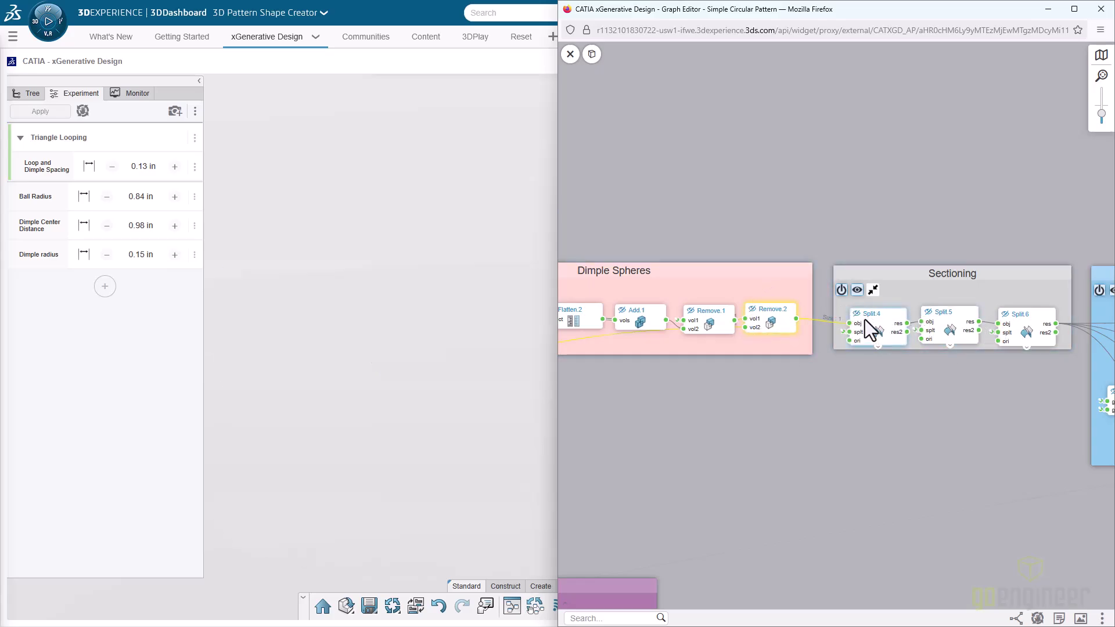
click(1011, 325)
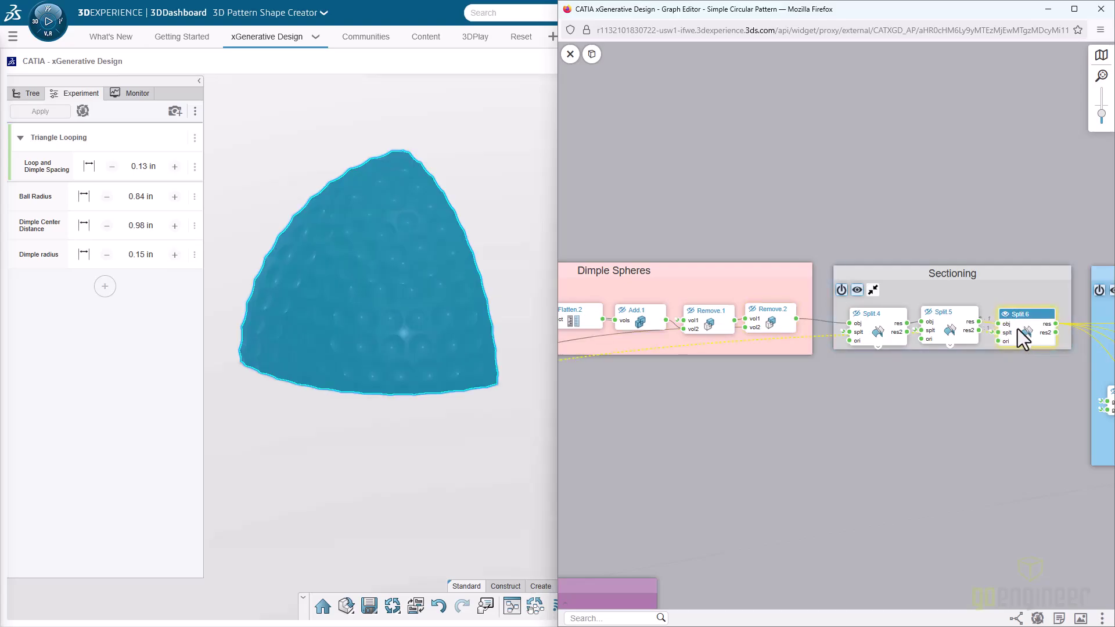
click(1014, 352)
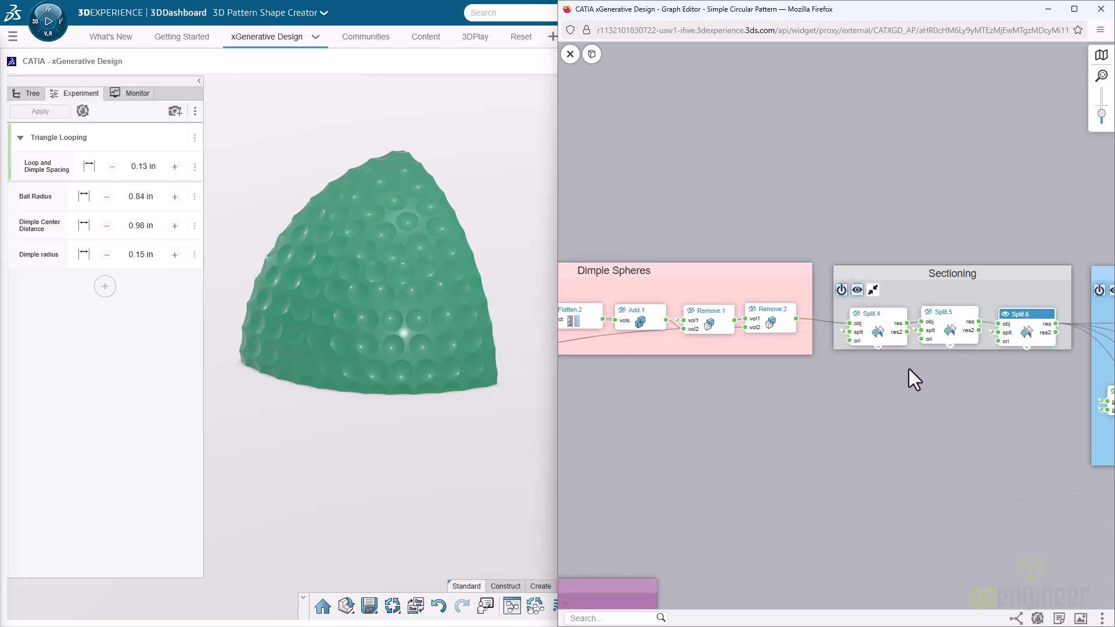
drag(916, 371, 646, 378)
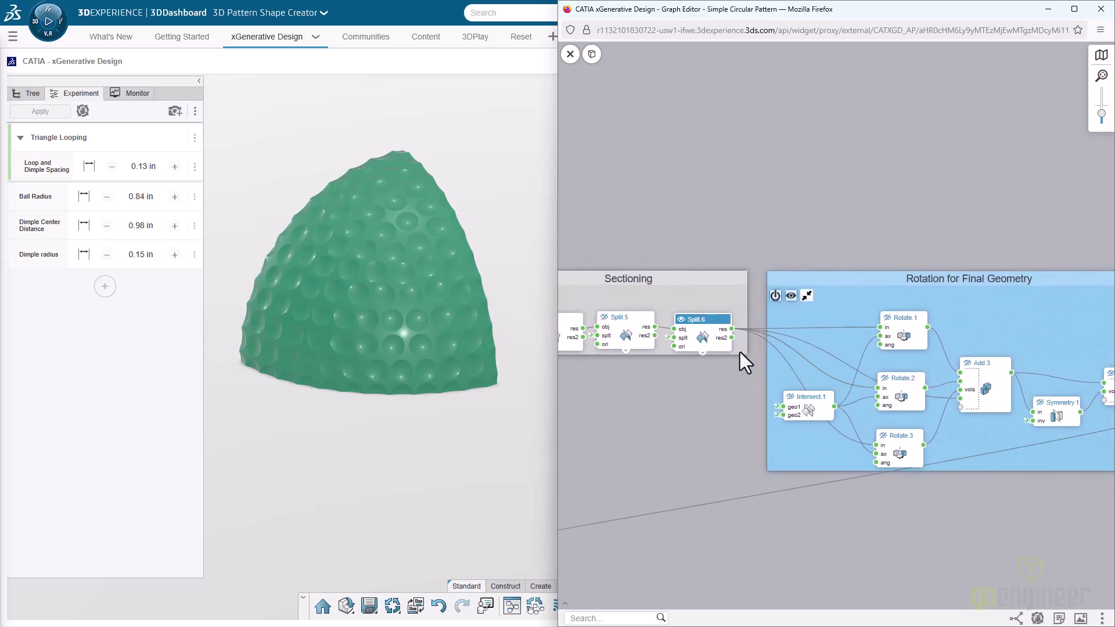
- Preview Add.4's complete dimpled ball rebuilt from rotated, mirrored wedges, then return to the 3D view
drag(715, 373, 637, 372)
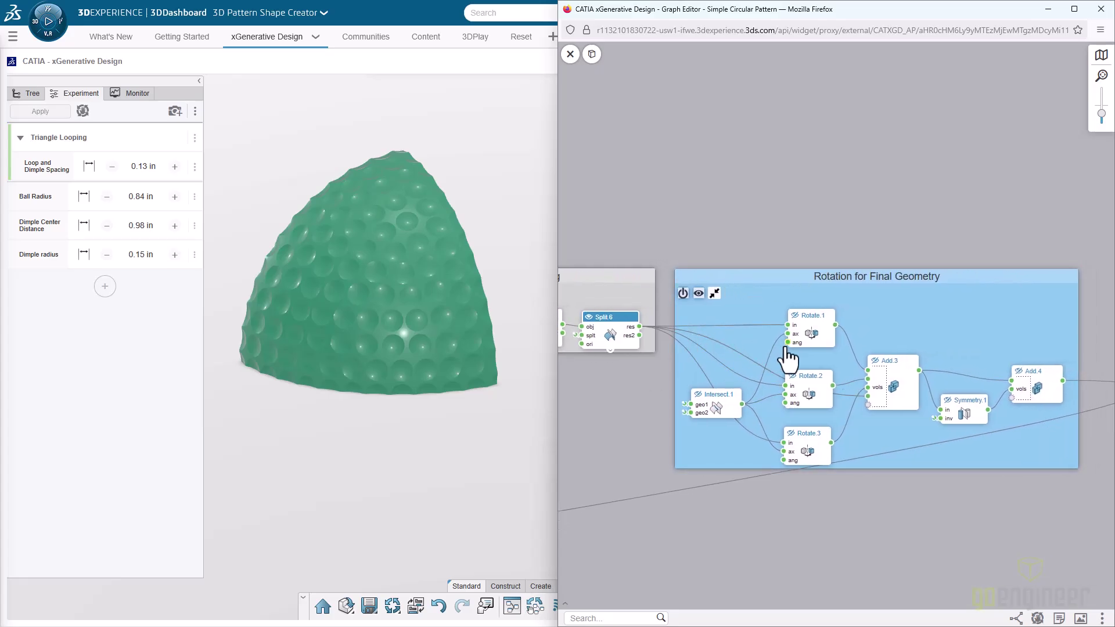
click(592, 331)
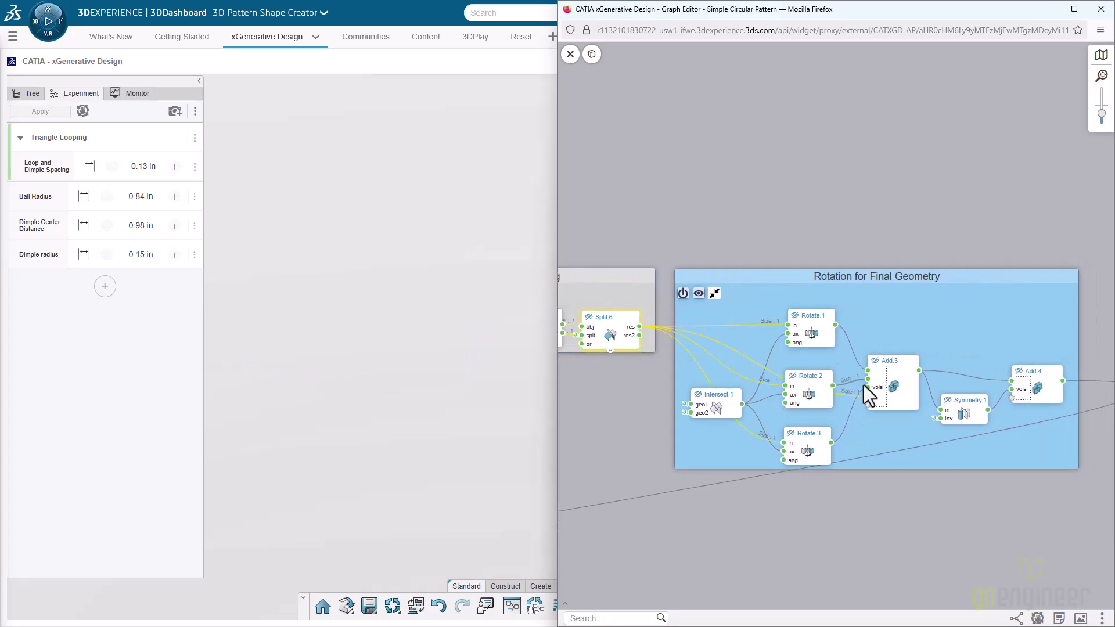
click(1021, 377)
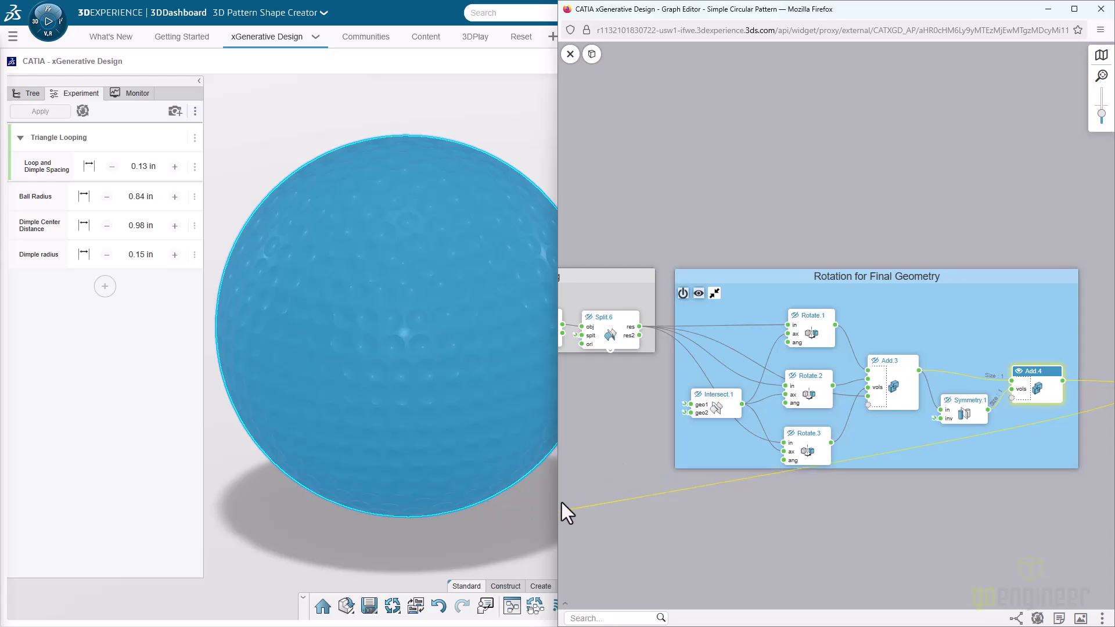
click(532, 483)
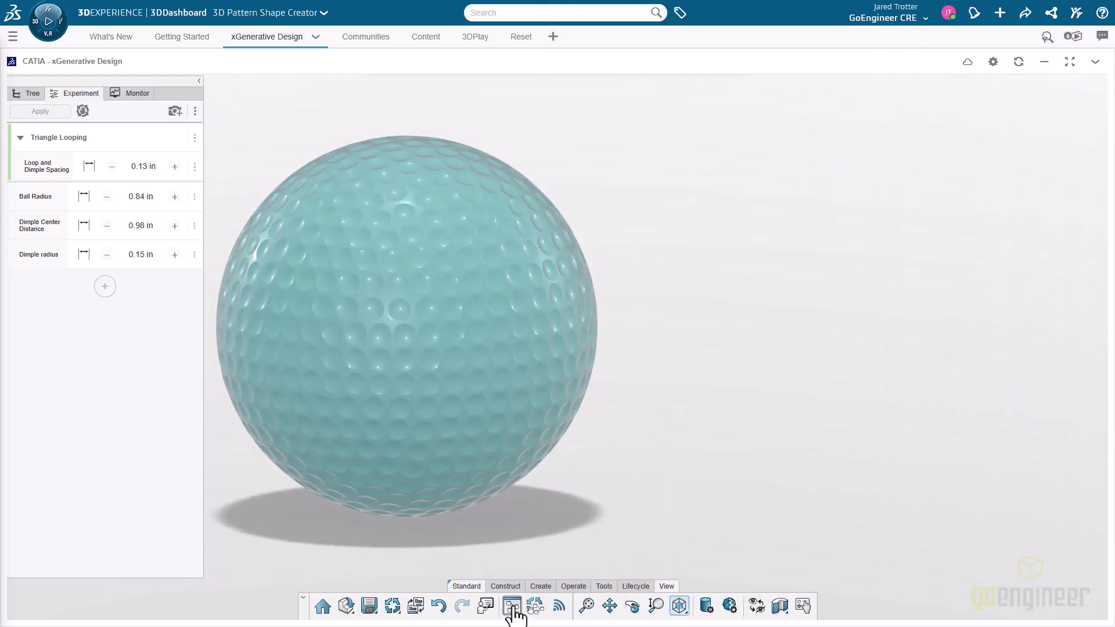
- Pan the graph to Monitored Parameters and show 0.01 in dimple depth and 9.025 in² area in the Monitor panel
click(512, 606)
scroll(934, 493, down, 3)
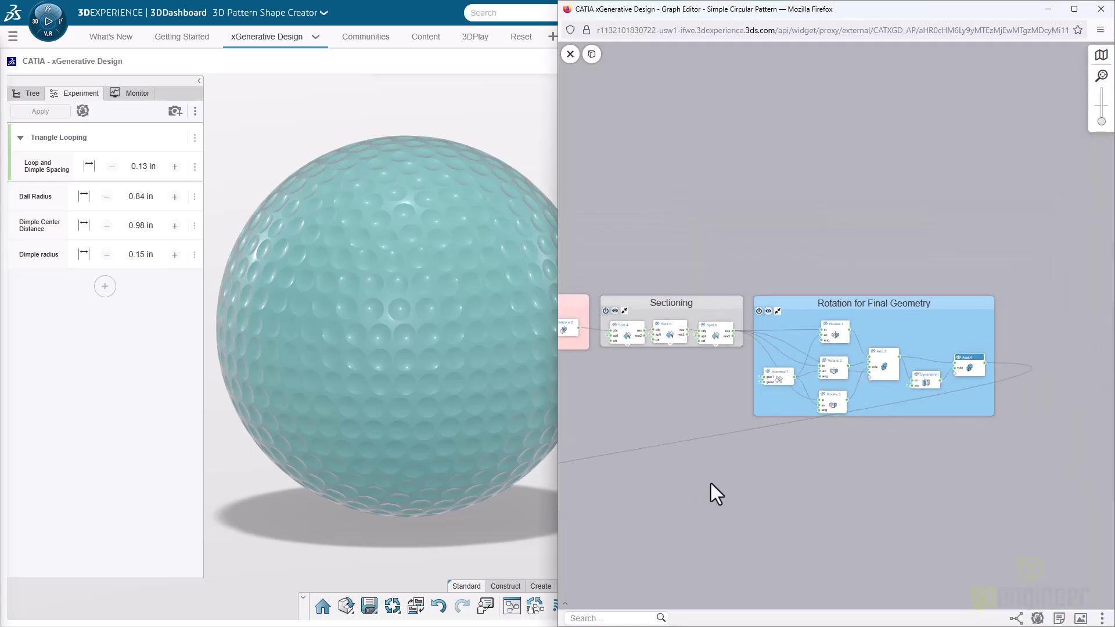
drag(730, 479, 988, 443)
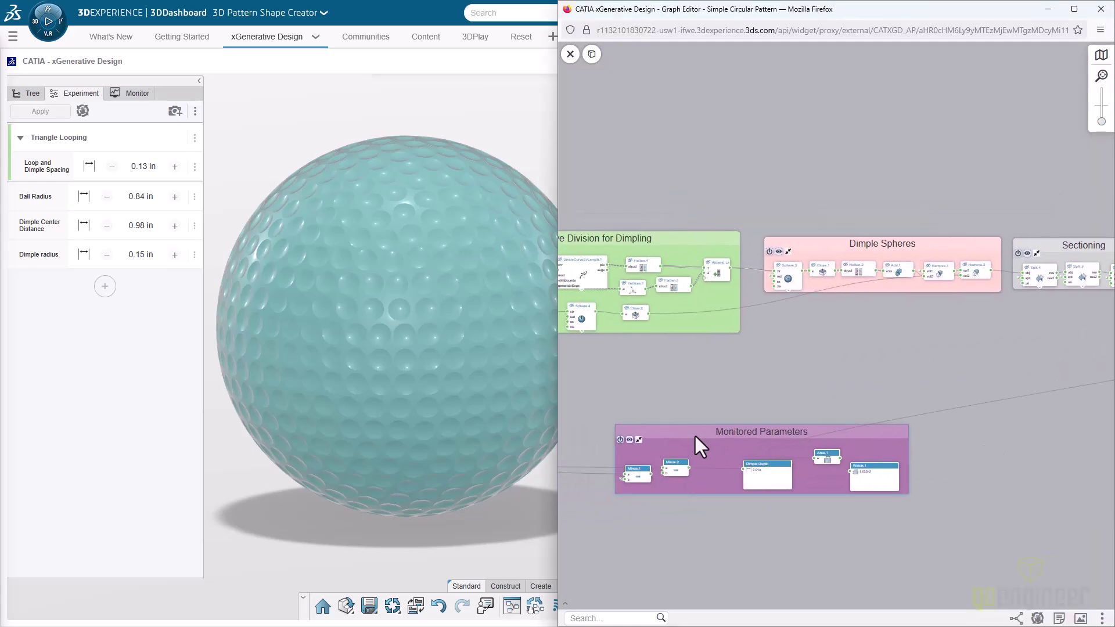
scroll(695, 434, up, 2)
scroll(720, 436, up, 1)
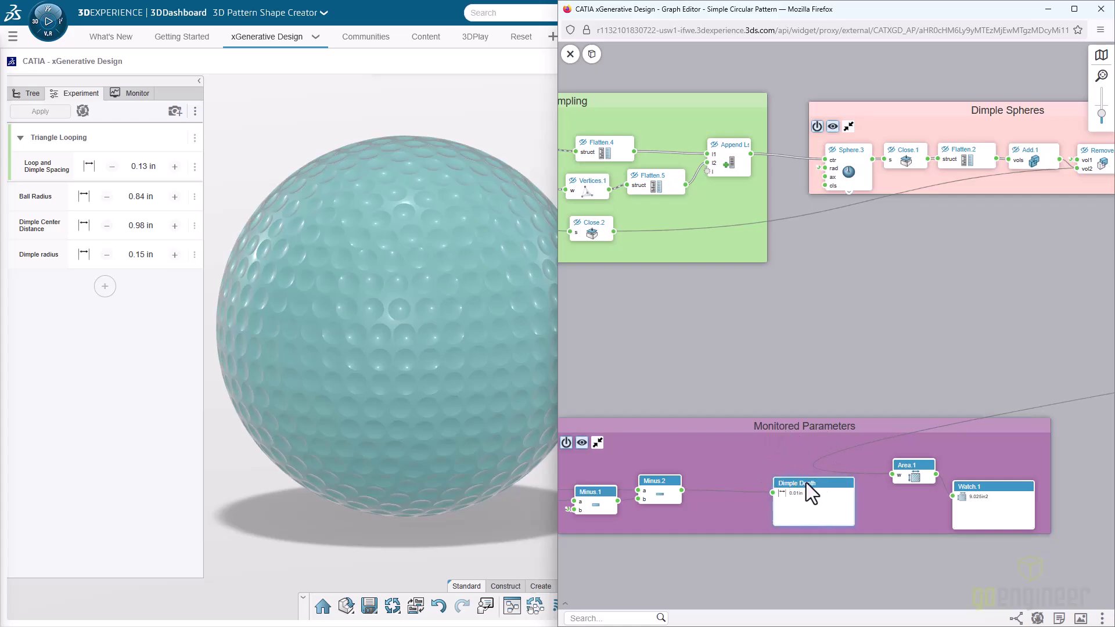
click(130, 100)
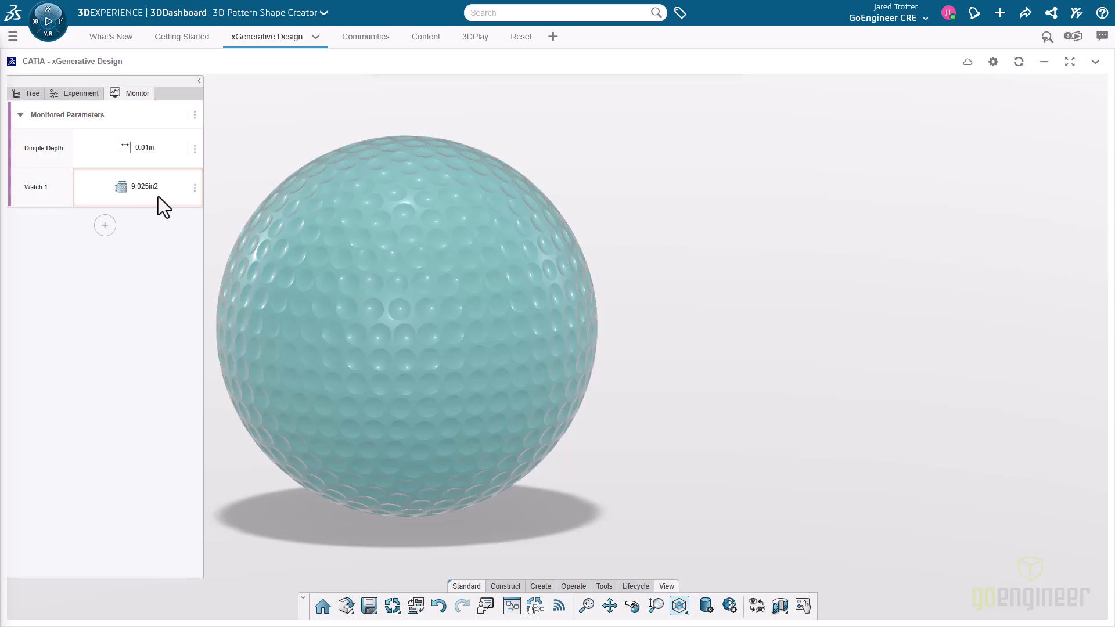
- Review the experiment values (0.13 in spacing, 0.98 in dimple center distance), then return to the design tree
click(86, 96)
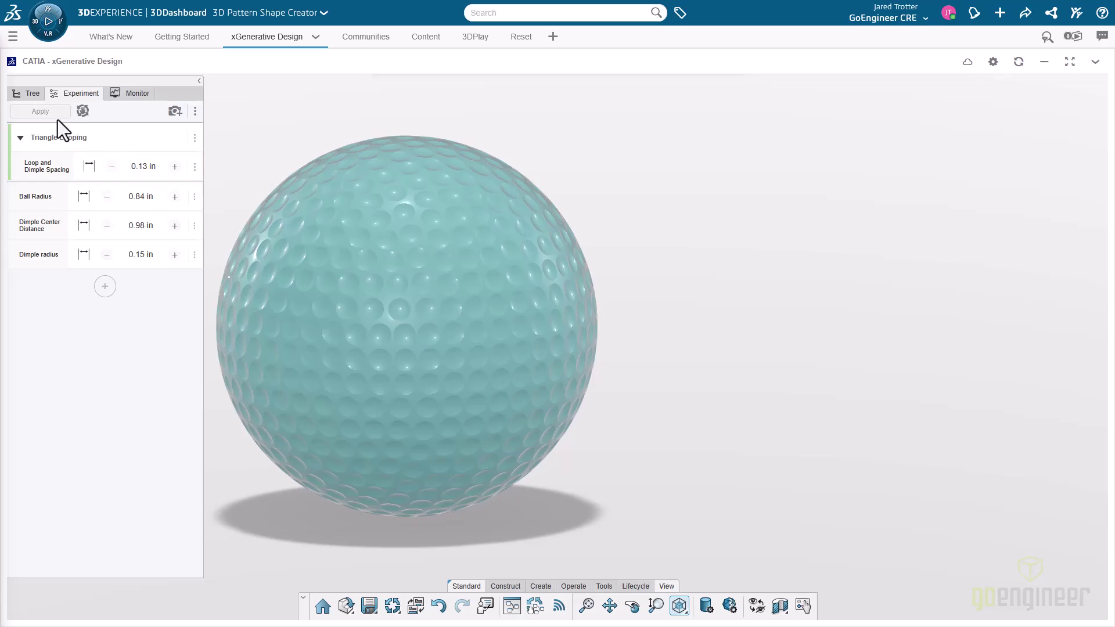
click(32, 94)
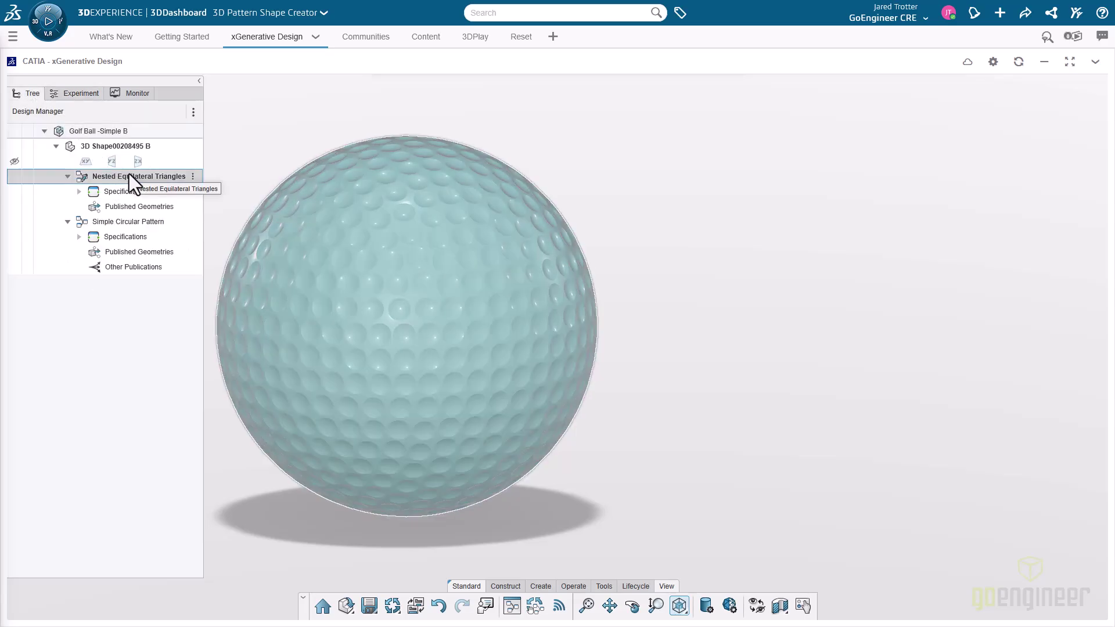
- Activate the Simple Circular Pattern design and dismiss the published geometries notice
click(100, 177)
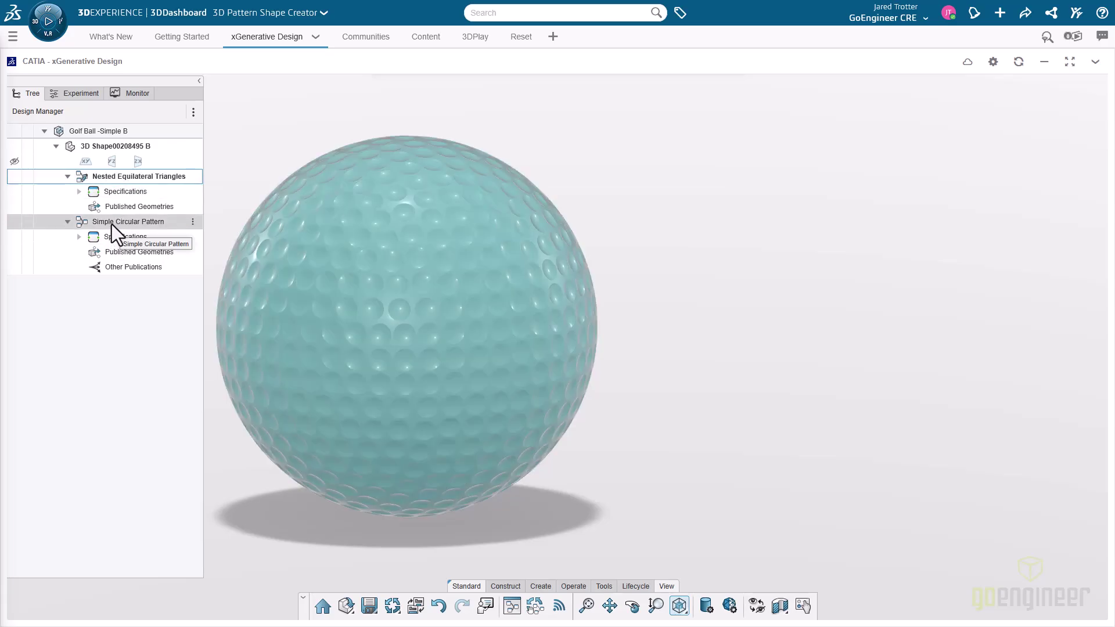
double_click(112, 223)
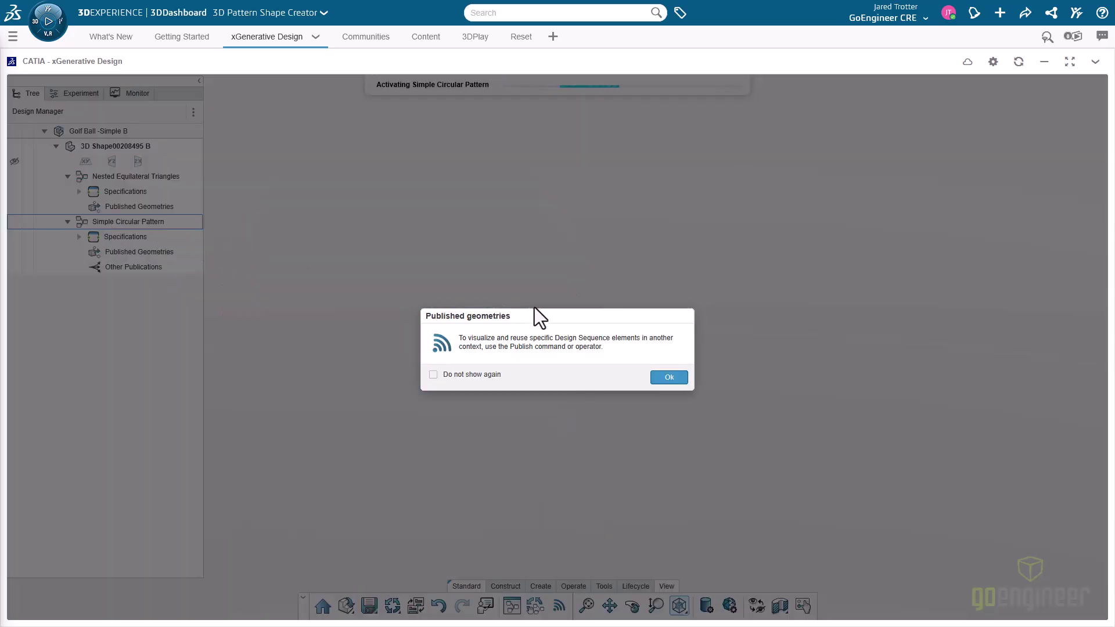
click(670, 378)
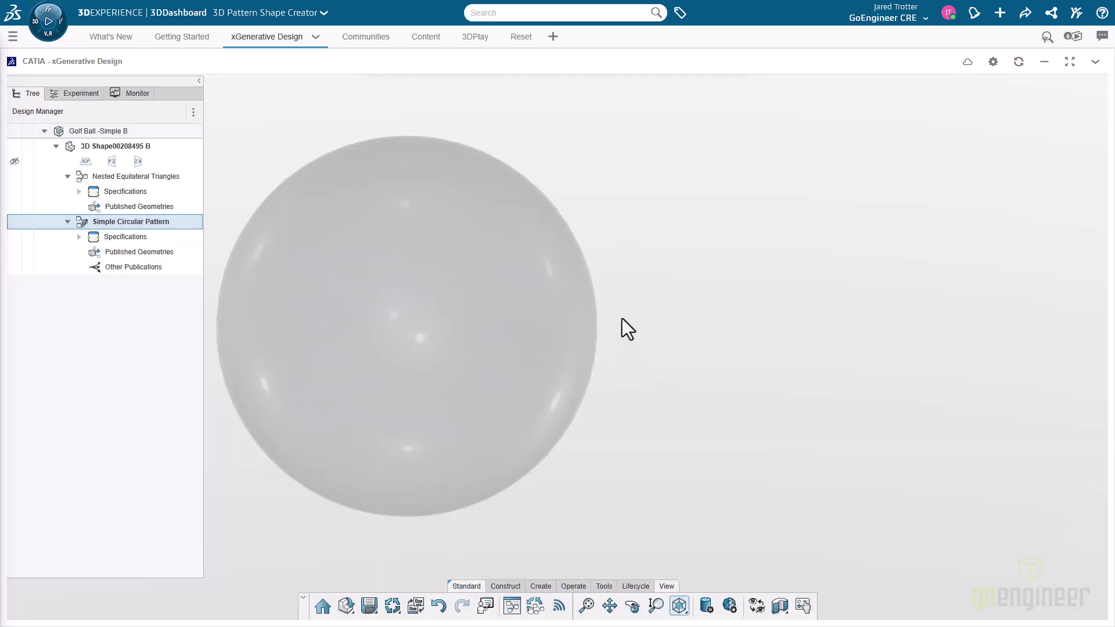
- Select the Adjustable Specks group to list 0.98 in arc radius, 0.15 in spacing and 25 dimples per hemisphere
click(511, 606)
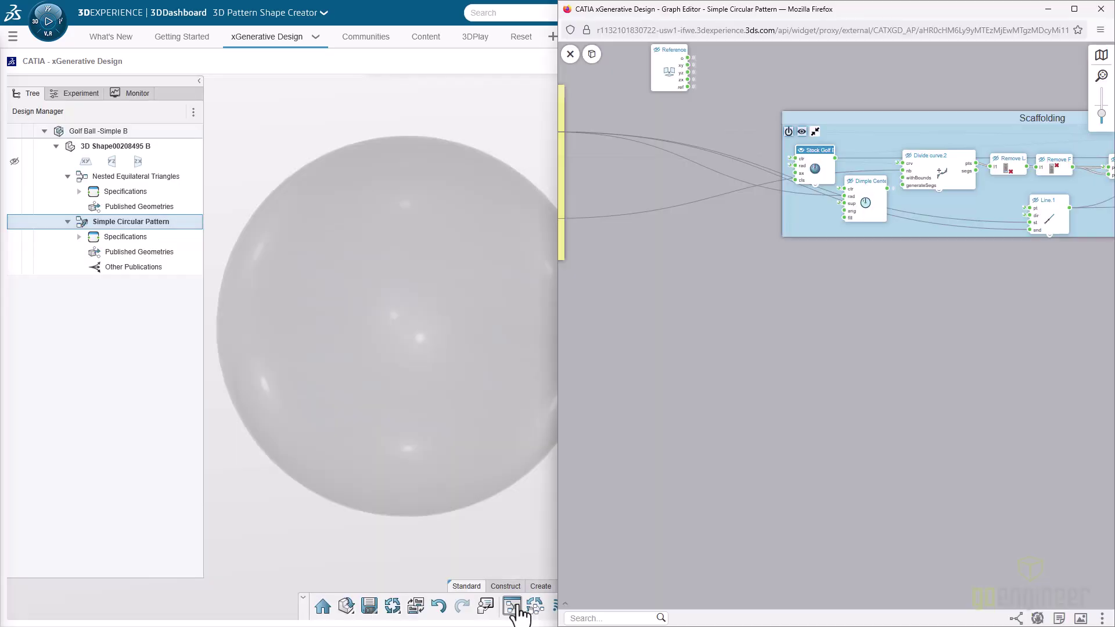
drag(649, 353, 845, 367)
scroll(721, 145, up, 4)
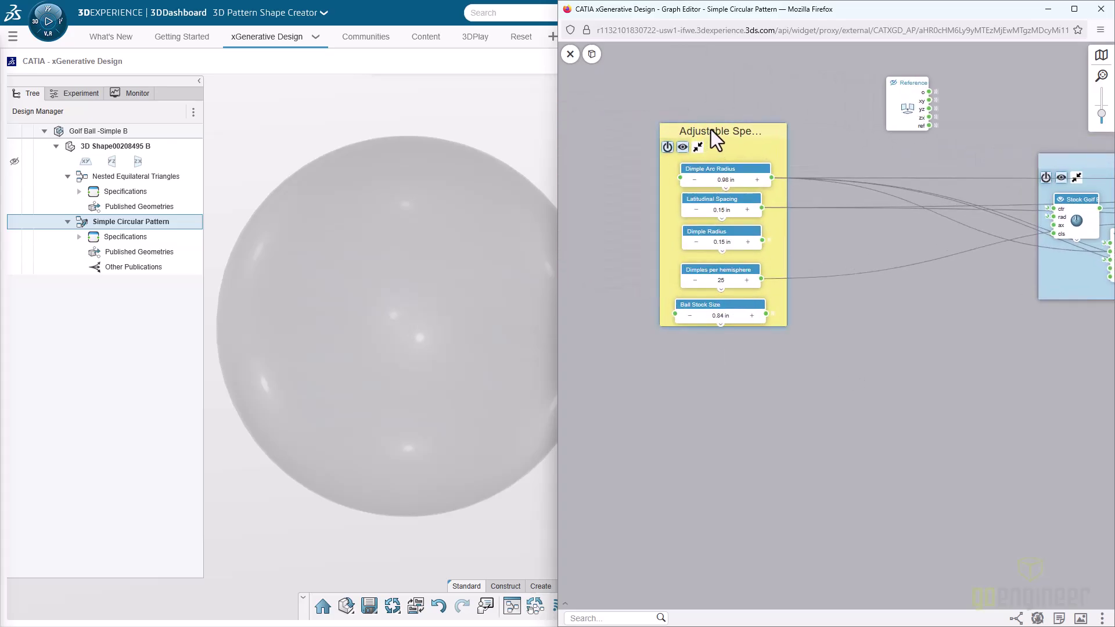
click(727, 135)
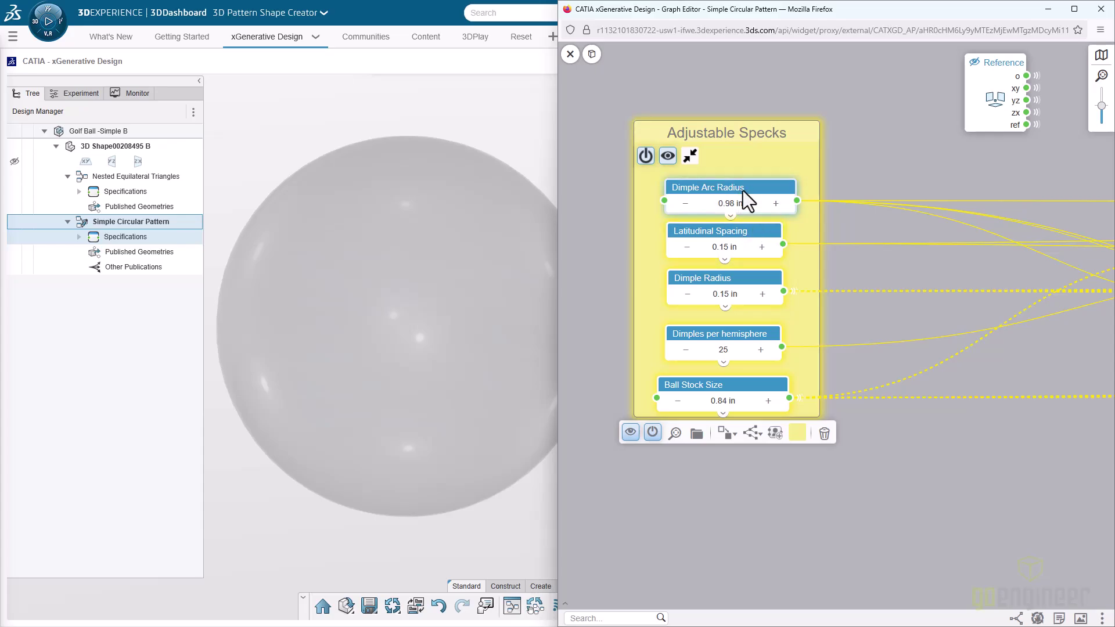
click(76, 95)
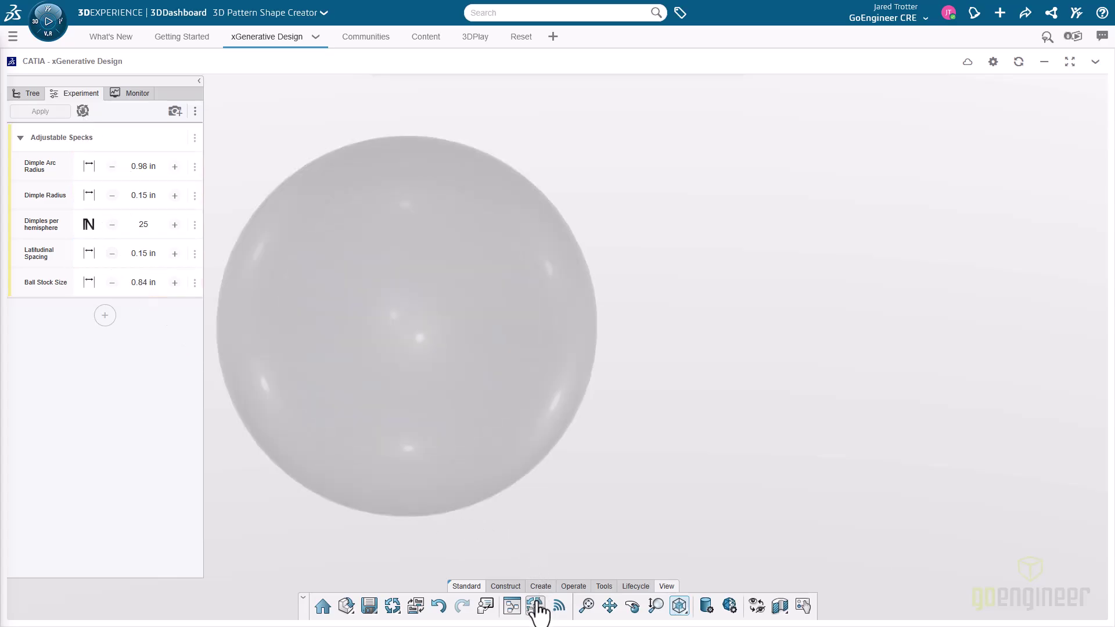
- In the Scaffolding group, display the Divide curve.2 points and the Dimple Center arc on the sphere
click(511, 607)
drag(984, 173, 733, 217)
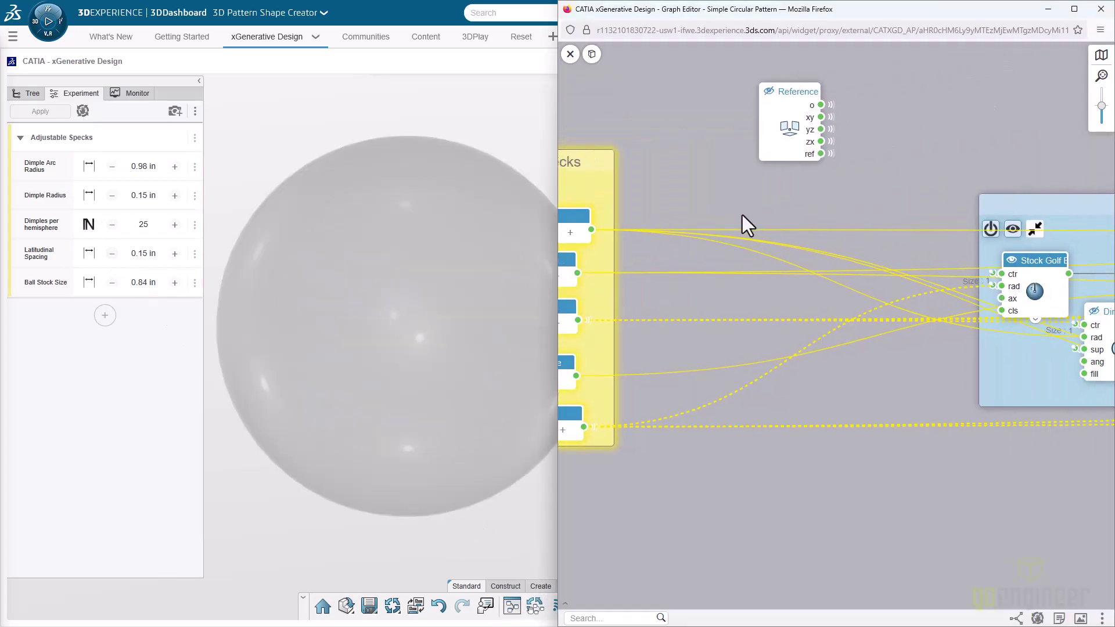
drag(929, 173, 738, 197)
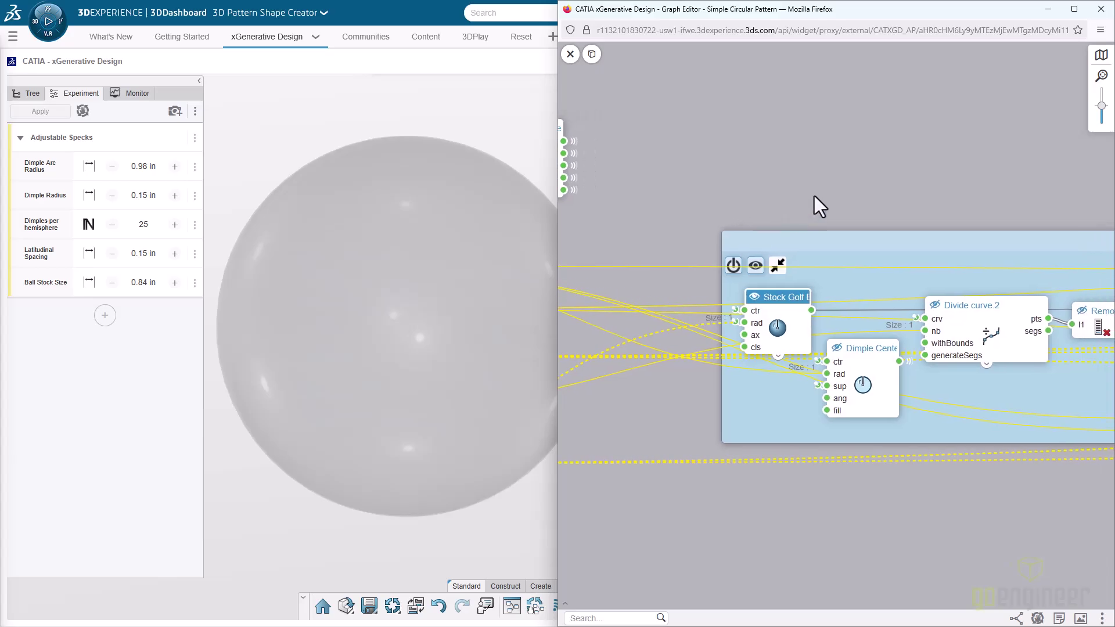
drag(880, 173, 786, 154)
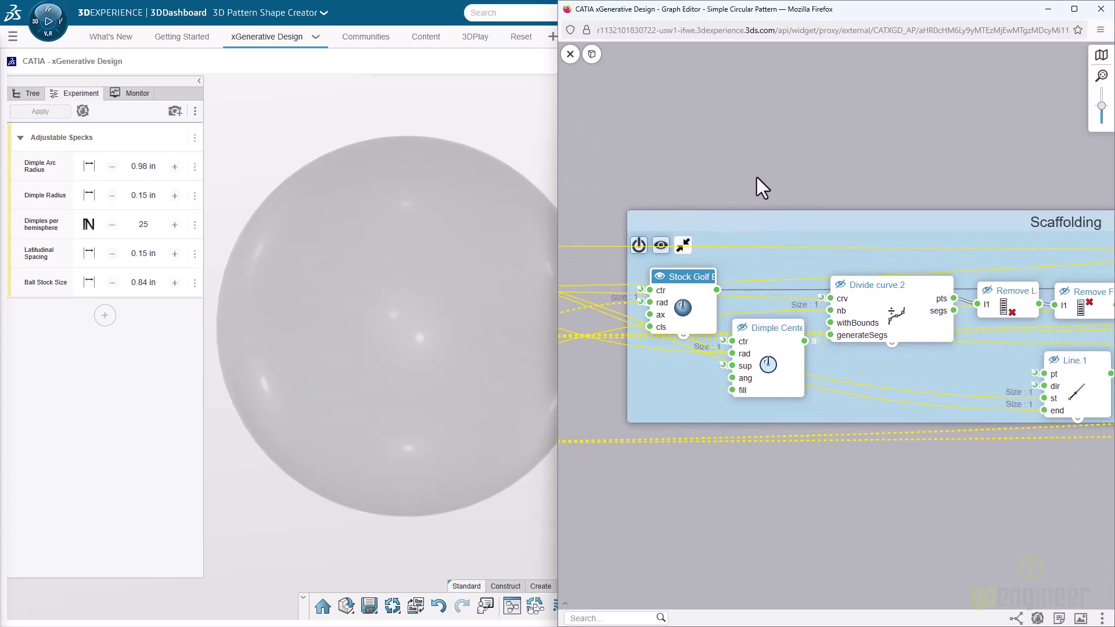
mouse_move(683, 277)
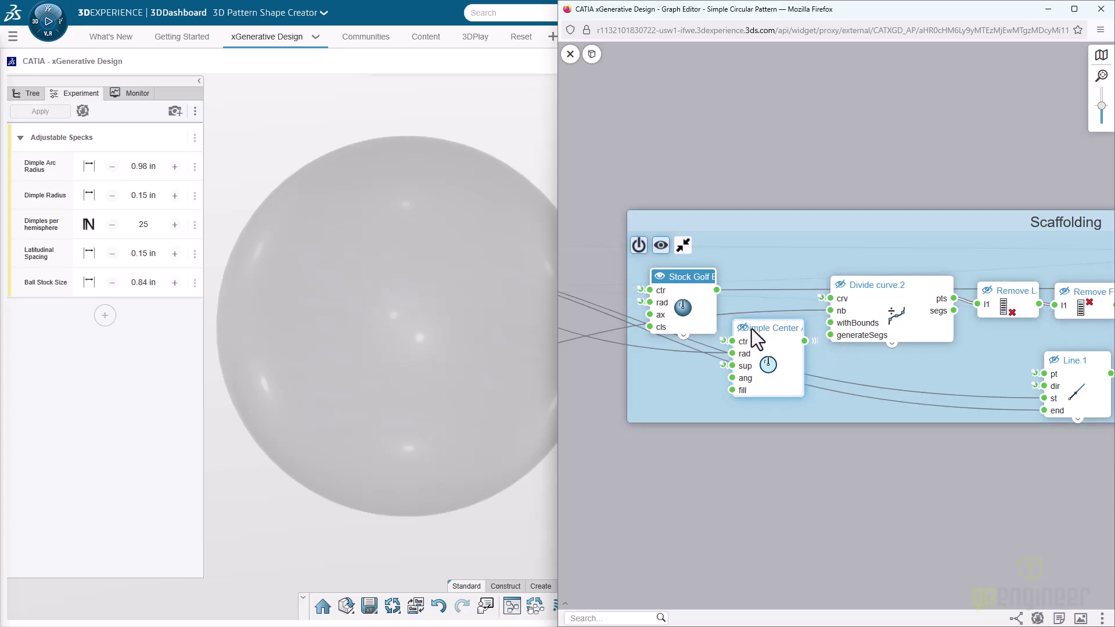
click(840, 285)
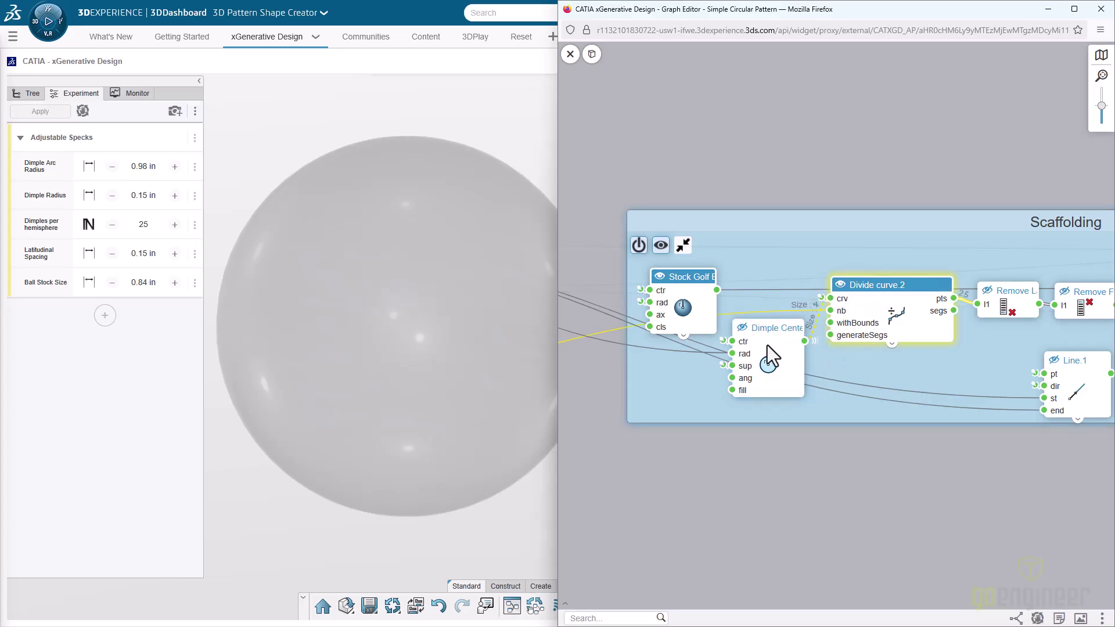
click(742, 328)
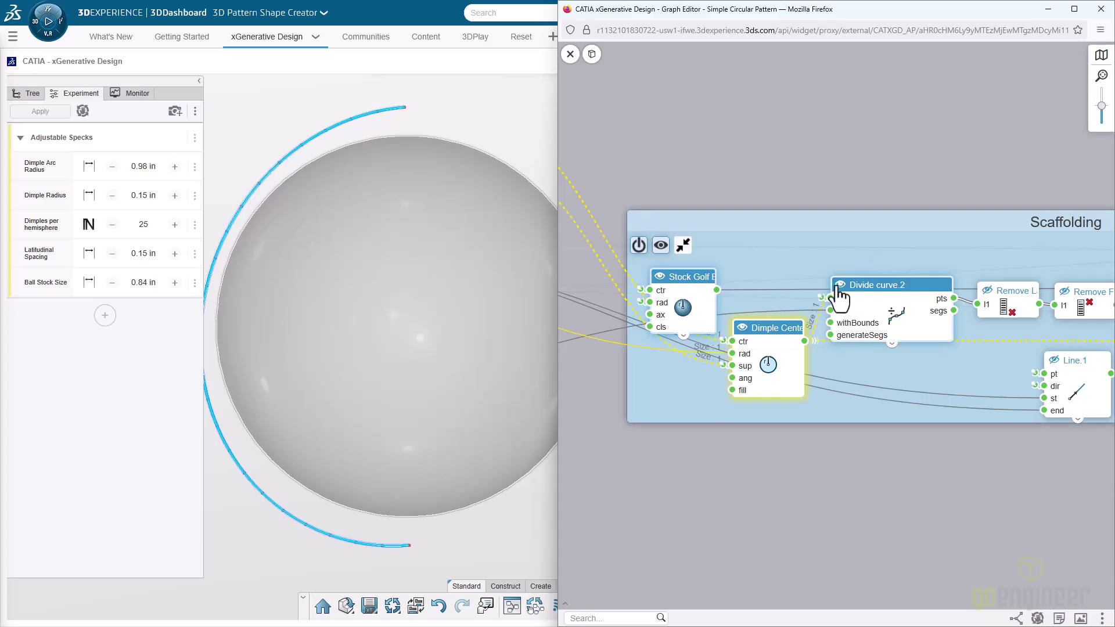
- Hide the dimple arc and division points again and bring Plane.1 and Intersect.1 into view
click(743, 328)
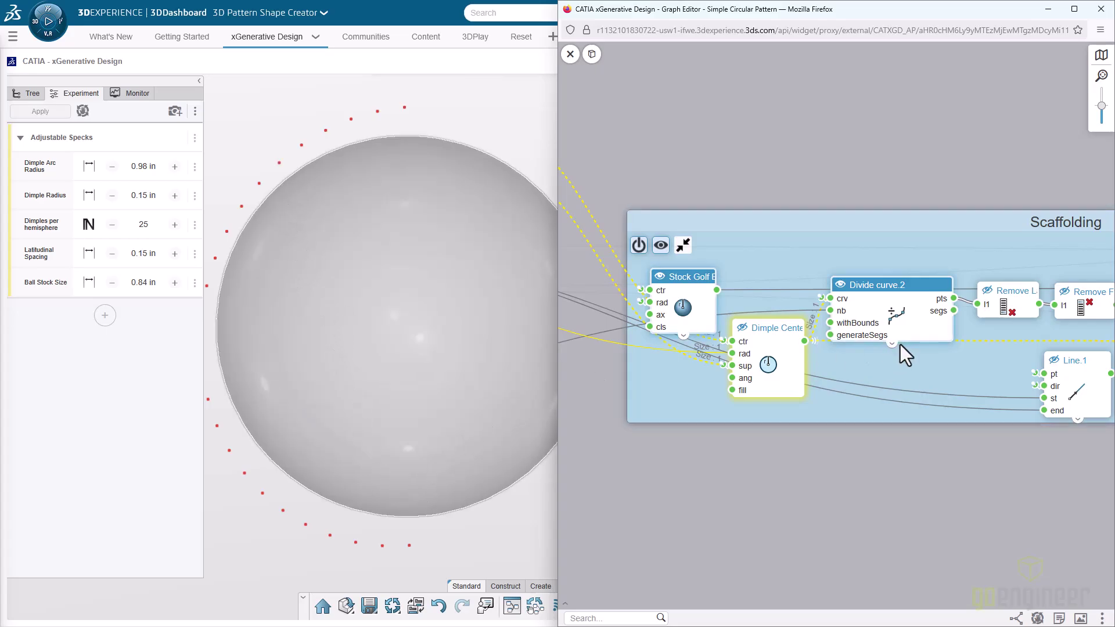
scroll(993, 345, up, 2)
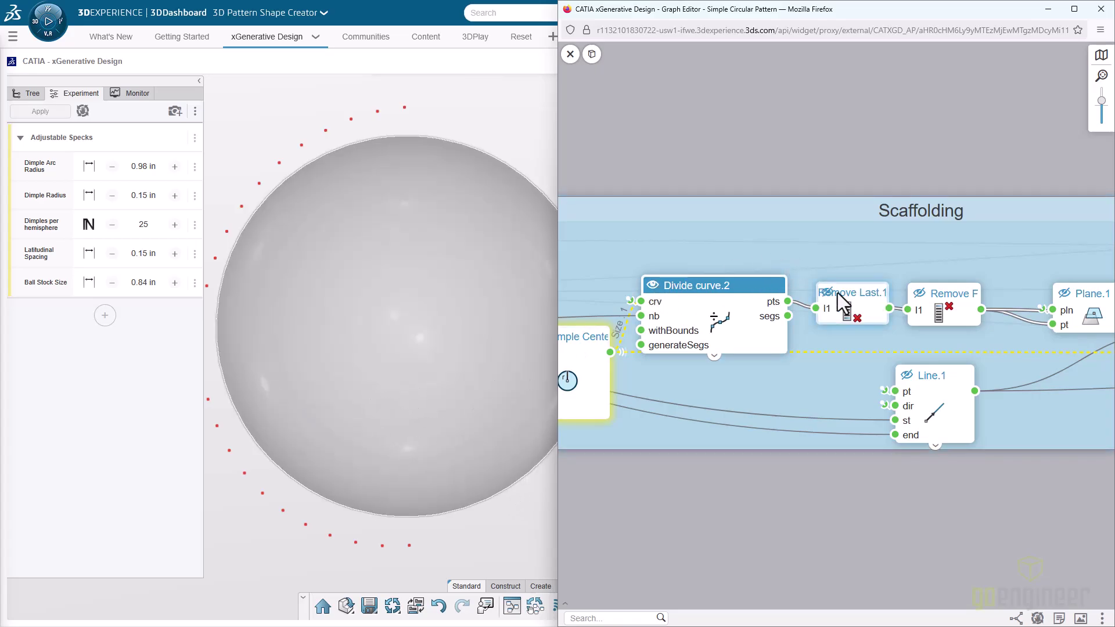
click(653, 286)
drag(1089, 498, 858, 483)
- Preview Plane.1's planes and Intersect.1's points, then hide the planes and reposition the Intersect.1 node
click(814, 291)
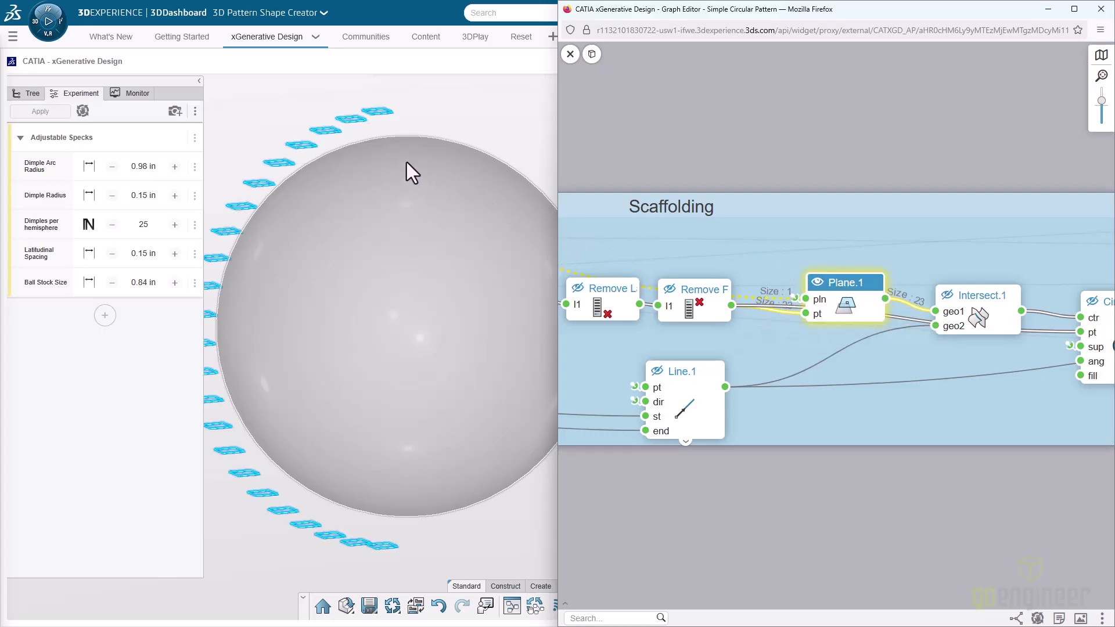
click(948, 295)
click(818, 282)
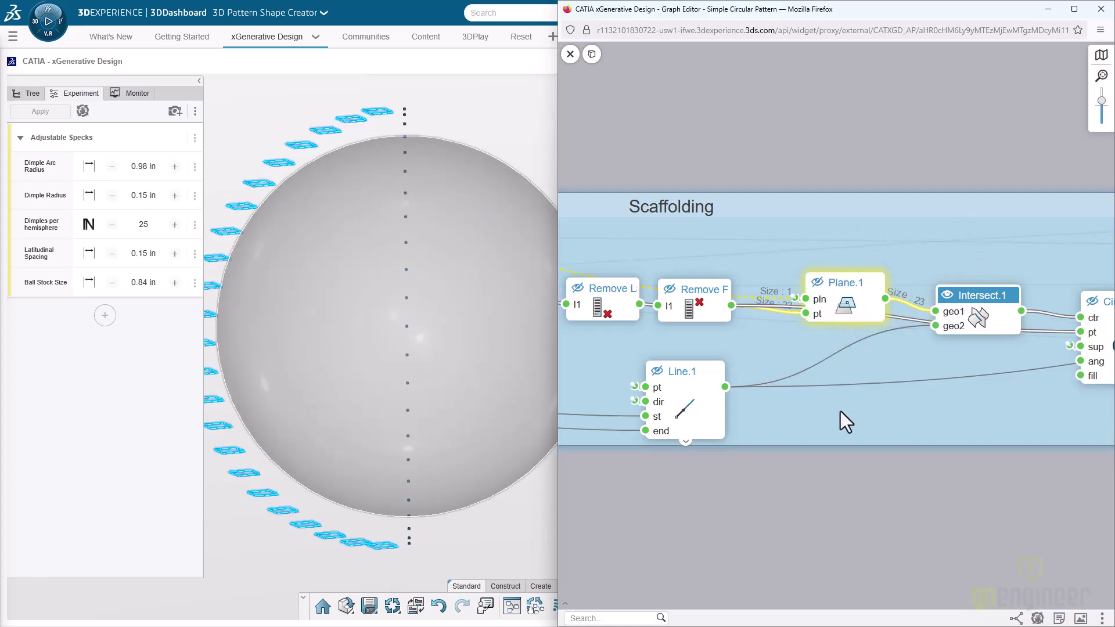
drag(970, 298, 958, 326)
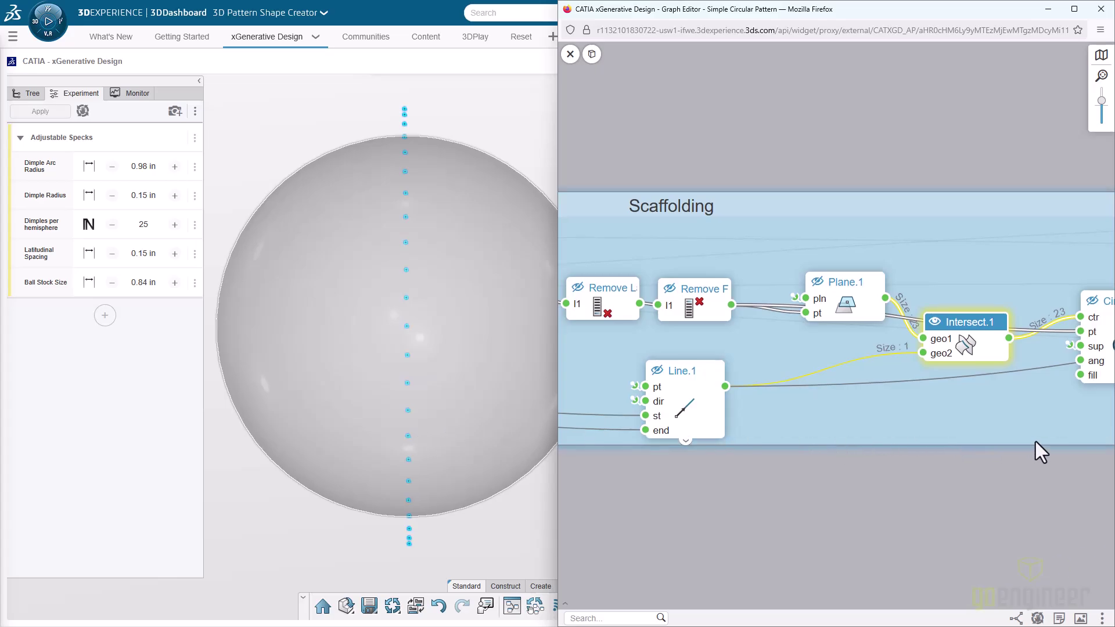
- Show Circle.4's stacked latitude circles around the sphere and pan on toward Odd Even.1
drag(1025, 440, 776, 430)
click(821, 302)
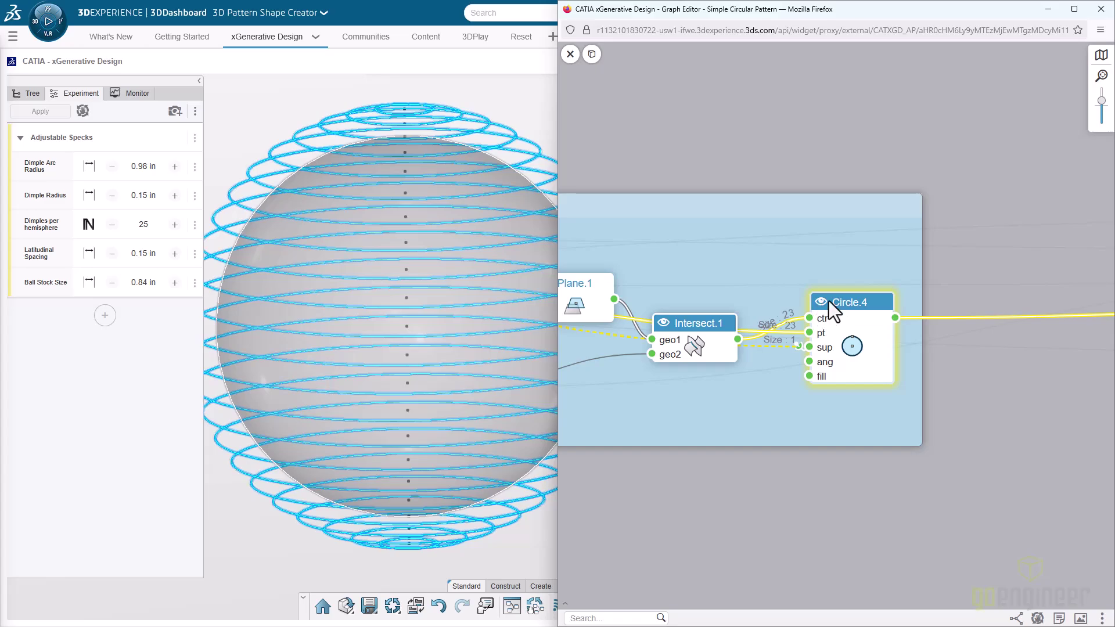
drag(998, 289, 838, 312)
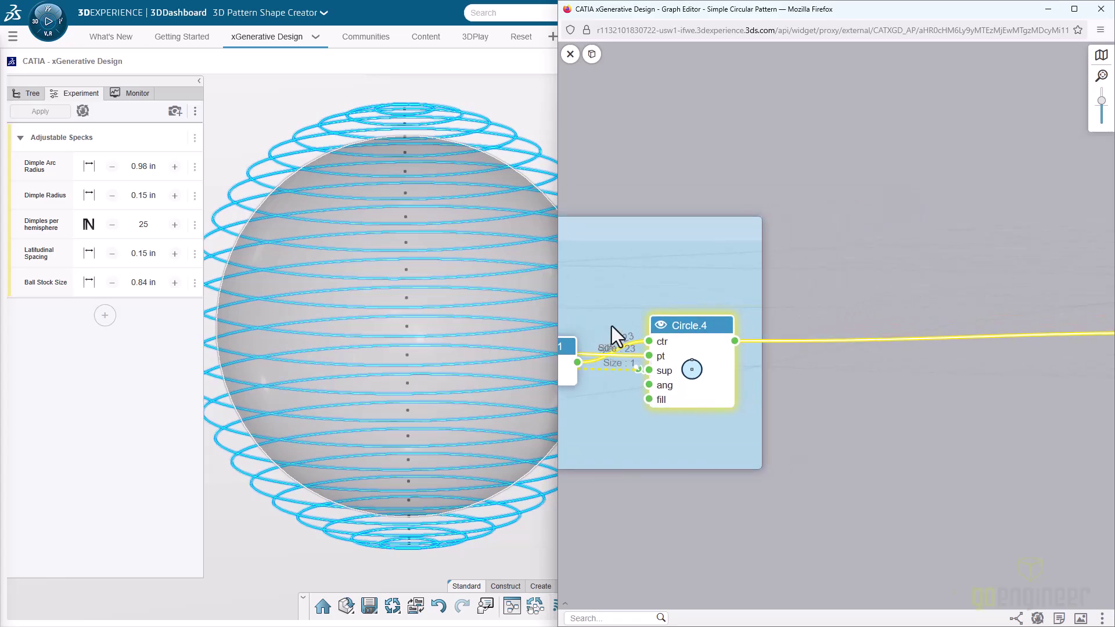
click(588, 346)
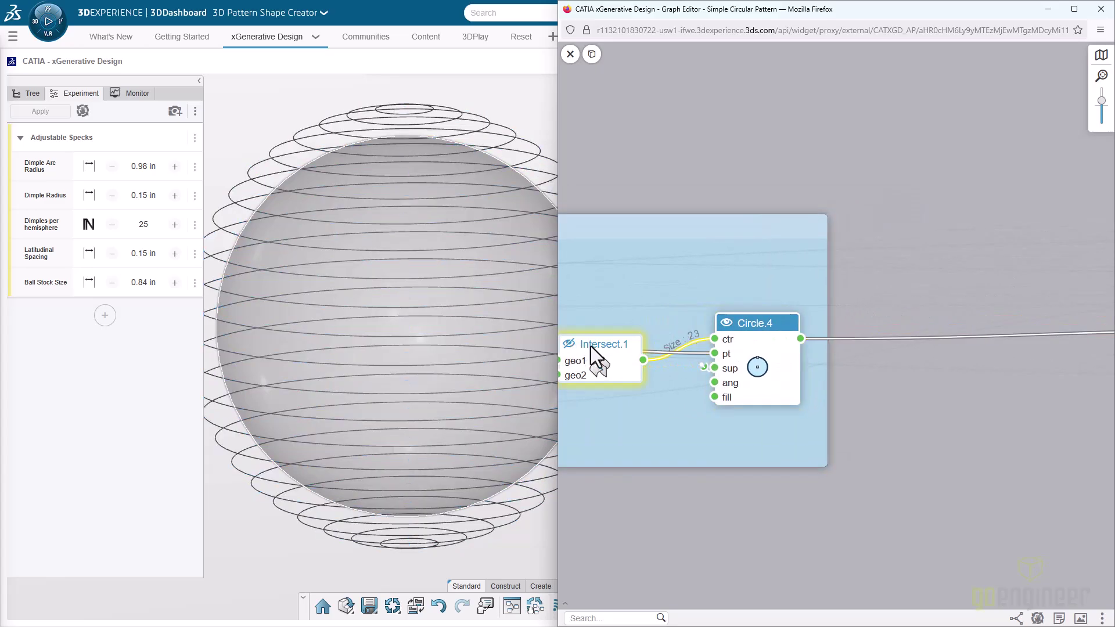
drag(895, 295, 757, 304)
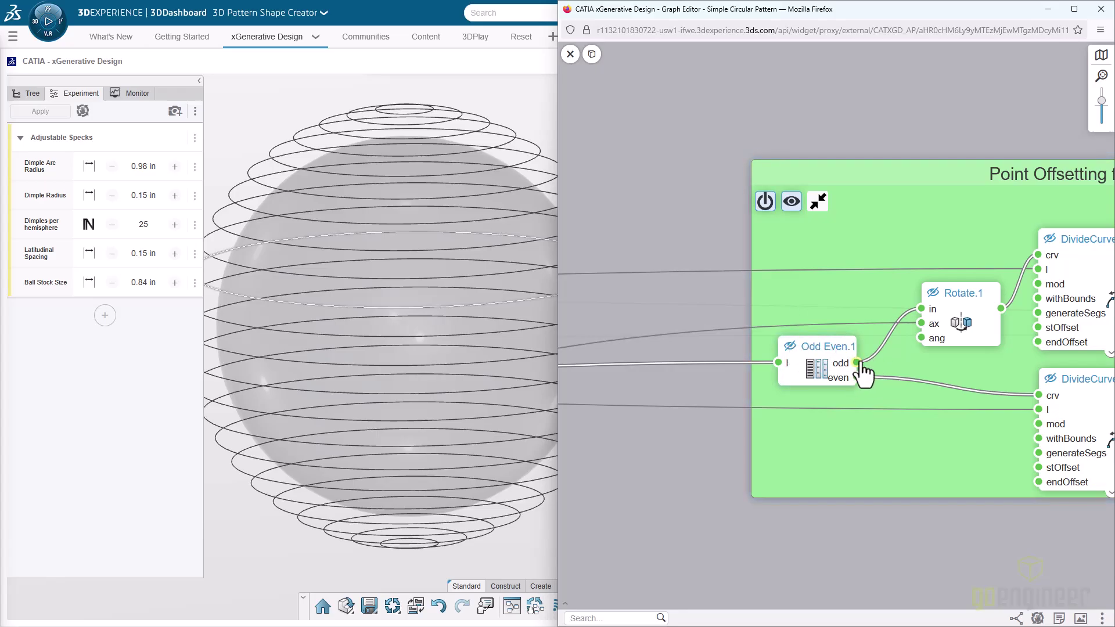
- Show DivideCurveByLength.2's points and inspect its details panel listing 315 items
drag(890, 360, 740, 352)
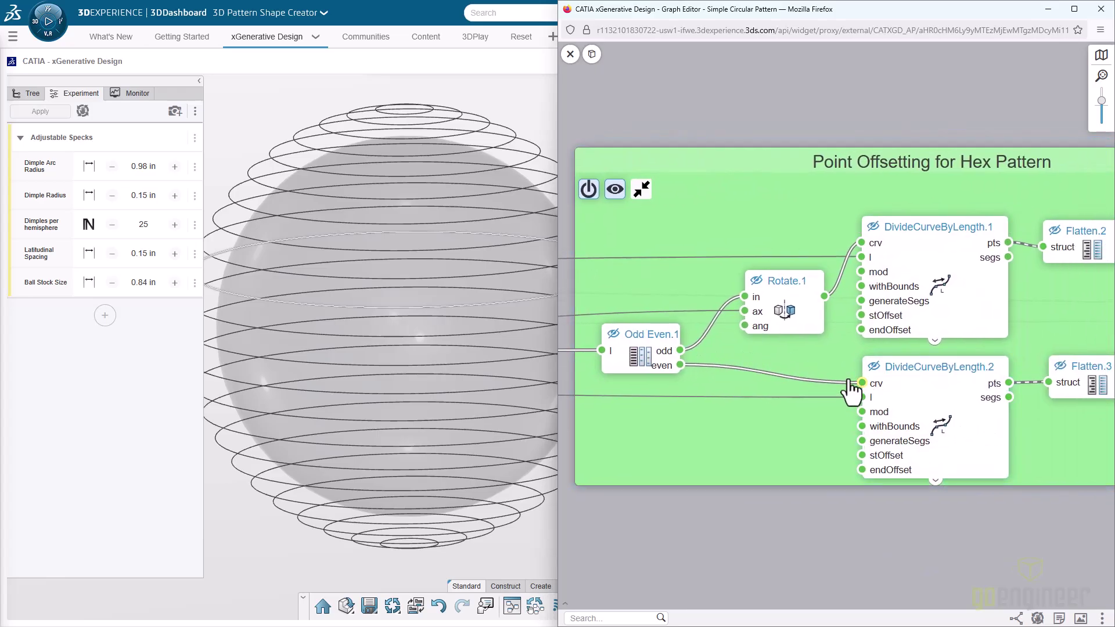
scroll(772, 364, up, 3)
drag(830, 362, 688, 339)
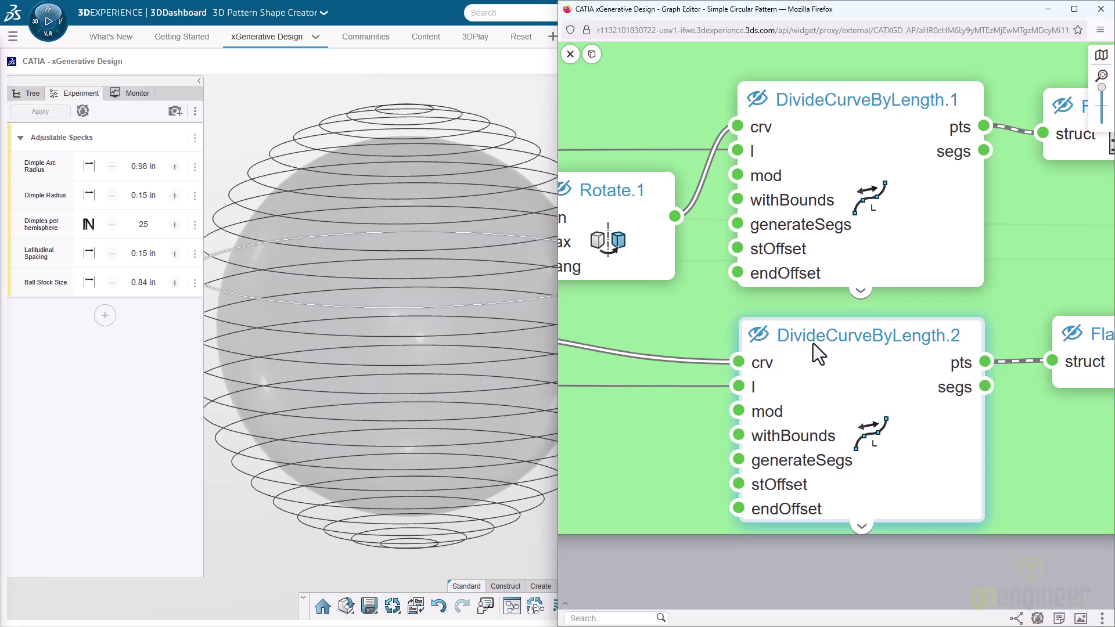
click(757, 336)
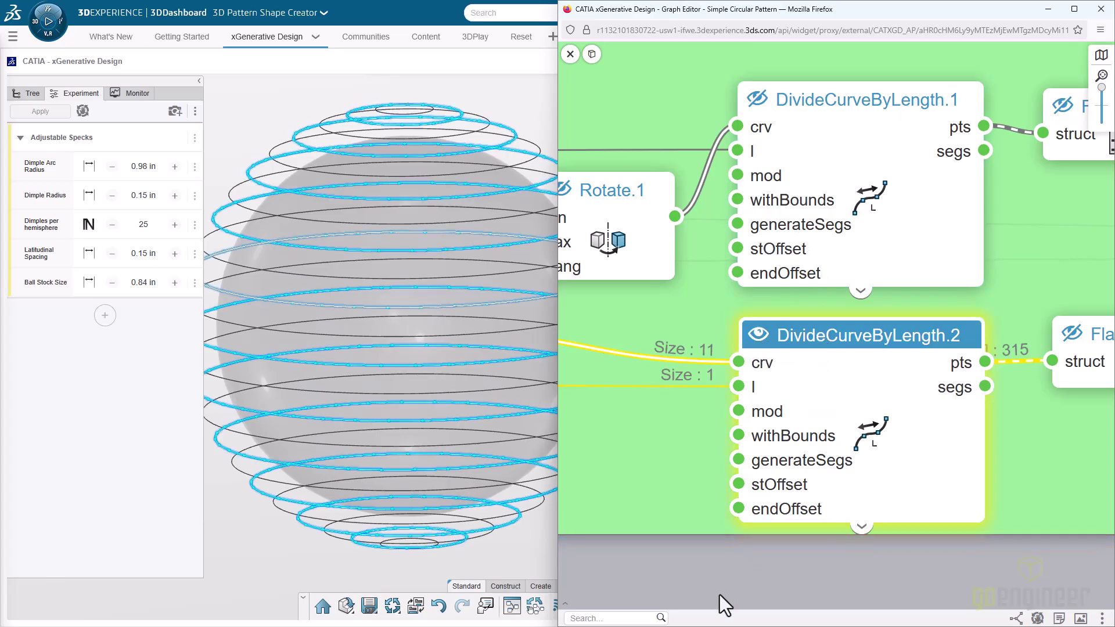
click(806, 342)
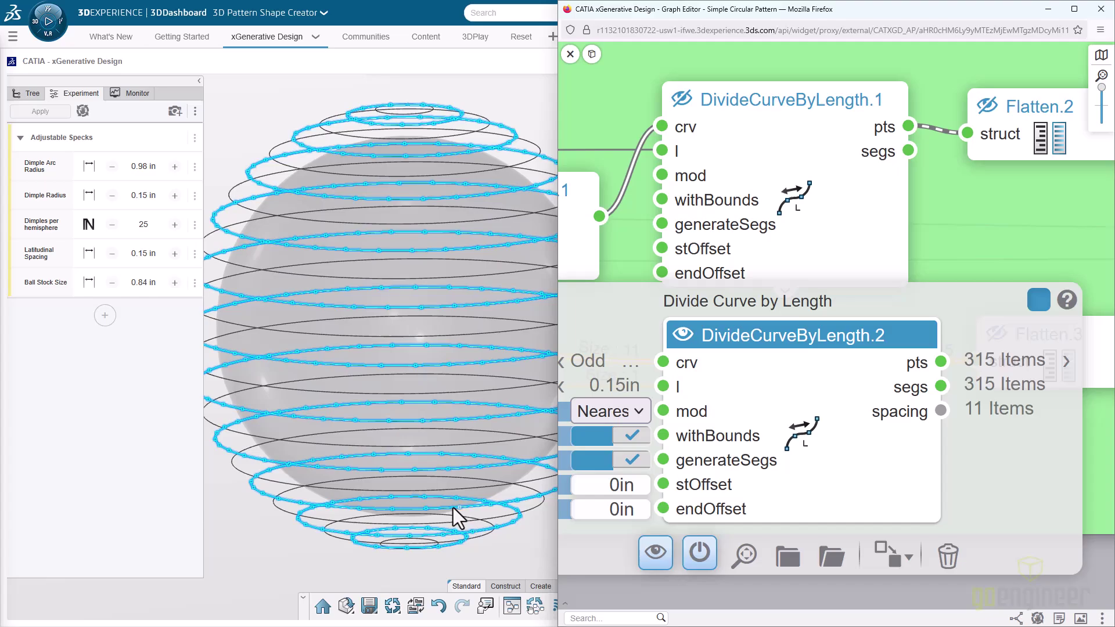
click(698, 595)
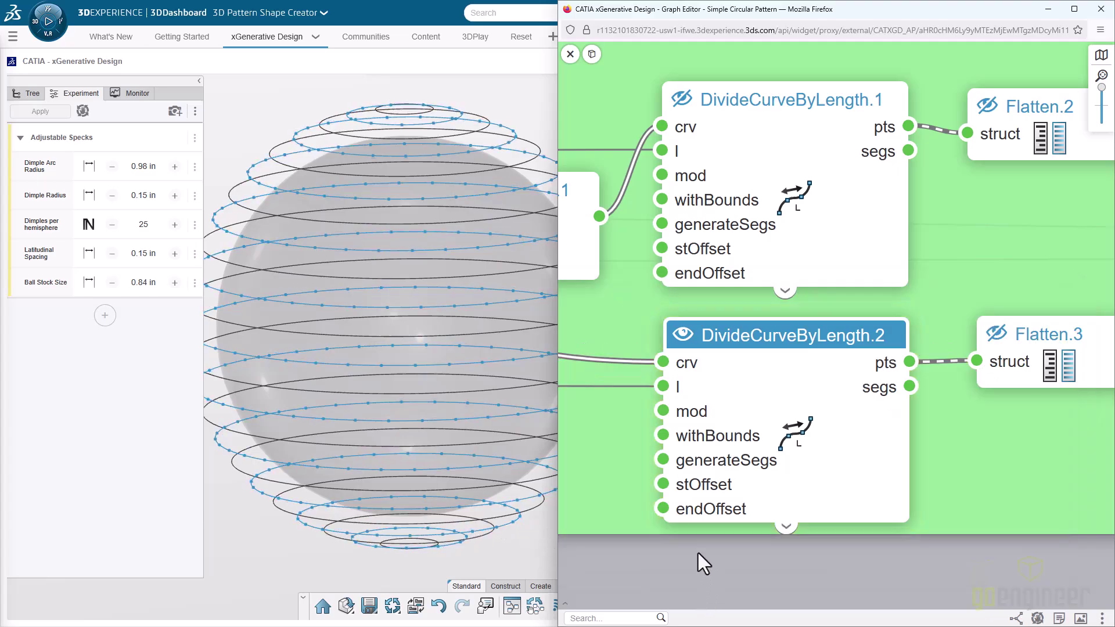
drag(698, 551, 864, 559)
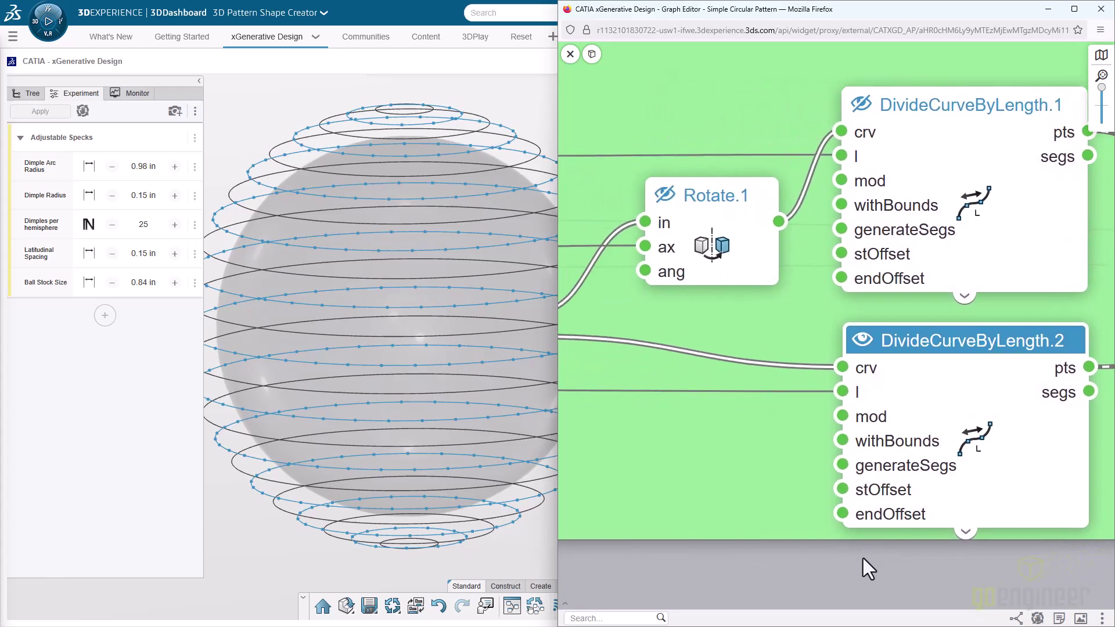
click(915, 342)
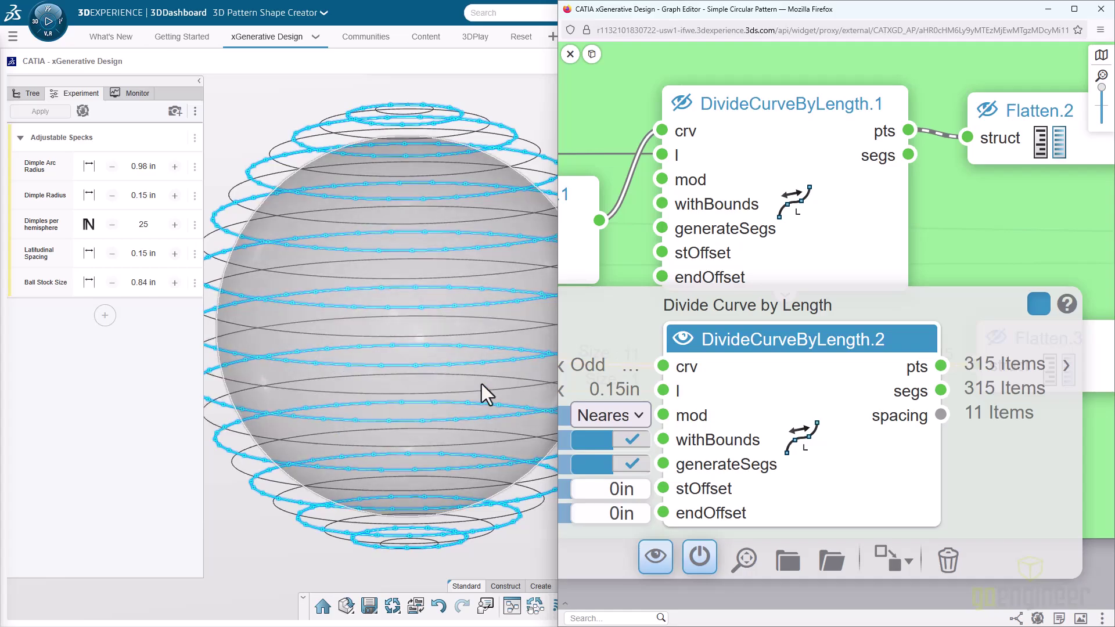
click(660, 608)
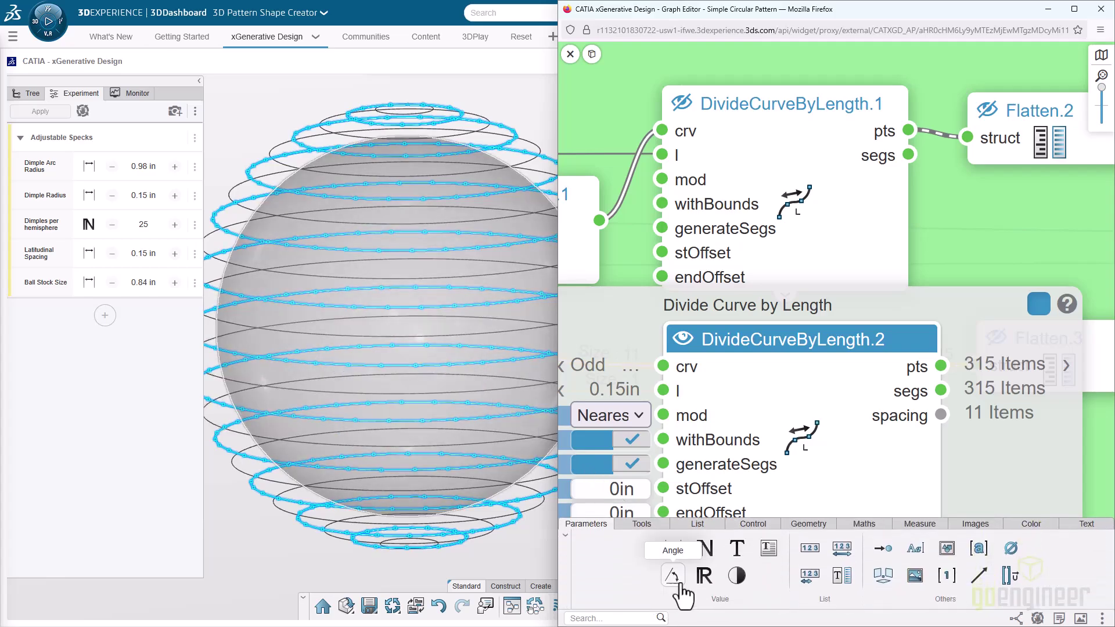
click(566, 533)
click(709, 584)
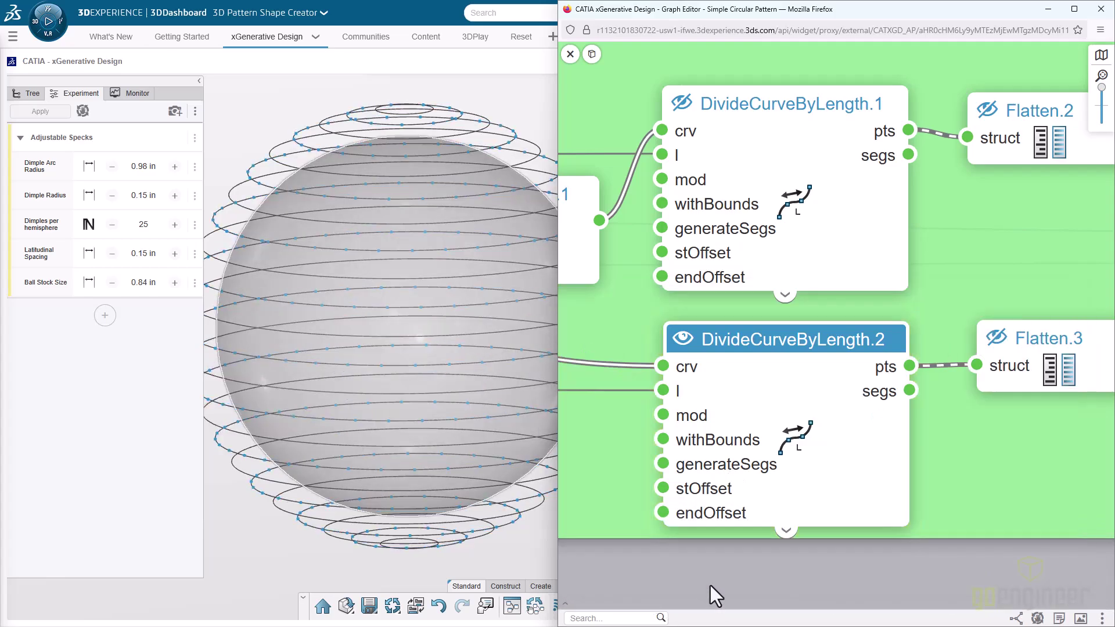
- Show DivideCurveByLength.1's points so alternating latitude circles carry red and blue dimple points
drag(637, 391, 839, 345)
click(885, 68)
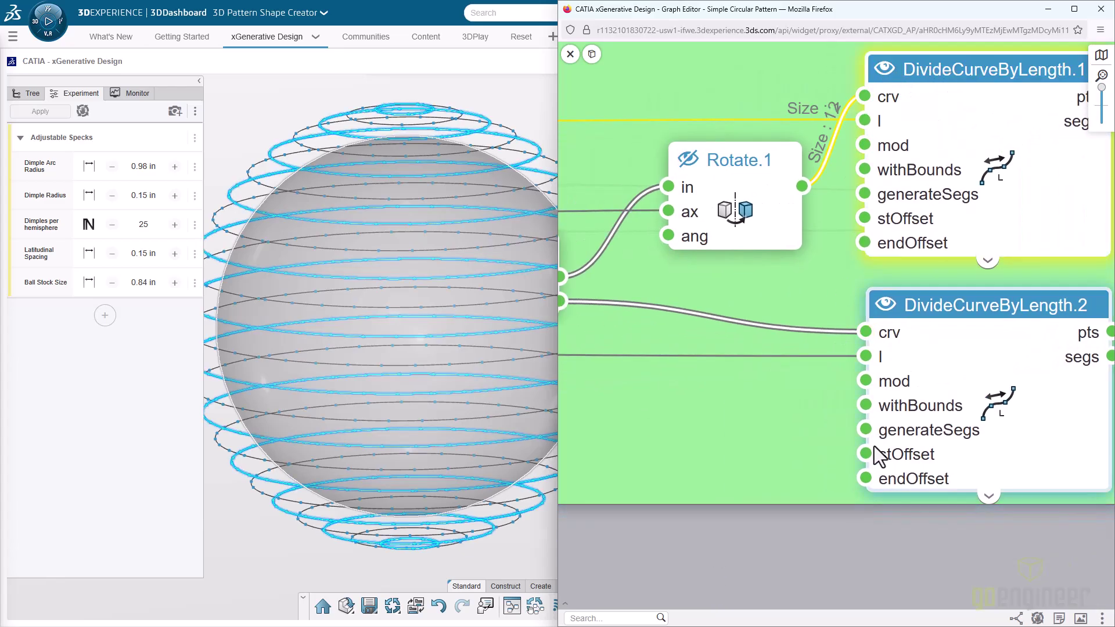
click(846, 537)
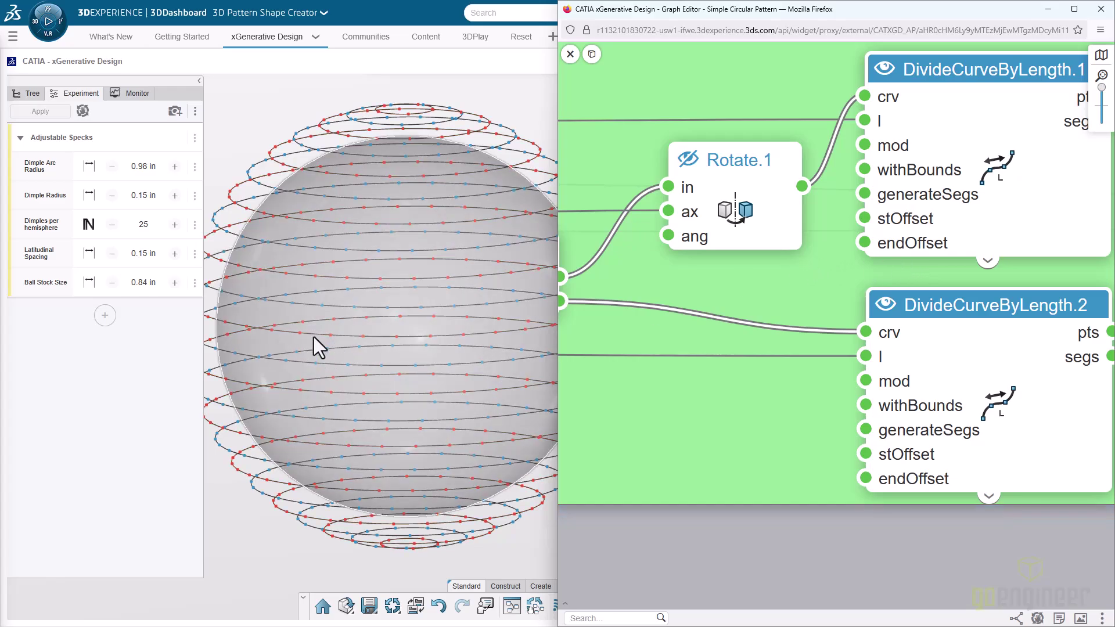
scroll(313, 336, up, 5)
click(244, 559)
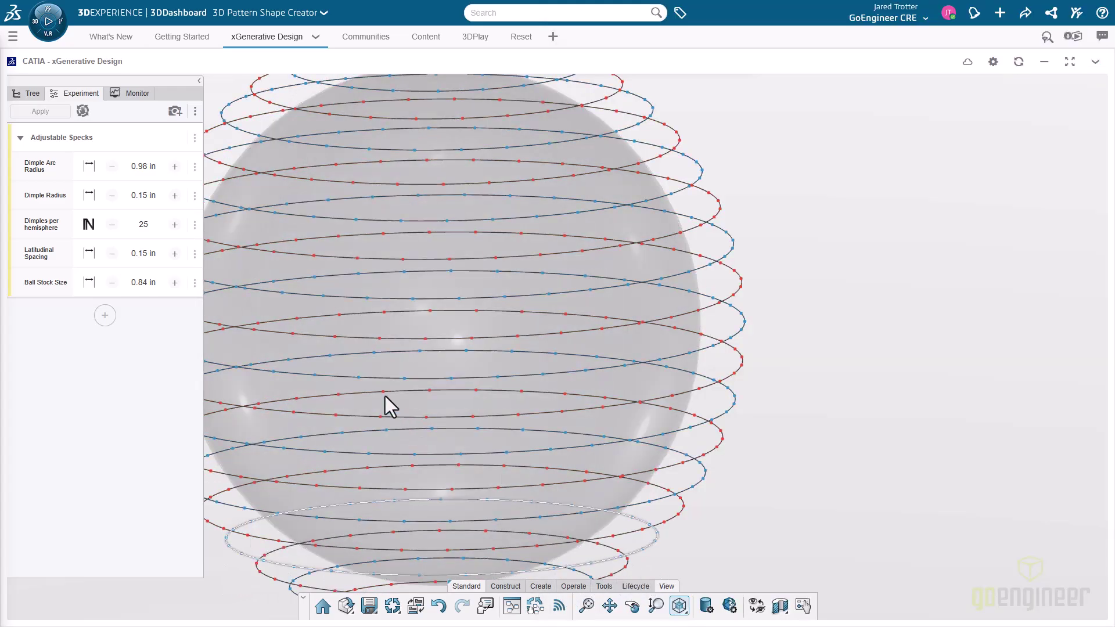
scroll(342, 366, up, 3)
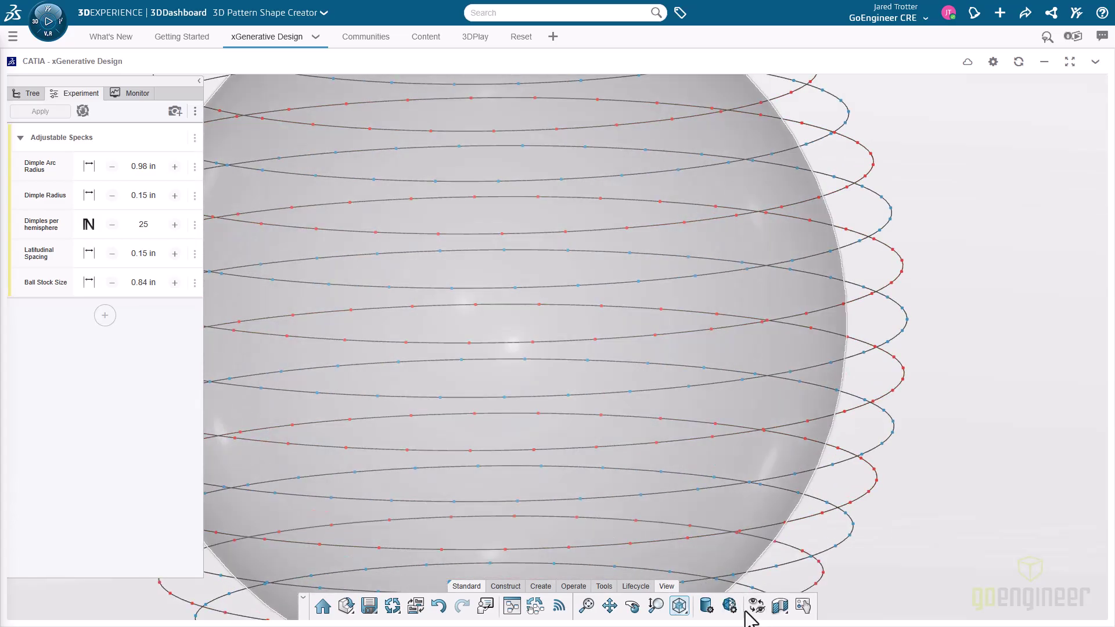
click(780, 616)
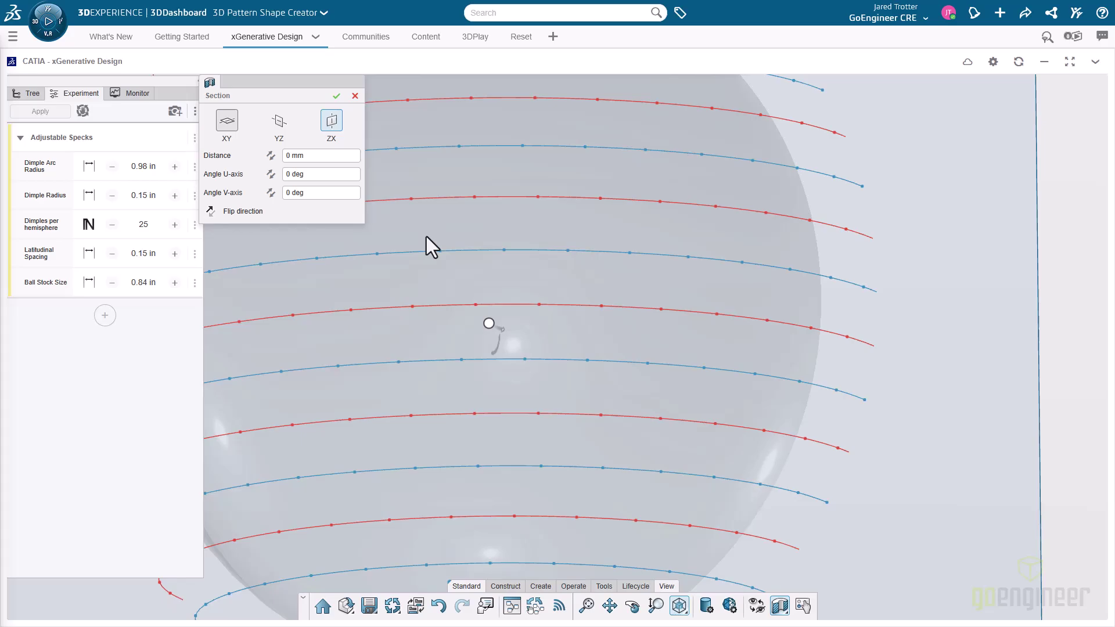
click(336, 96)
scroll(459, 270, down, 5)
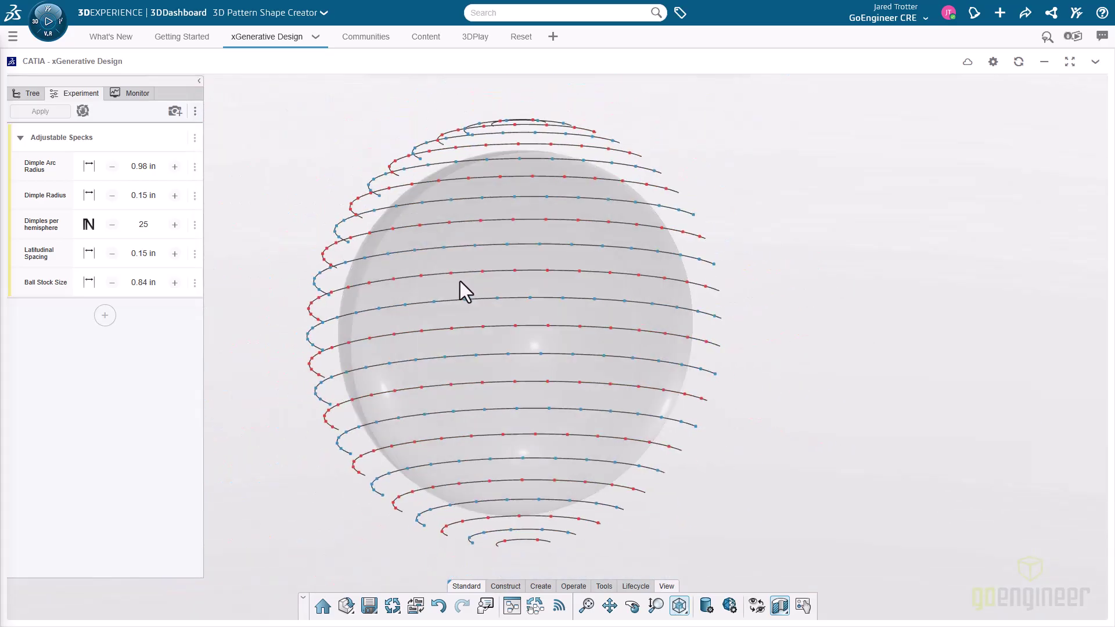
mouse_move(461, 289)
middle_down()
mouse_move(672, 283)
mouse_move(699, 308)
mouse_move(731, 307)
mouse_move(475, 281)
middle_up()
scroll(442, 264, up, 5)
scroll(465, 265, up, 6)
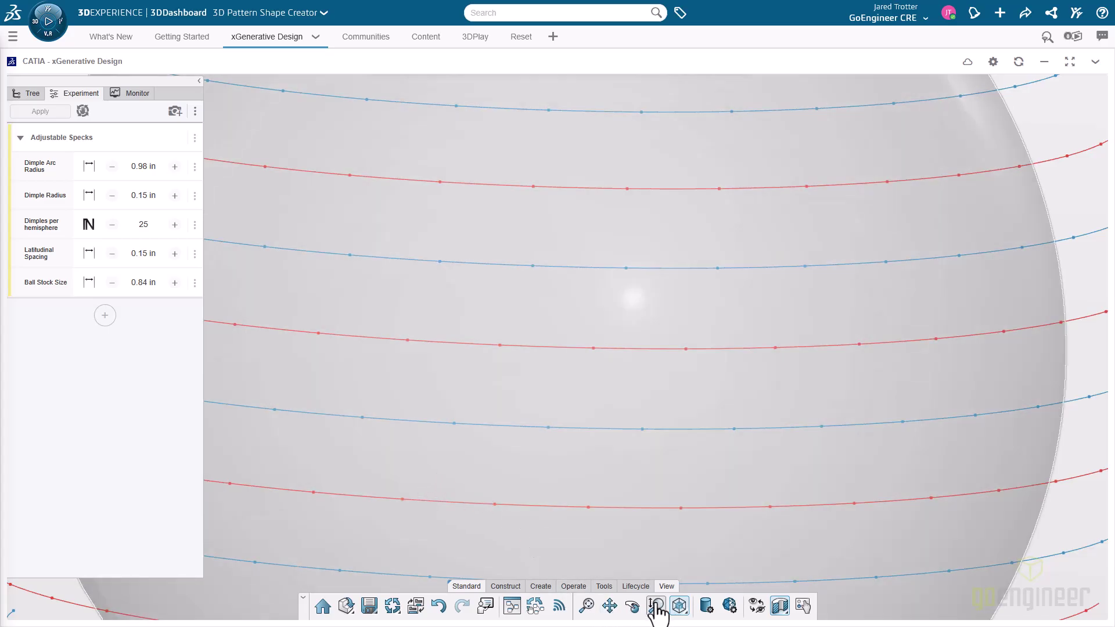
click(511, 606)
scroll(772, 304, down, 2)
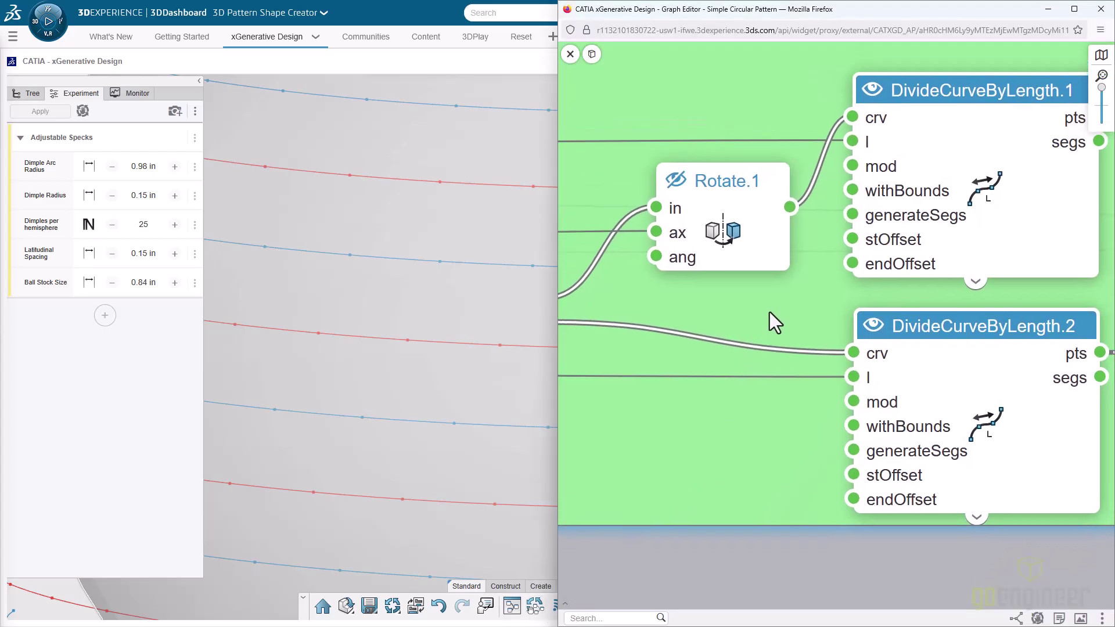
scroll(687, 349, up, 2)
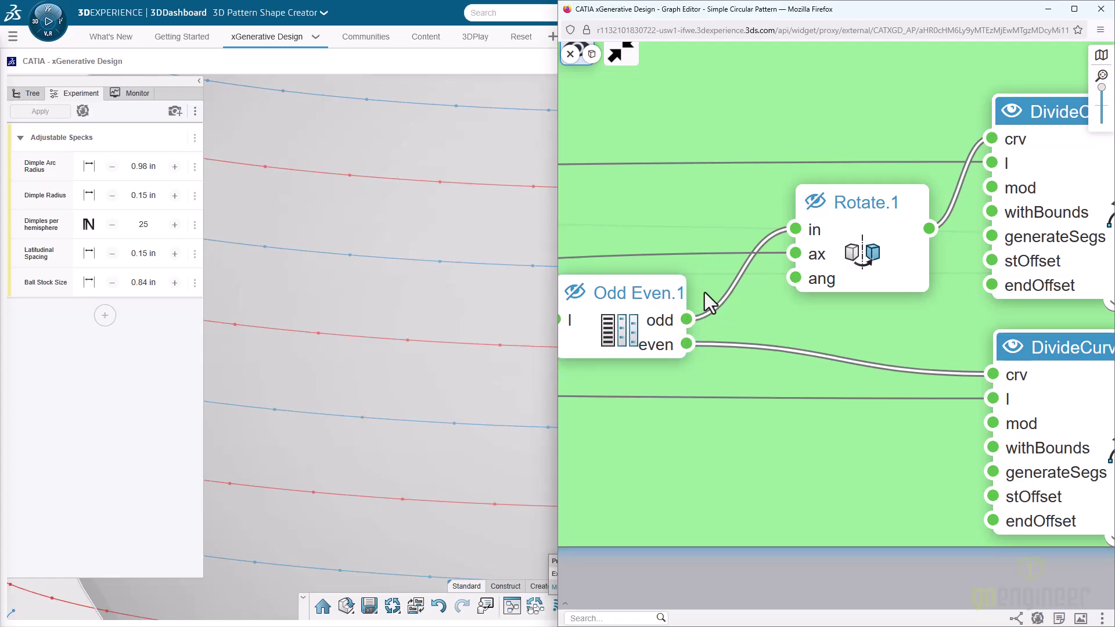
click(840, 231)
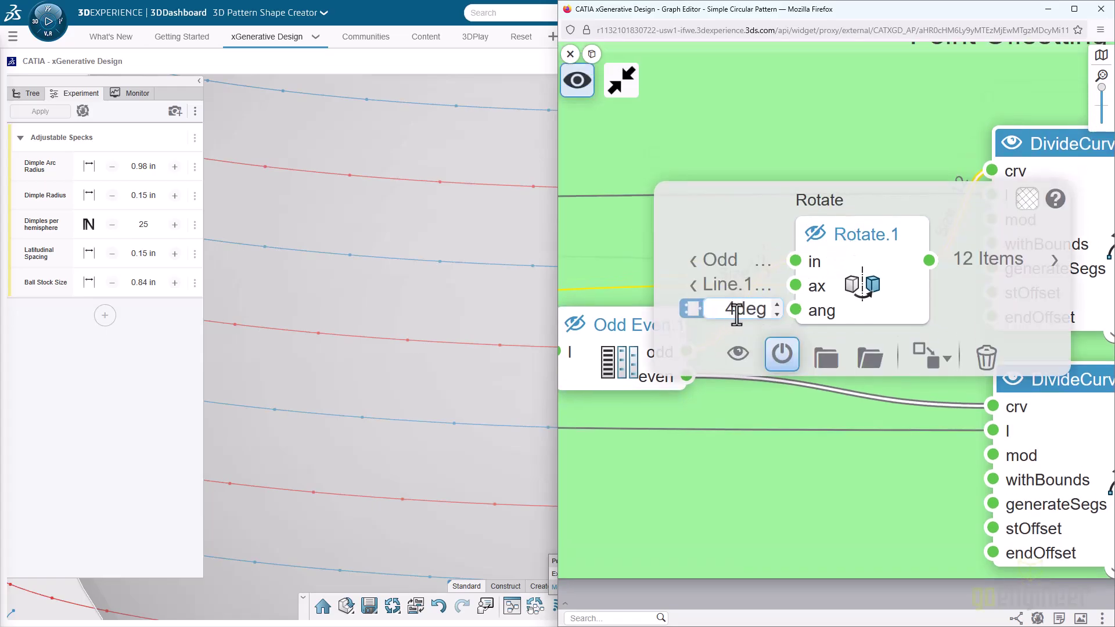
click(771, 413)
drag(896, 373, 731, 370)
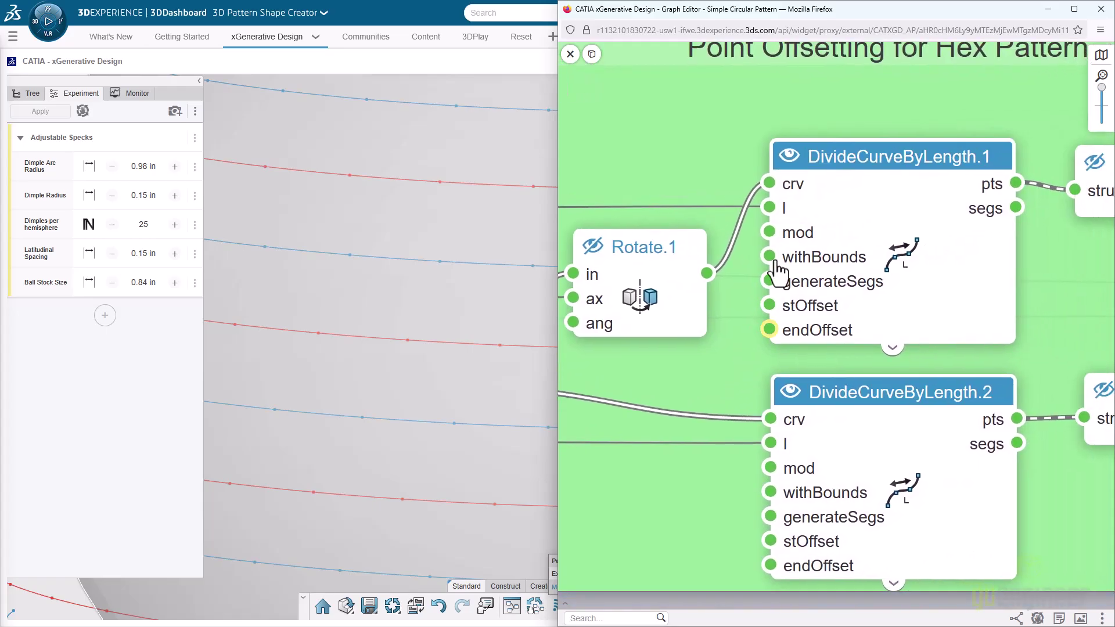
click(821, 163)
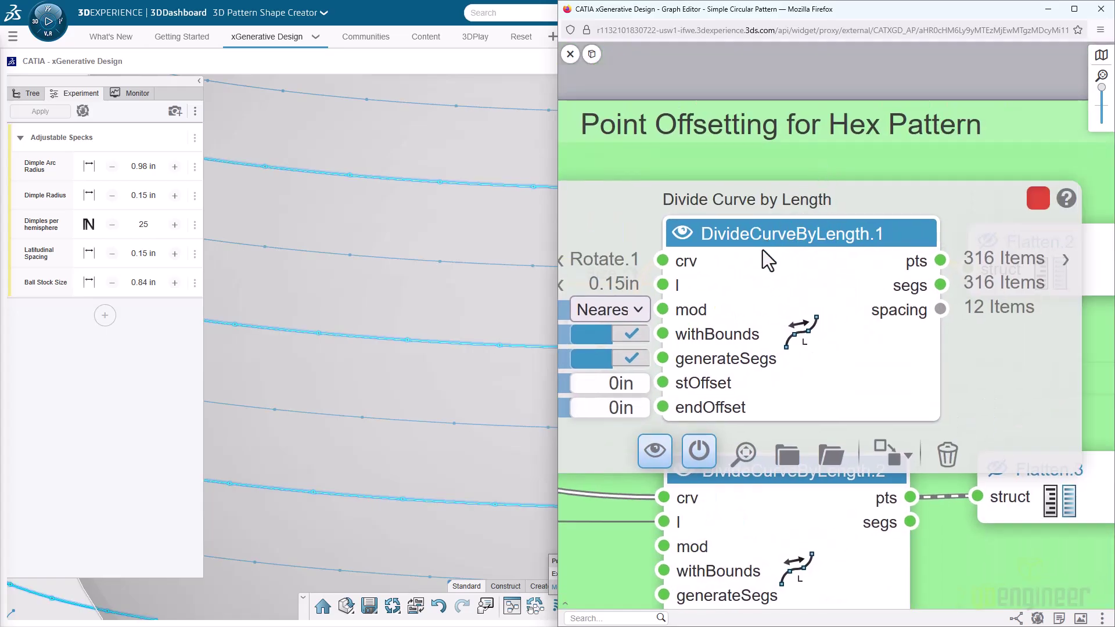
click(804, 172)
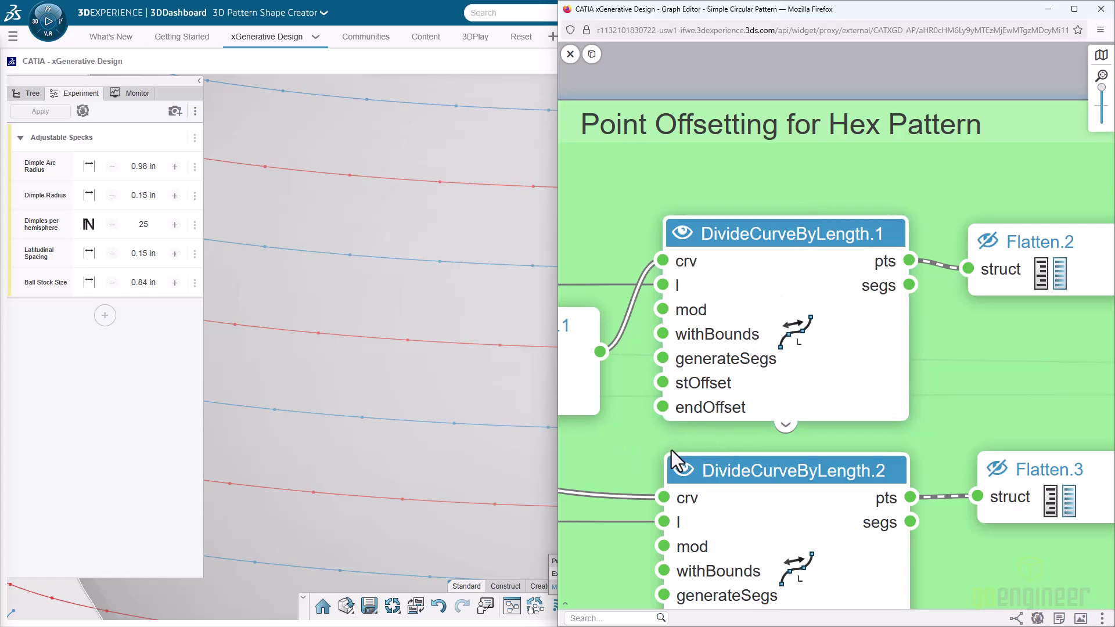
drag(637, 448, 825, 435)
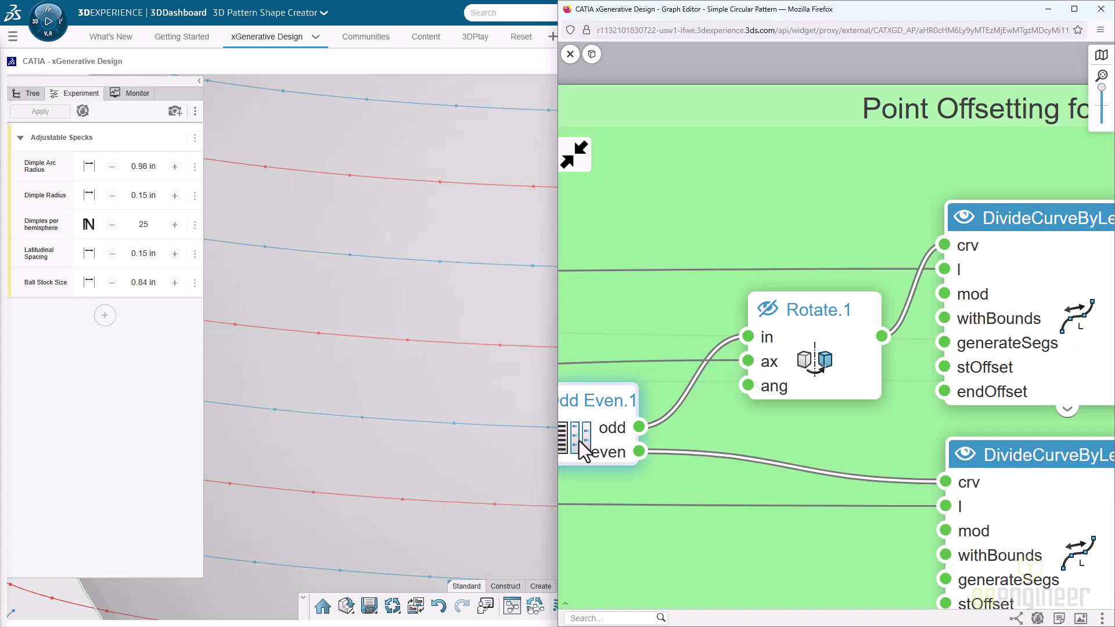
click(826, 319)
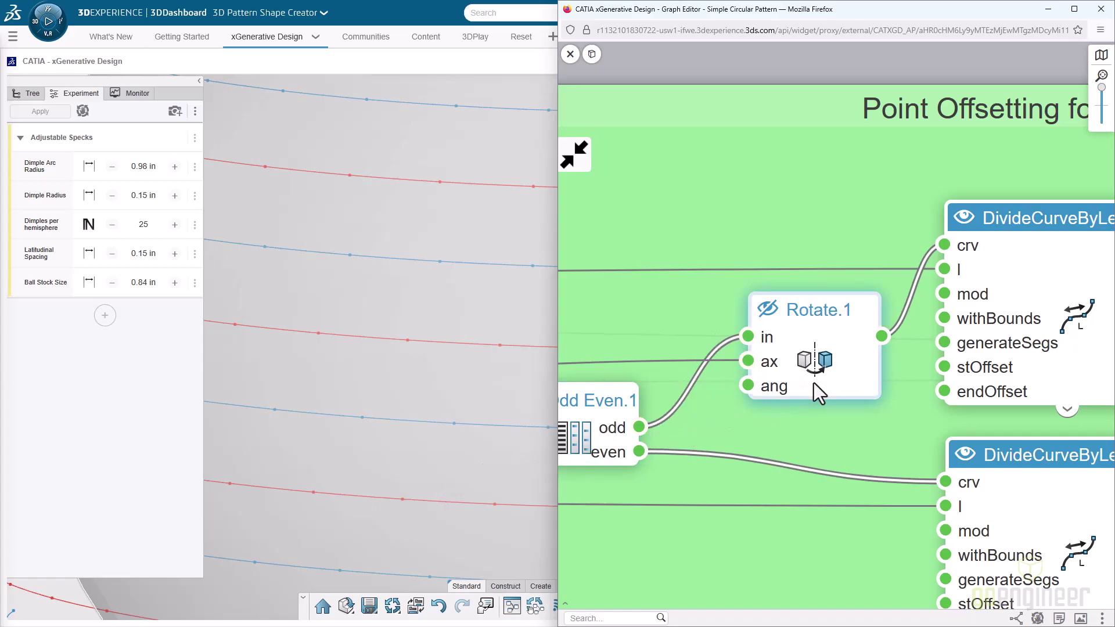
- Trace Odd Even.1 and Rotate.1 outputs into DivideCurveByLength.1/.2 and Flatten.2/.3
mouse_move(642, 427)
mouse_down()
mouse_move(672, 350)
mouse_move(890, 224)
mouse_move(953, 248)
mouse_move(944, 245)
mouse_up()
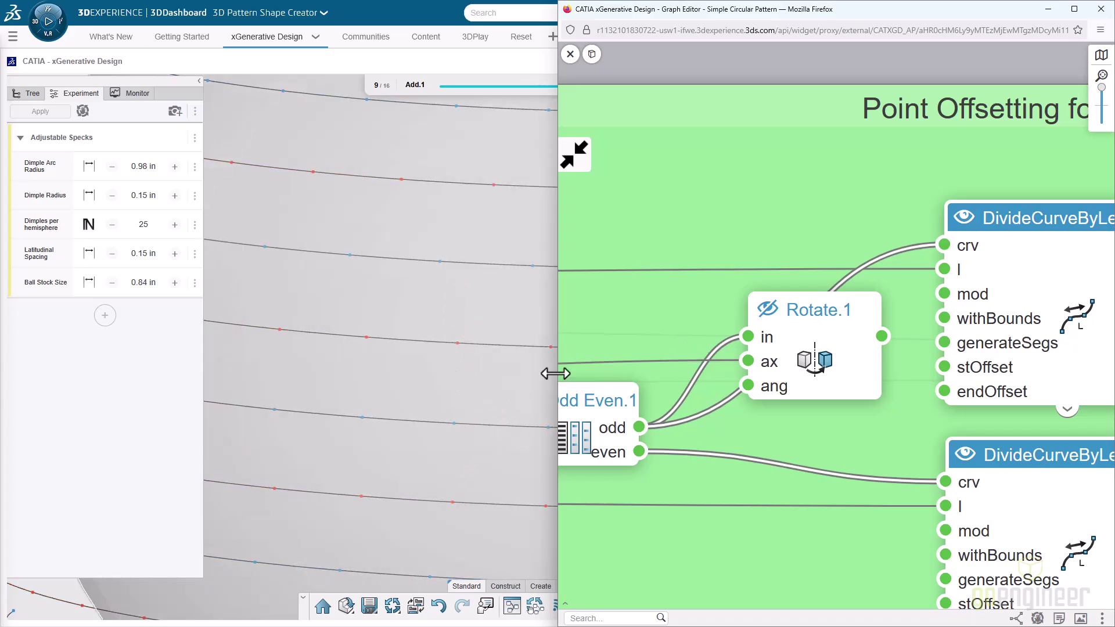
drag(882, 337, 929, 251)
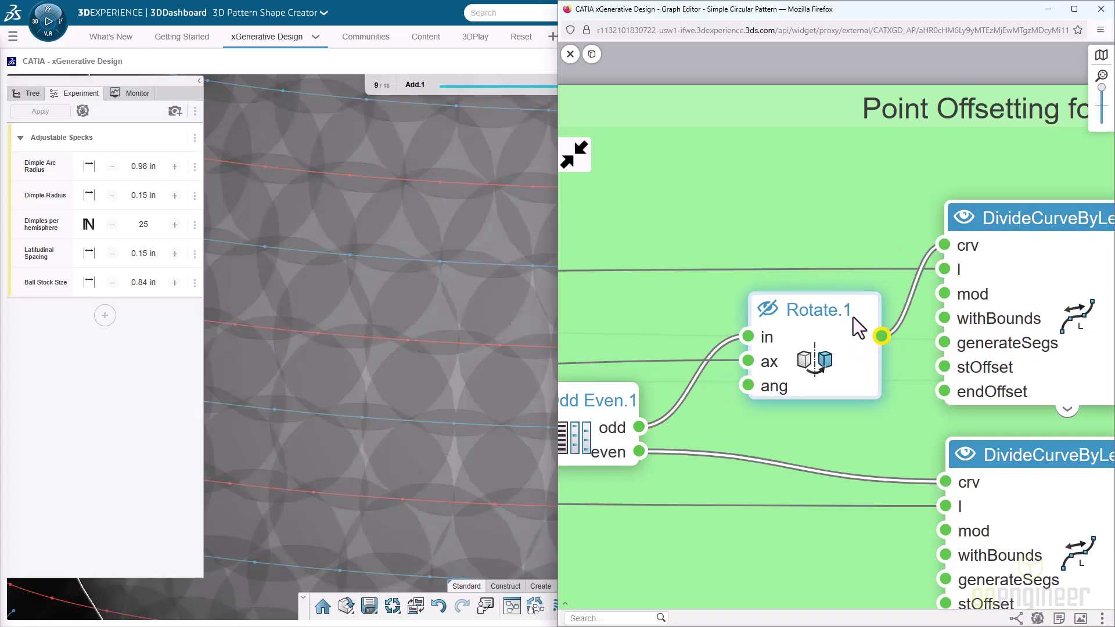
scroll(898, 420, down, 5)
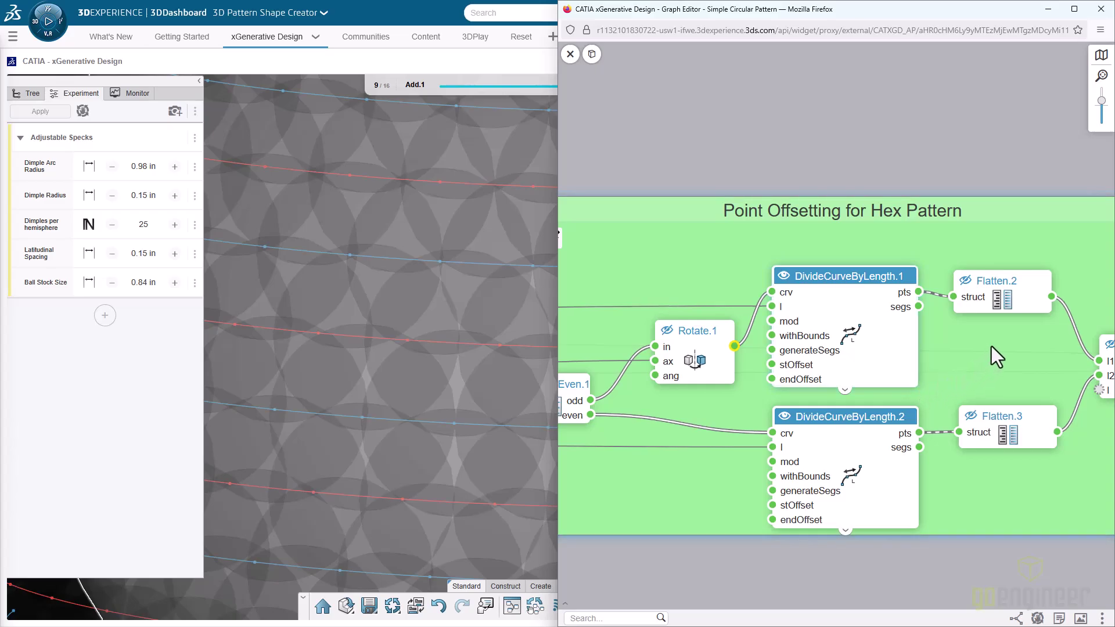
- Pan through Add.1 merging Sphere.2 and Sphere.3 to Final Golf Ball, showing the whole sphere
drag(992, 347, 768, 361)
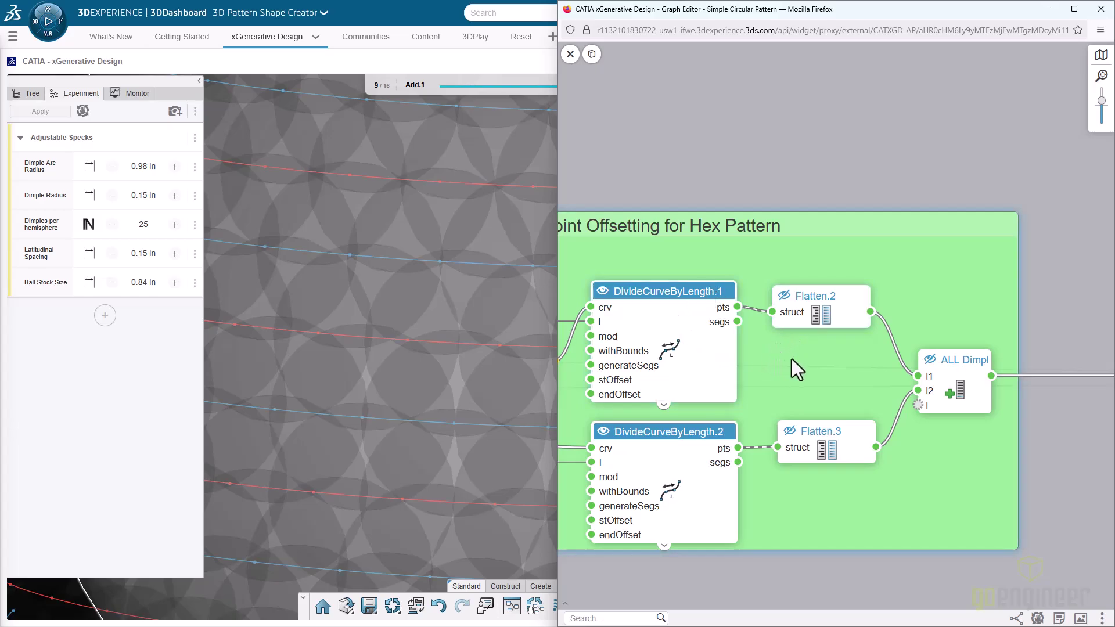
drag(1041, 327, 891, 345)
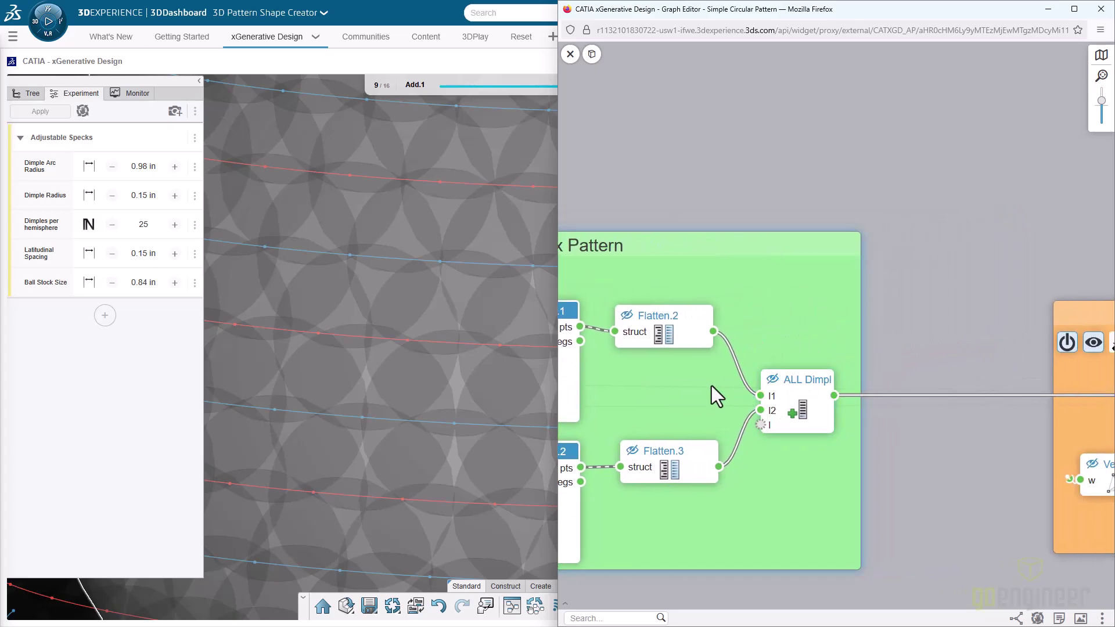
drag(935, 366, 652, 372)
scroll(668, 362, down, 2)
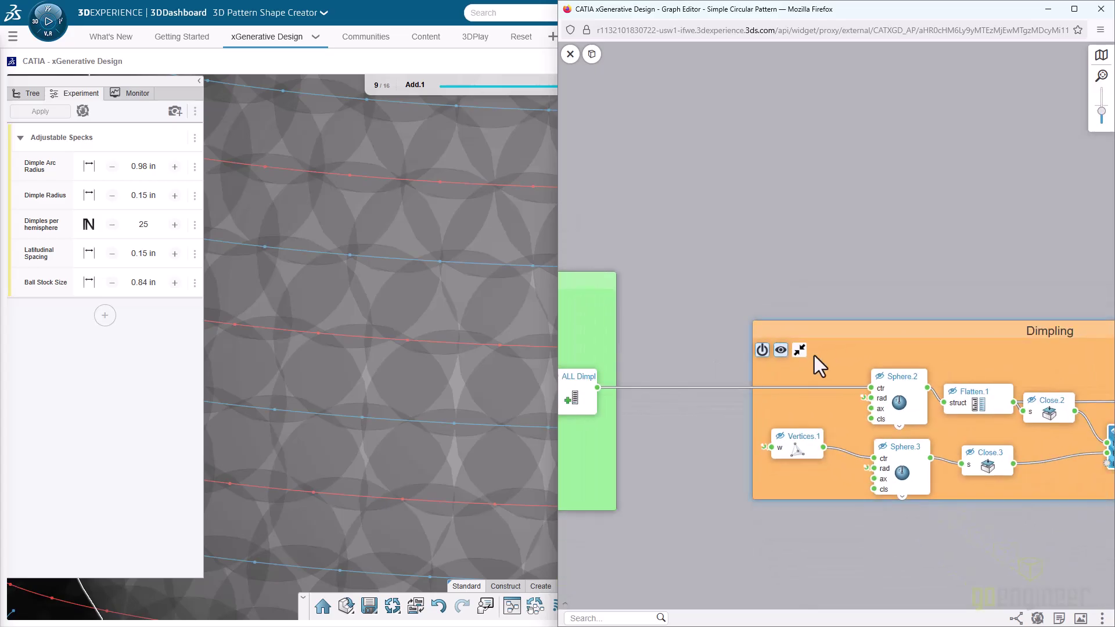
drag(875, 316, 855, 319)
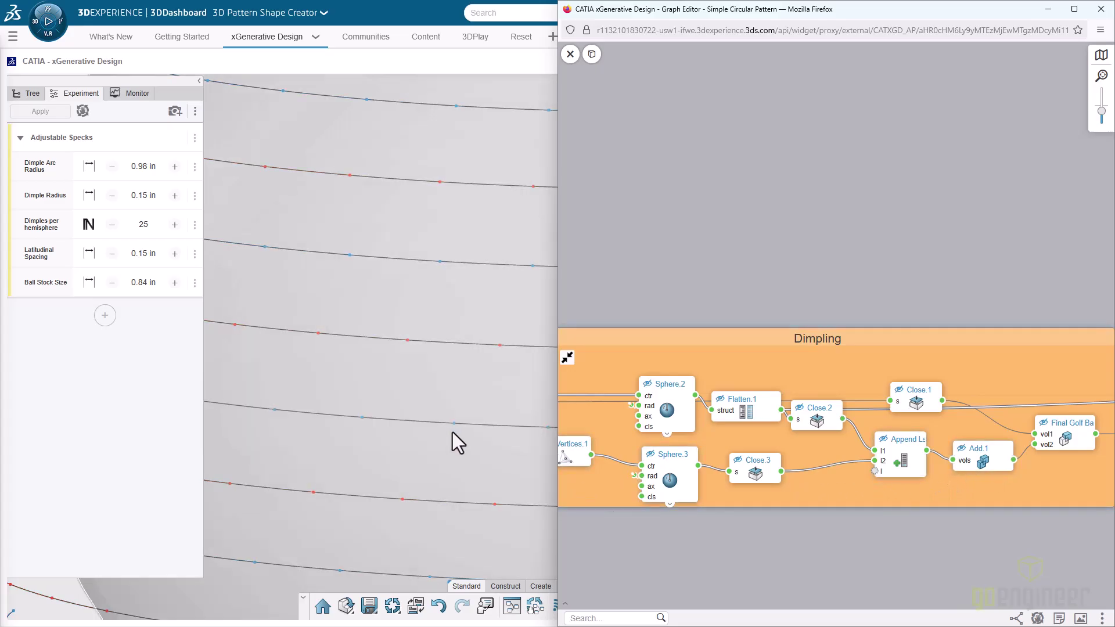
drag(1044, 476, 883, 452)
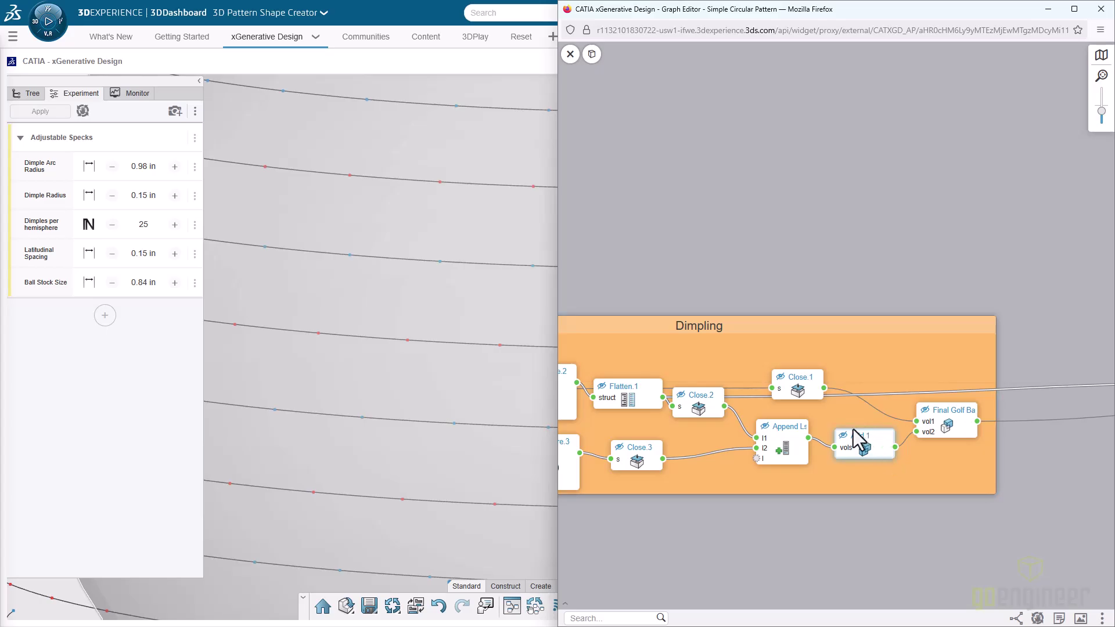
scroll(395, 447, down, 5)
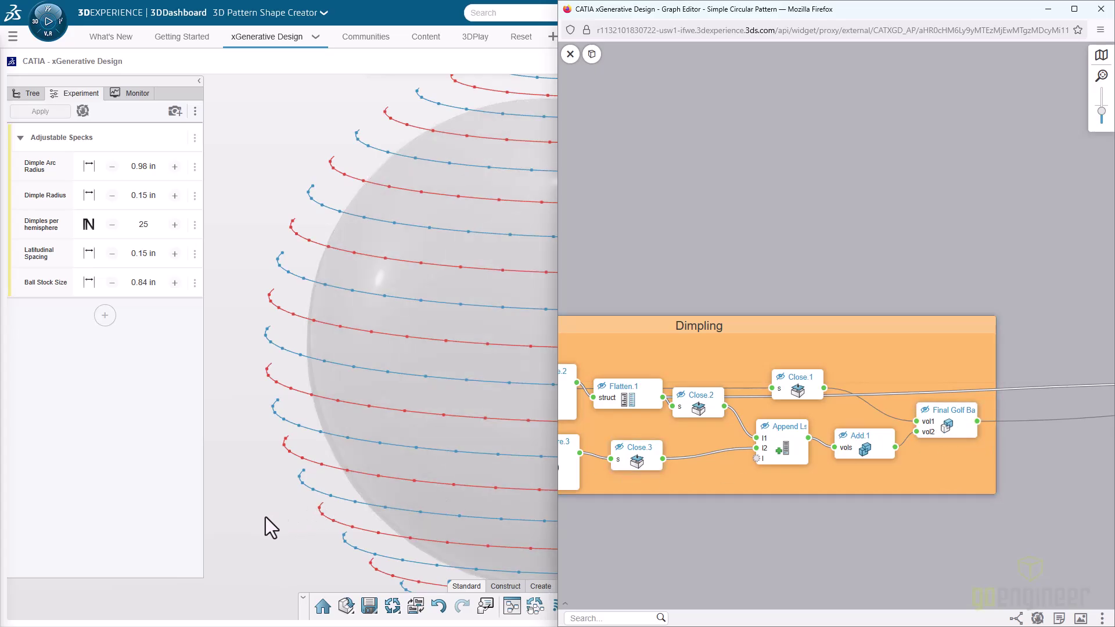
- Select and hide all the red and blue construction curves on the ball
click(266, 517)
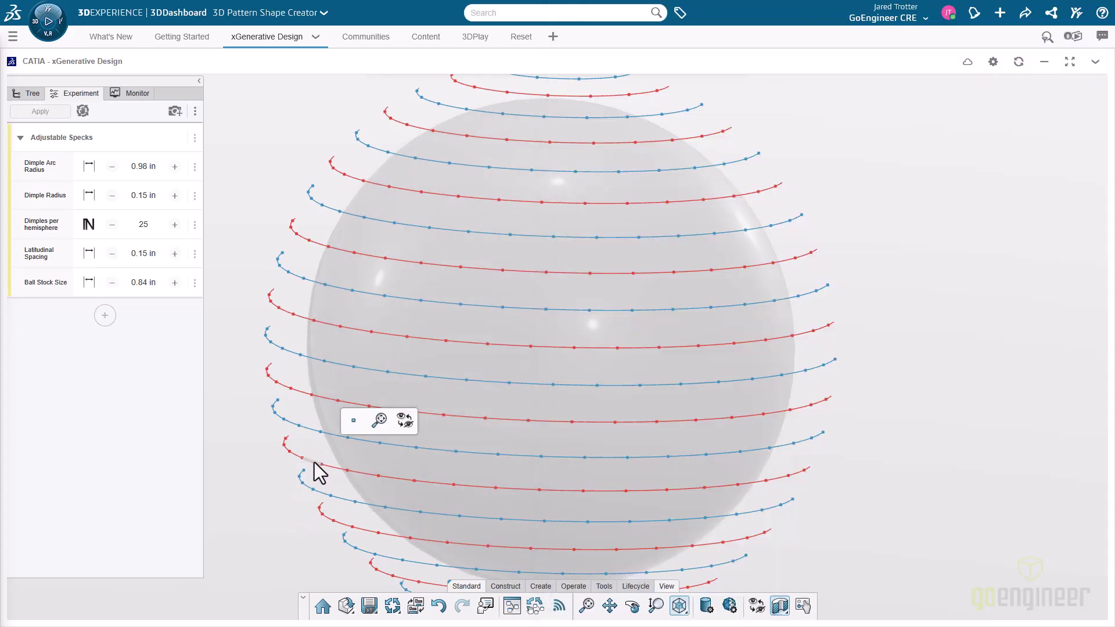
click(558, 419)
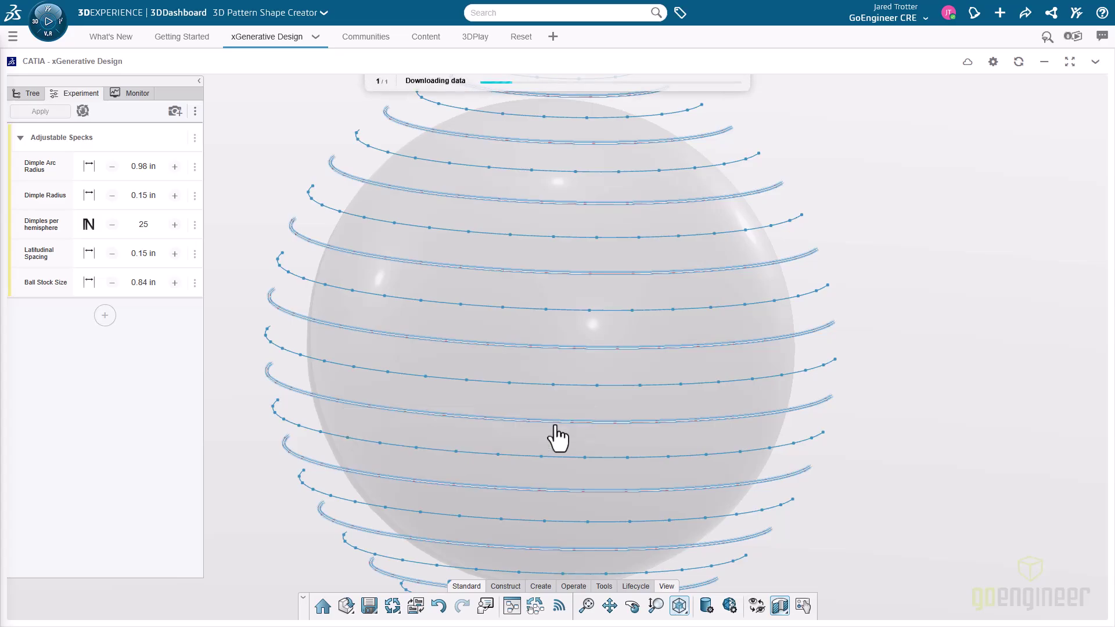
click(307, 433)
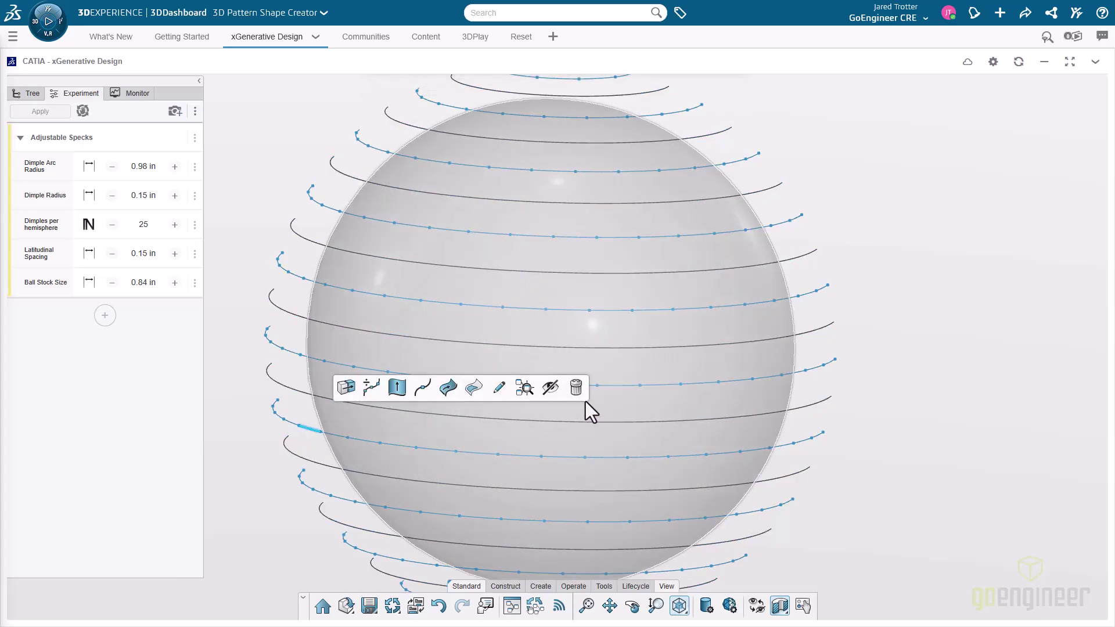
click(551, 387)
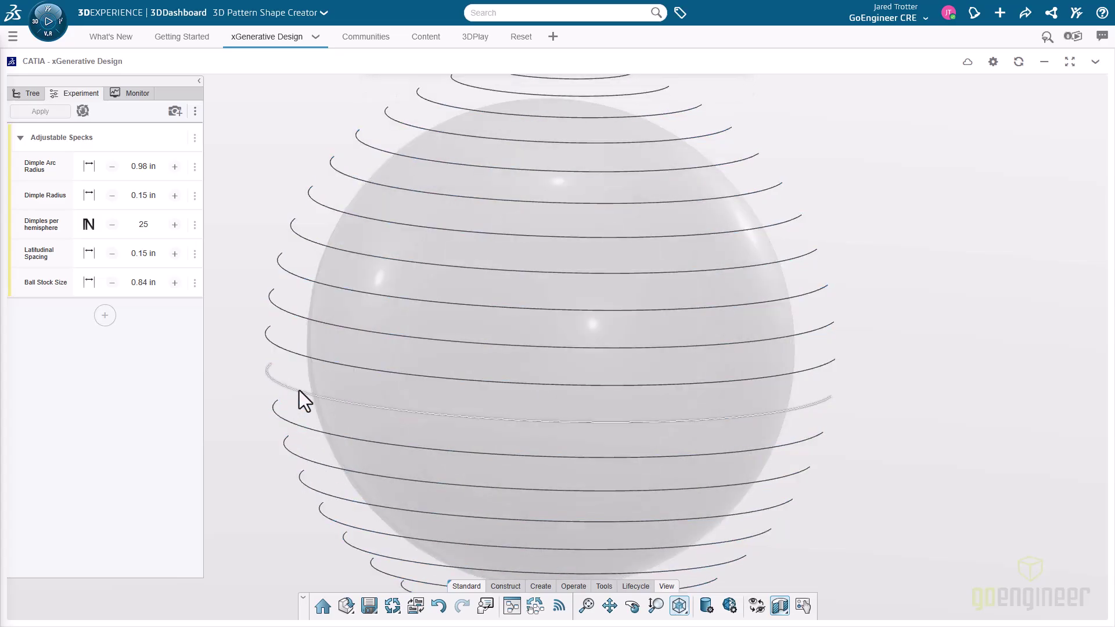
click(300, 395)
click(558, 361)
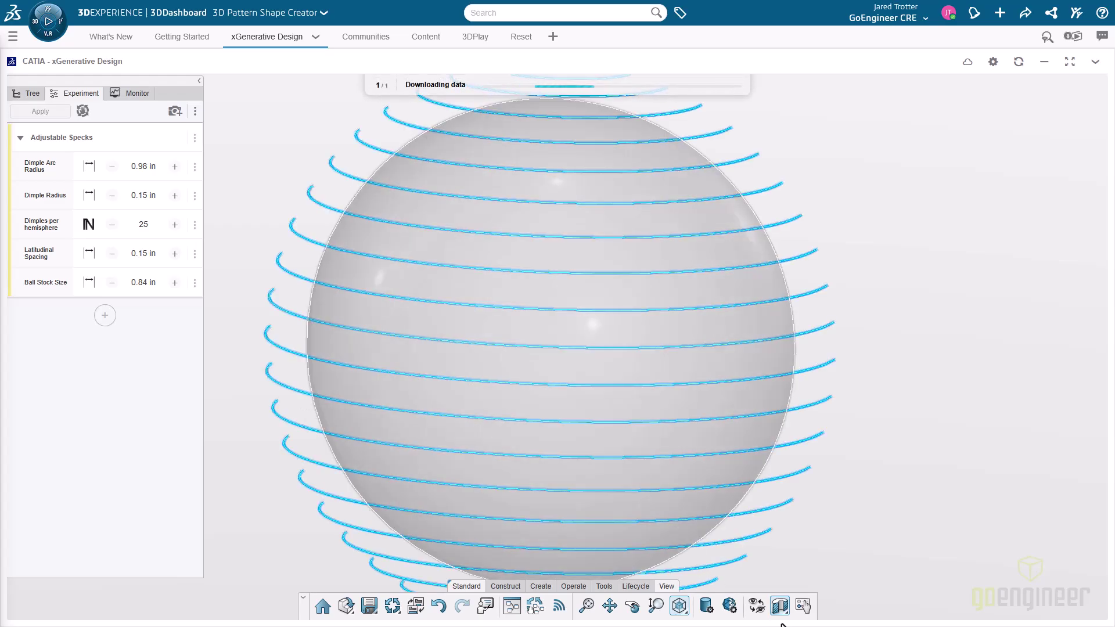
- Change the display mode, orbit the ball, and highlight the Final Golf Ball output from the graph
click(781, 609)
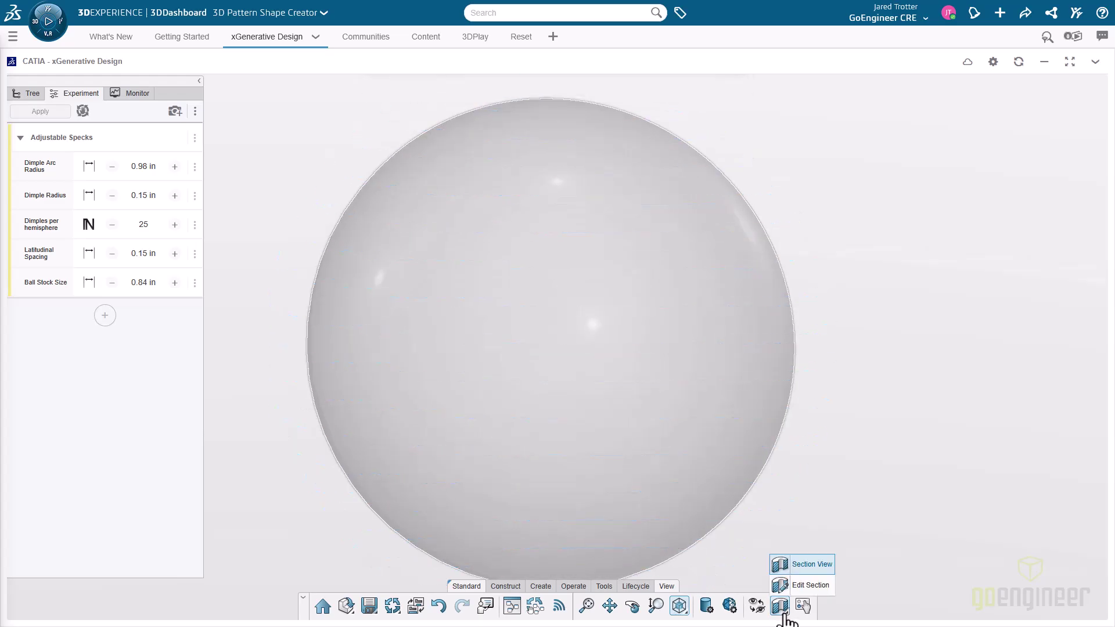
click(791, 579)
middle_drag(786, 532, 738, 549)
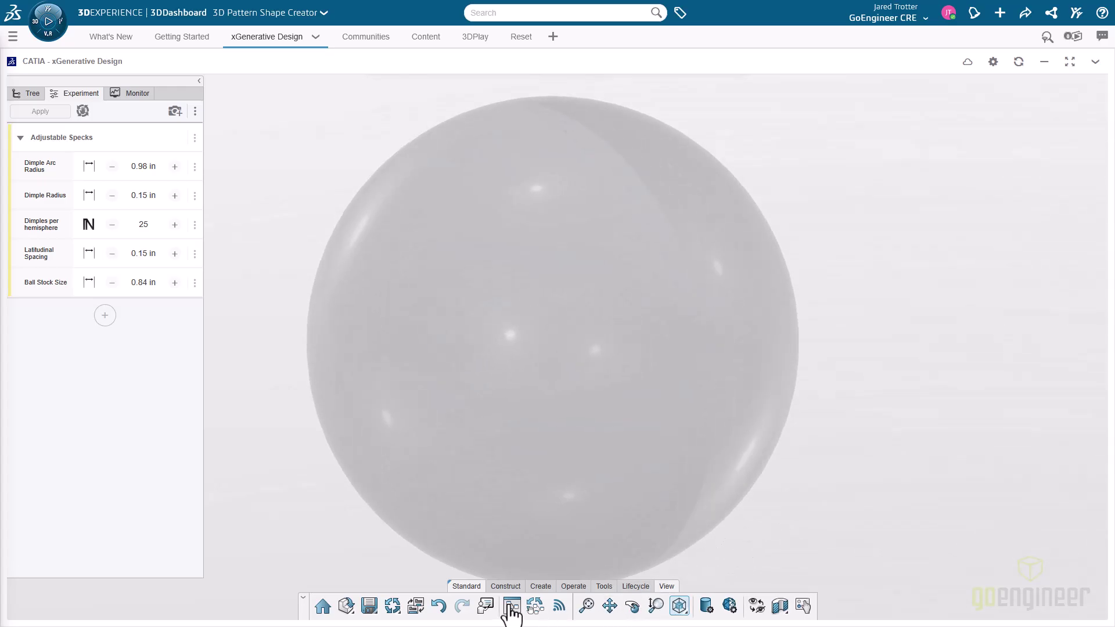
click(511, 607)
click(947, 418)
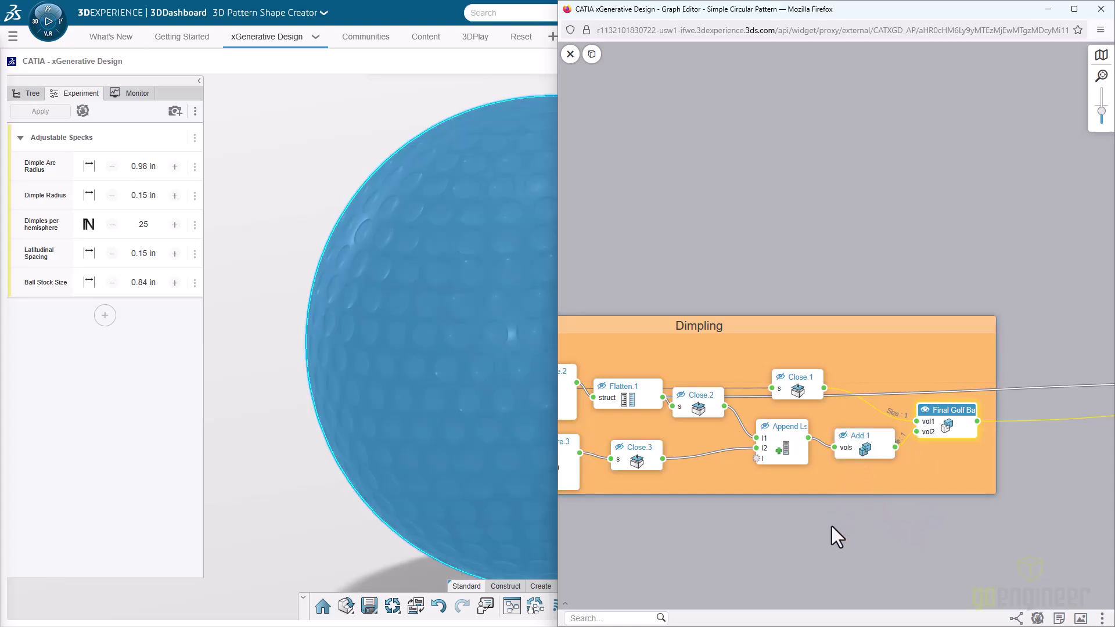
- Pan from Dimpling back through the Hex Pattern group to Scaffolding, briefly highlighting the stock sphere
click(826, 538)
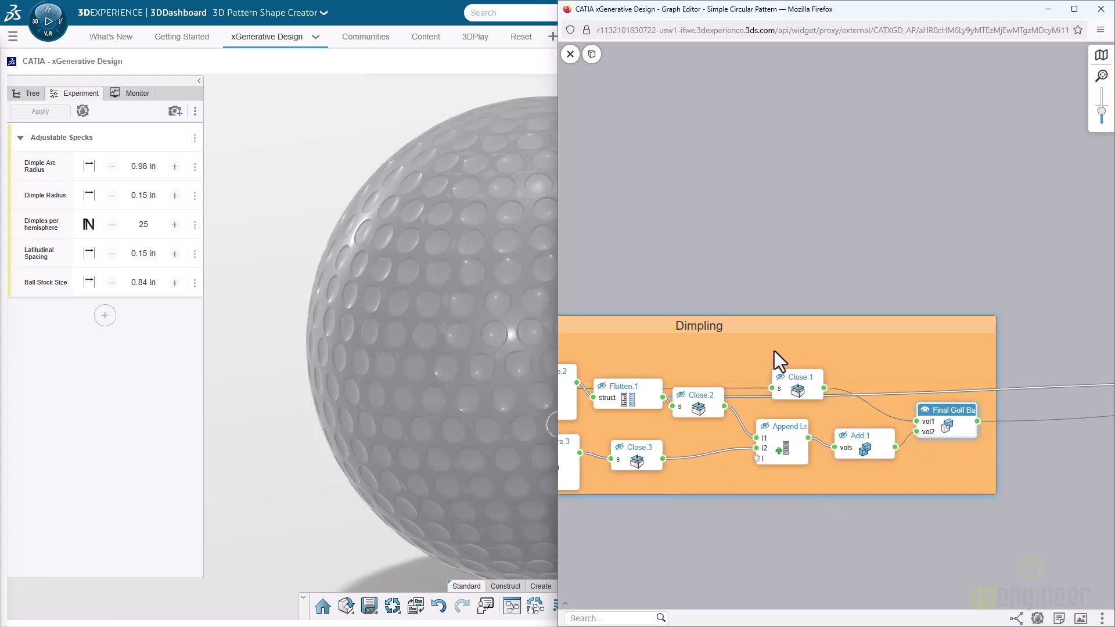
click(761, 330)
drag(761, 330, 875, 312)
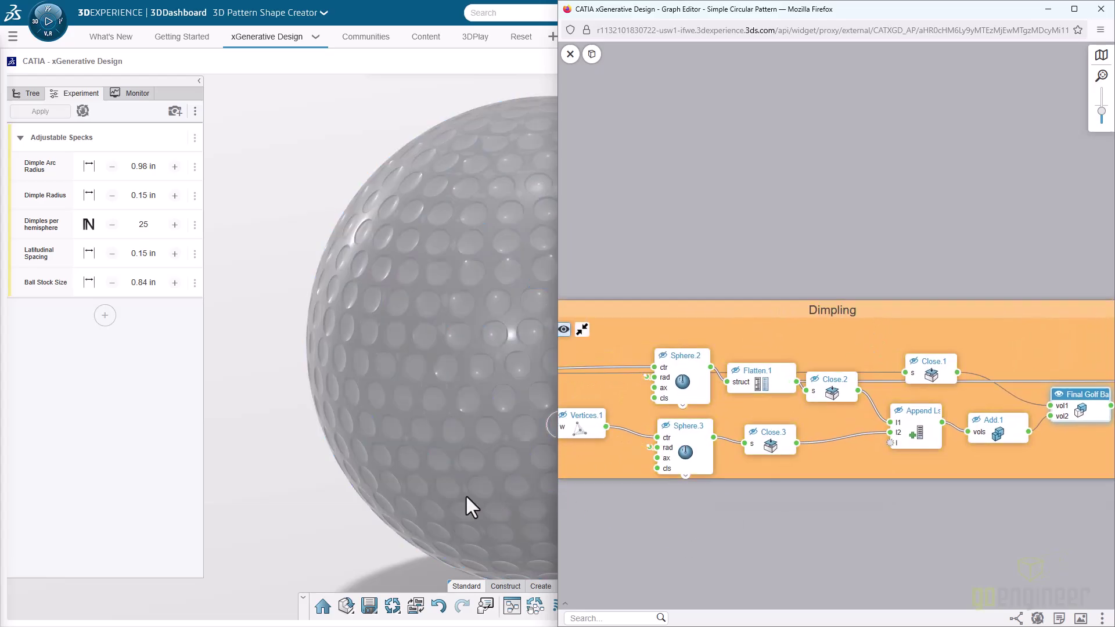
drag(668, 527, 934, 490)
scroll(933, 488, down, 3)
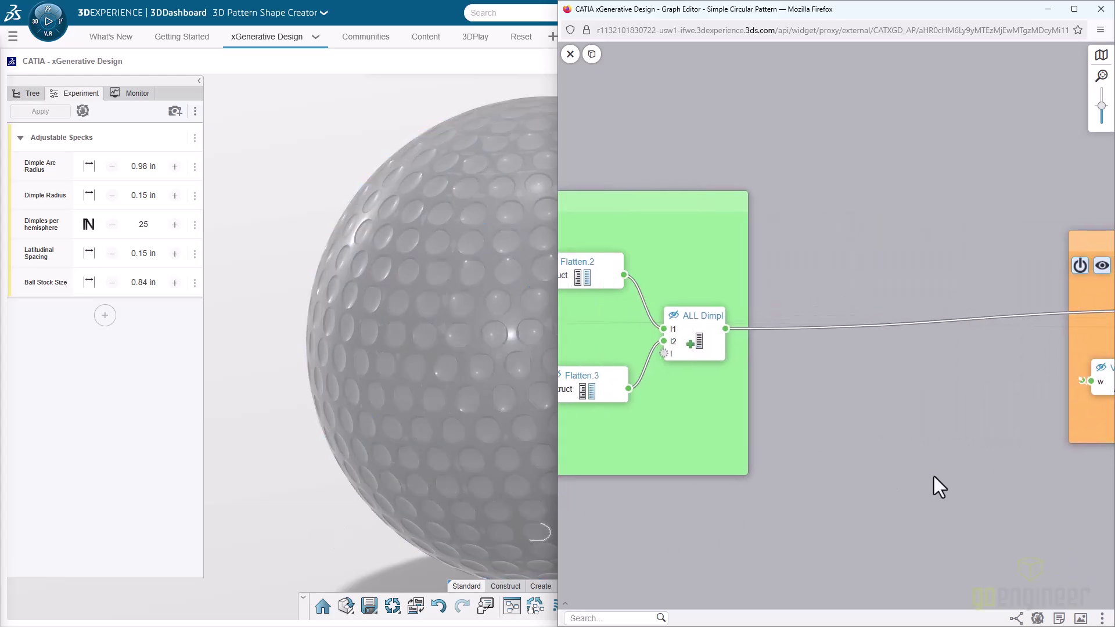
drag(783, 501, 966, 516)
drag(680, 507, 858, 498)
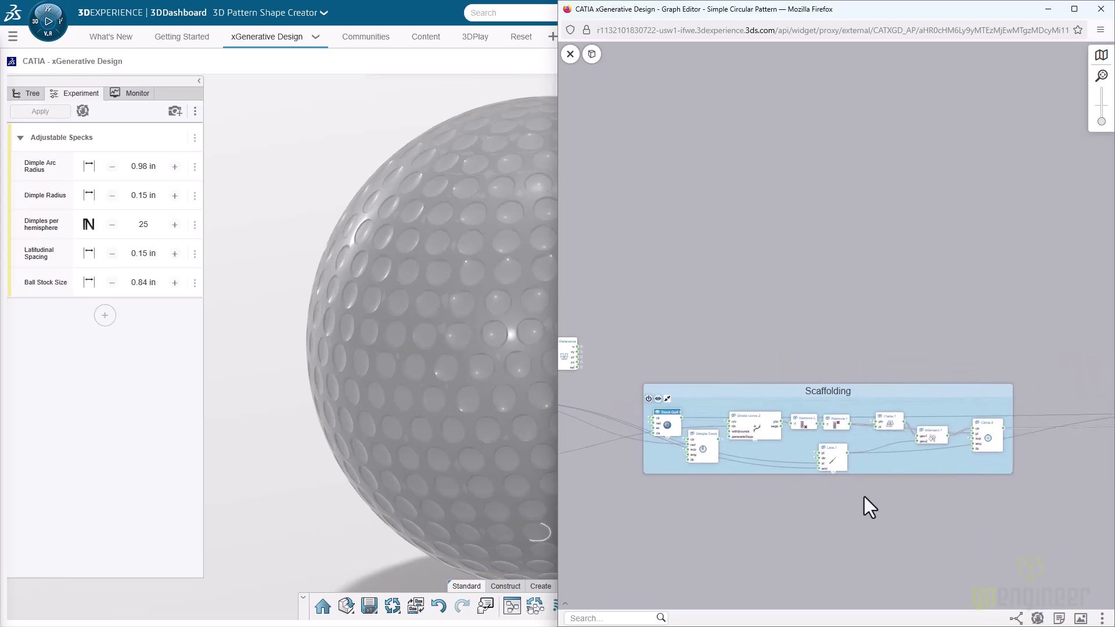
scroll(653, 436, up, 5)
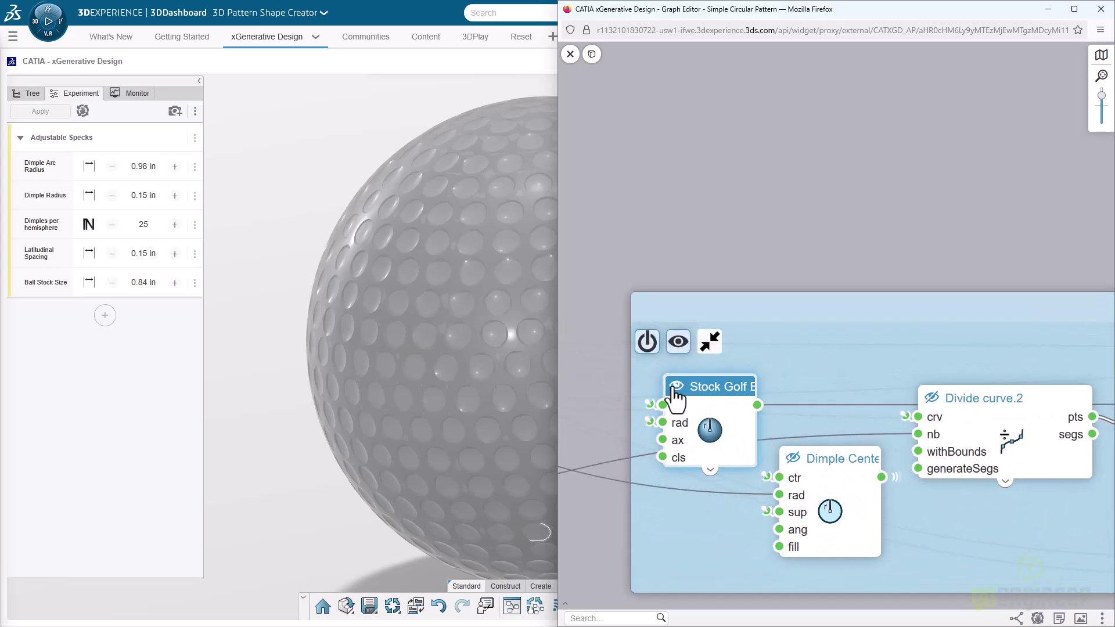
click(674, 395)
click(604, 517)
scroll(674, 528, down, 3)
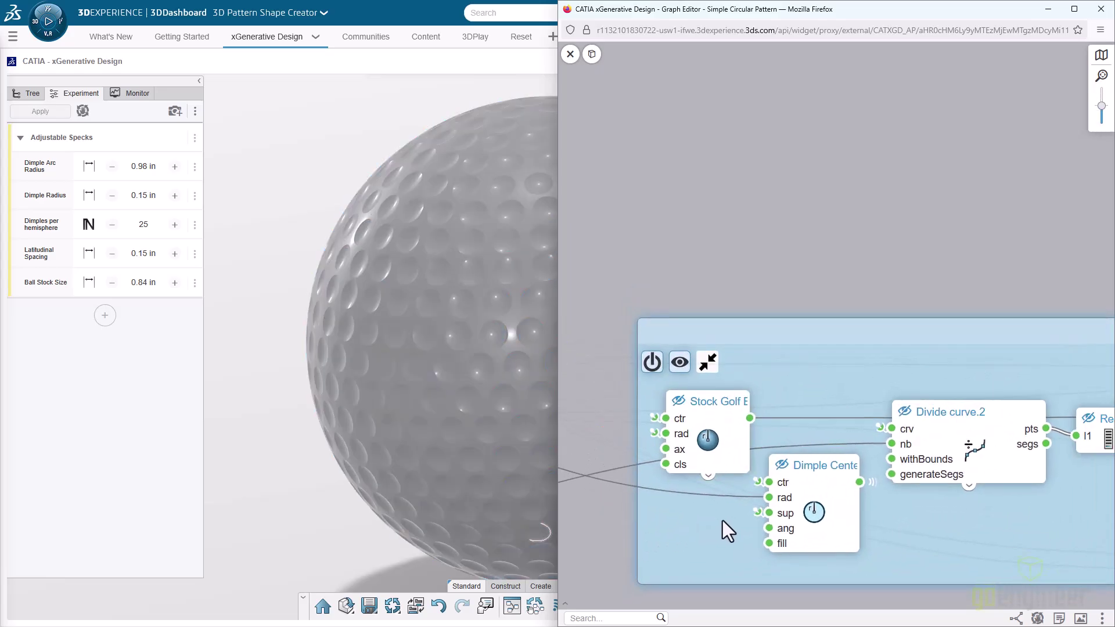
scroll(952, 535, up, 2)
scroll(886, 484, down, 1)
- Pan past Intersect.1 and Circle.4 to the Minus, Size, Area and Reference monitoring nodes
drag(1025, 523, 747, 515)
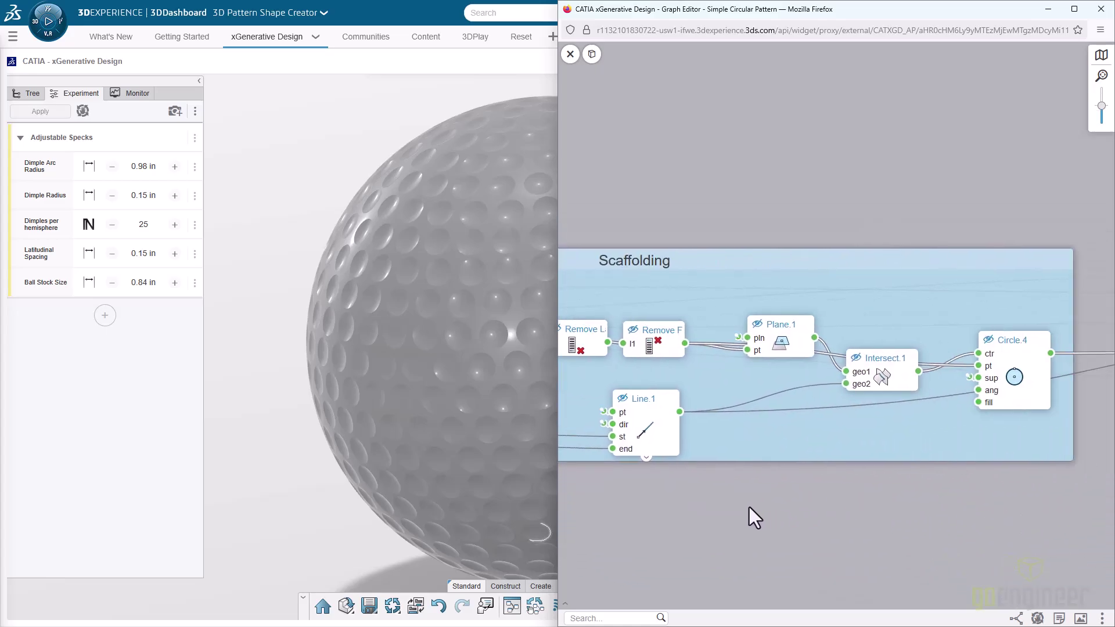
drag(1034, 530, 789, 527)
scroll(971, 455, down, 3)
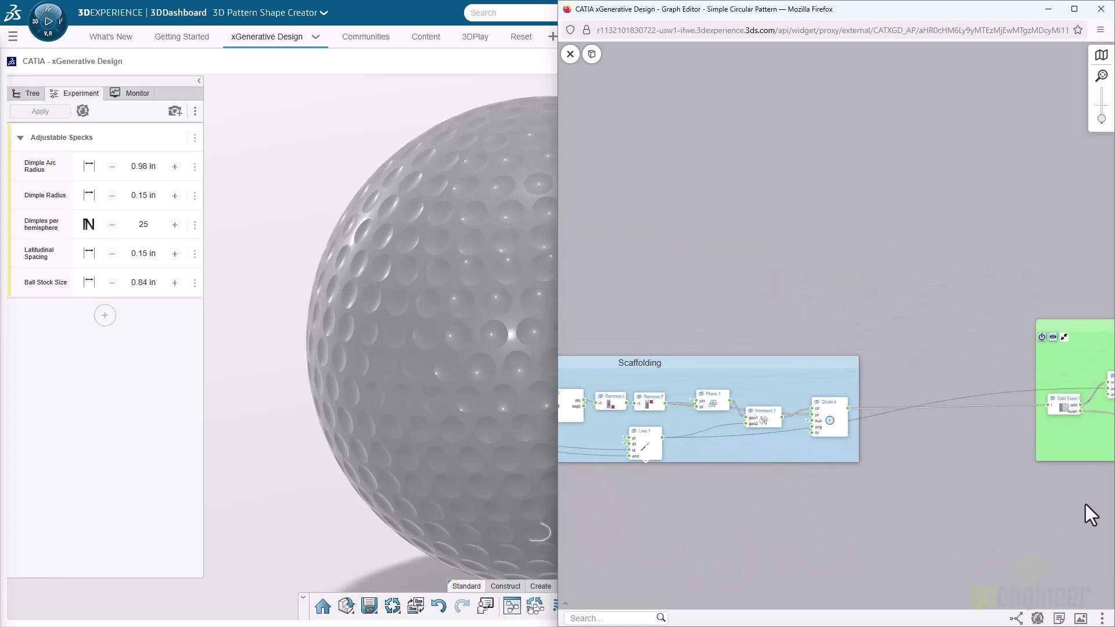
drag(1085, 504, 861, 510)
drag(1092, 501, 662, 523)
drag(1045, 515, 677, 503)
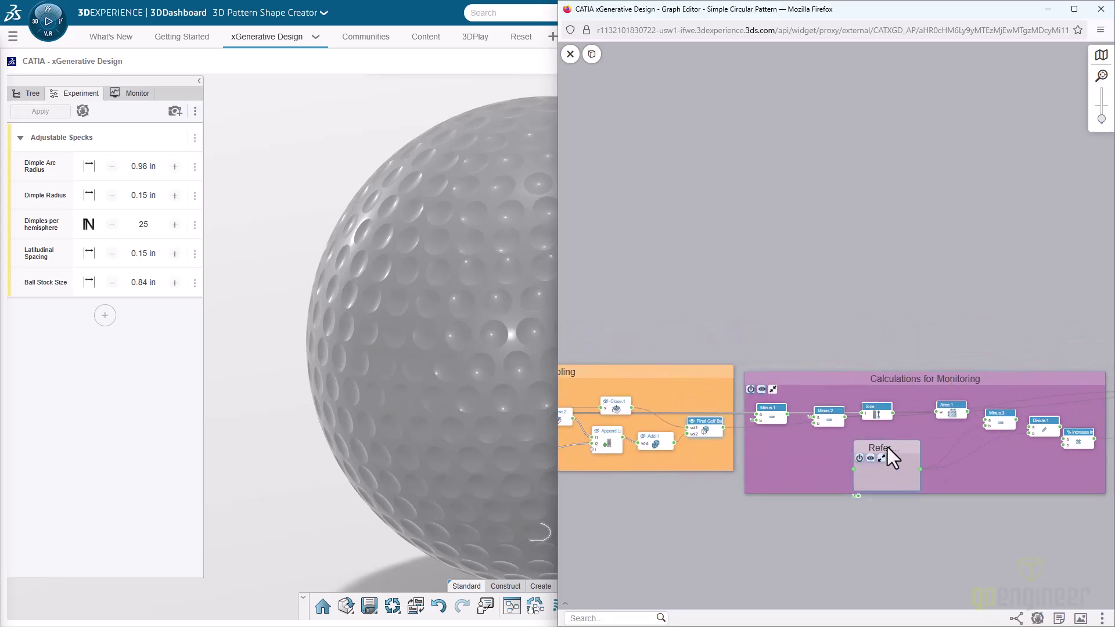
scroll(933, 434, up, 3)
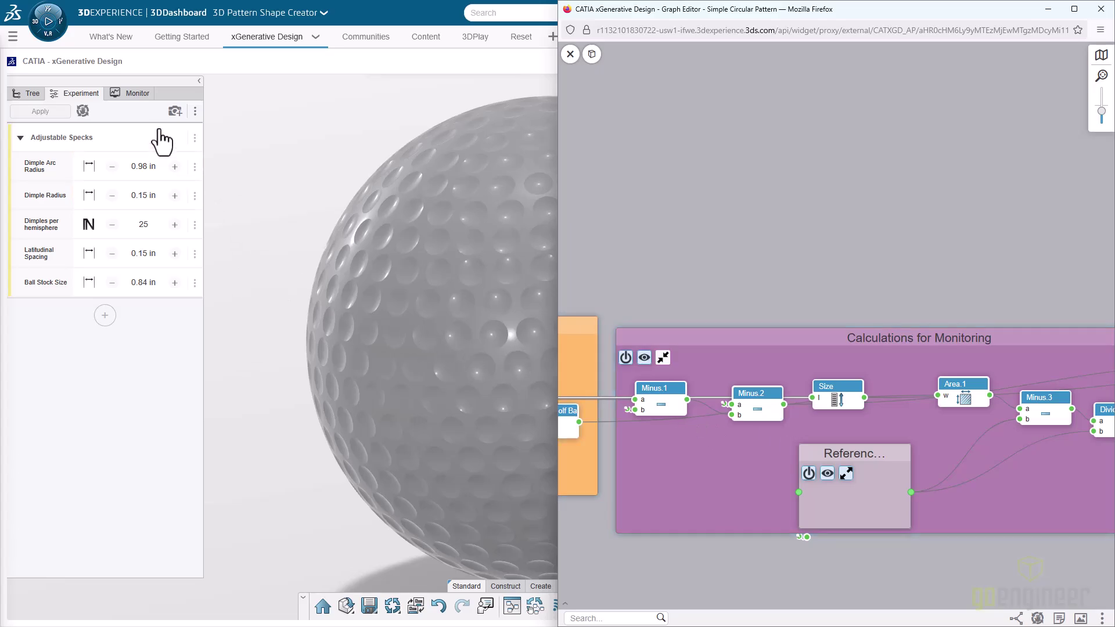
- Show the Monitor panel values (631 dimples, 0.01in depth, 1.579% area increase) with the full ball in view
click(131, 95)
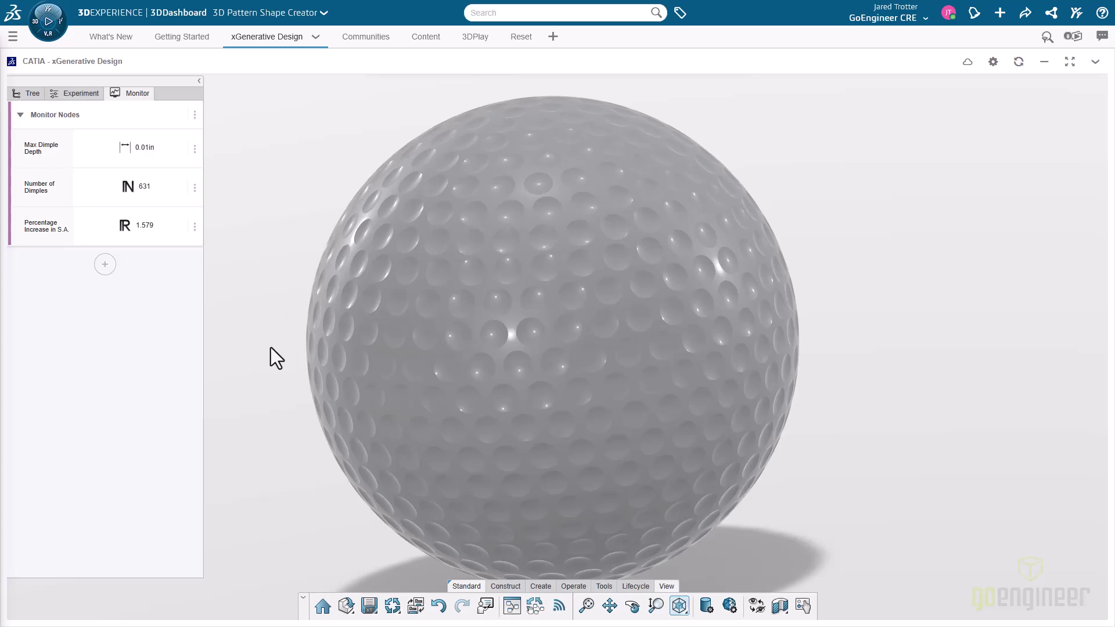
click(512, 607)
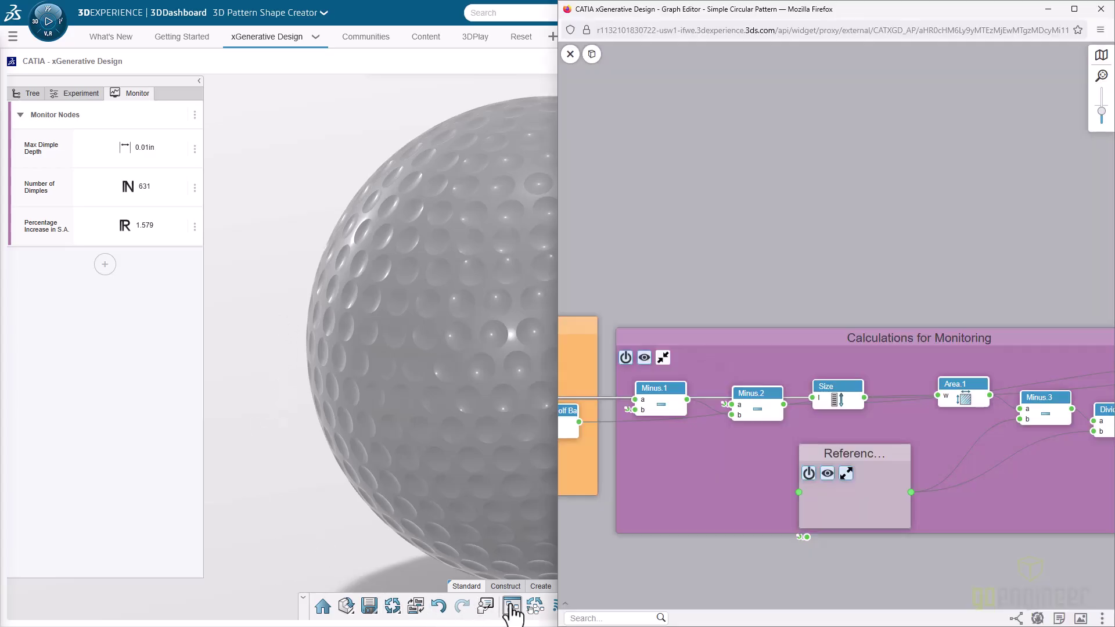
click(298, 452)
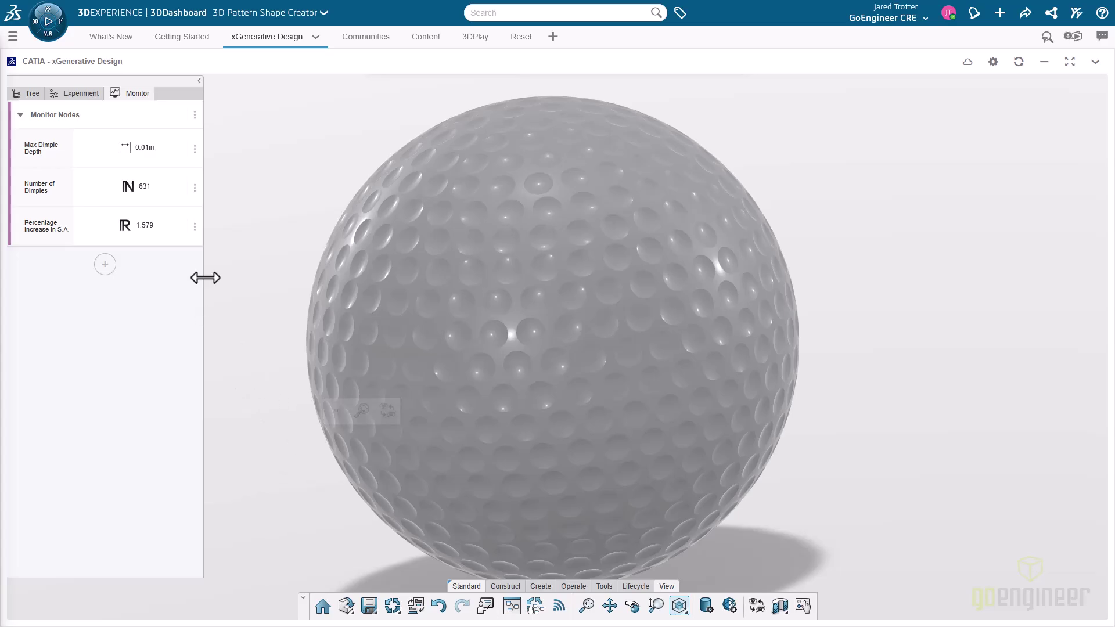
- Switch the side panel to the Tree to list Nested Equilateral Triangles and Simple Circular Pattern under Ball -Simple B
click(32, 94)
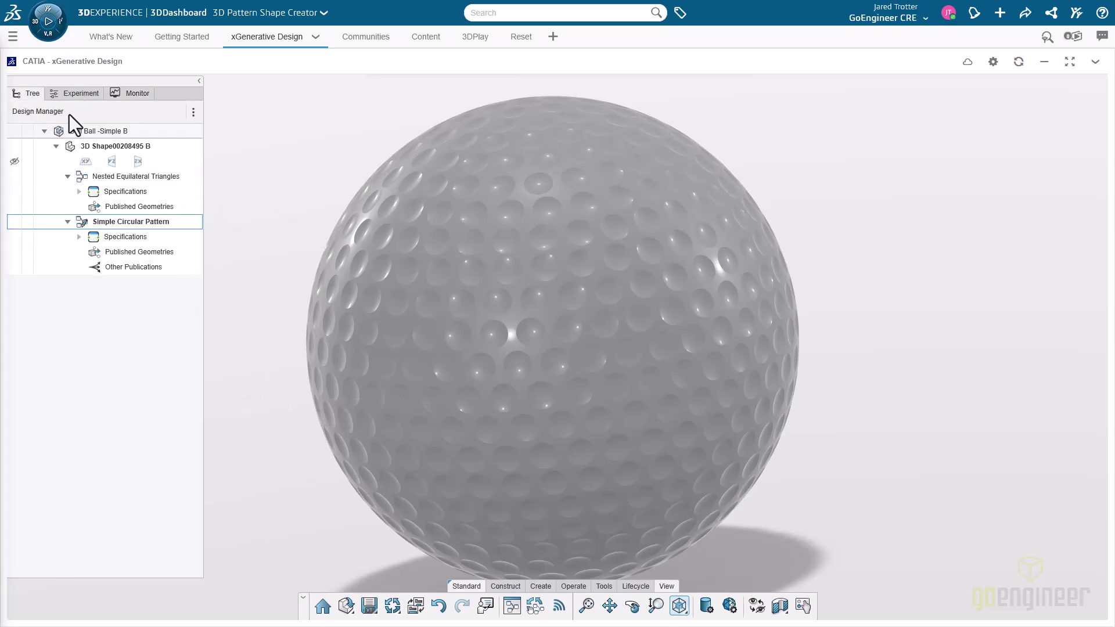